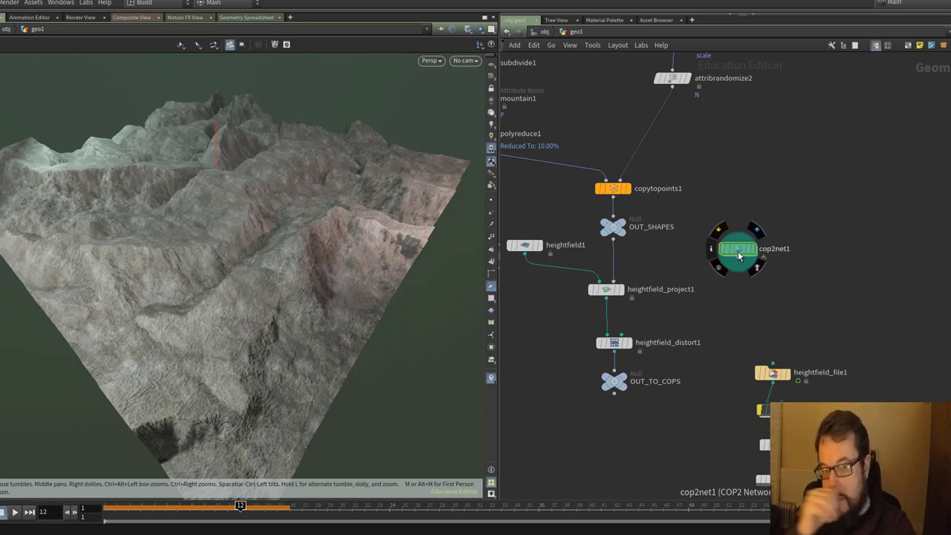
Step: Enter the cop2net1 network and bring its compositing node chain into view
left_click(738, 253)
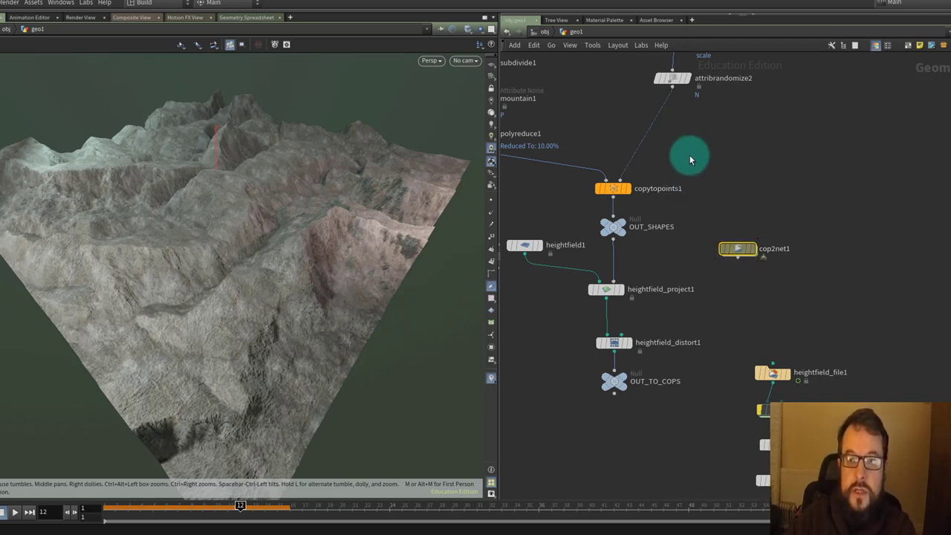
middle_click_drag(713, 164, 745, 191)
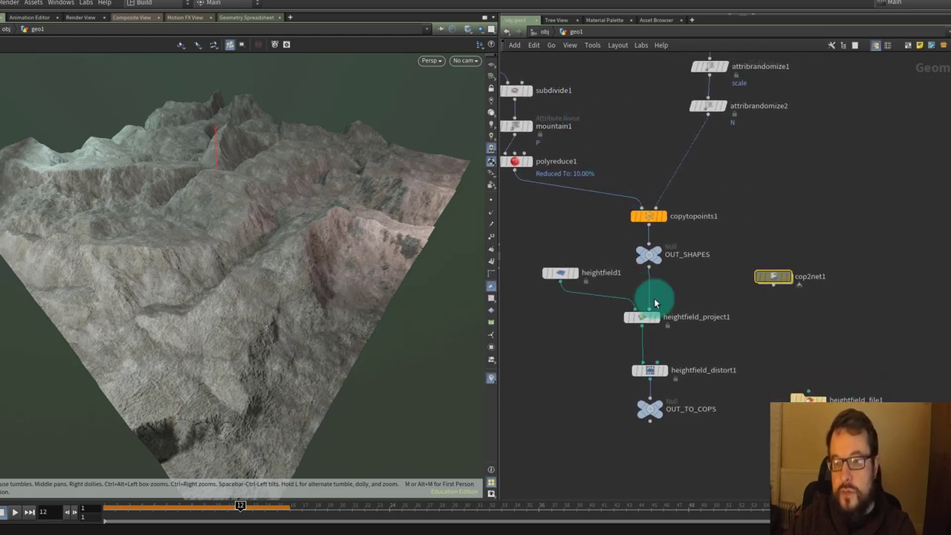
mouse_move(770, 284)
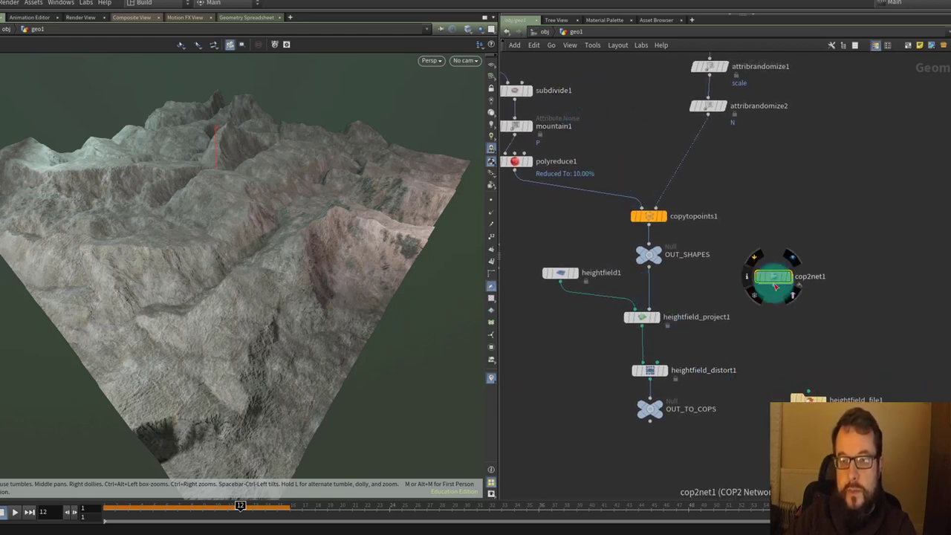
middle_click_drag(773, 282, 727, 202)
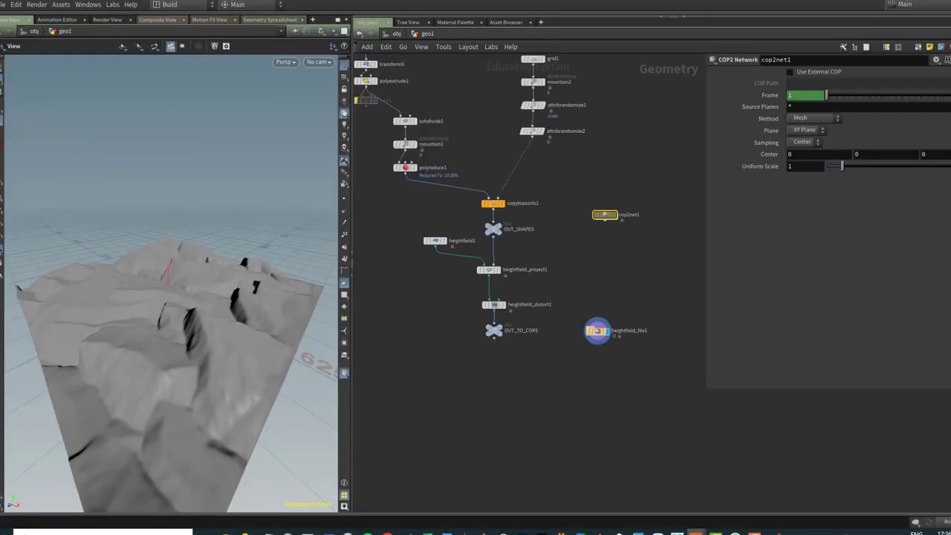
double_click(603, 215)
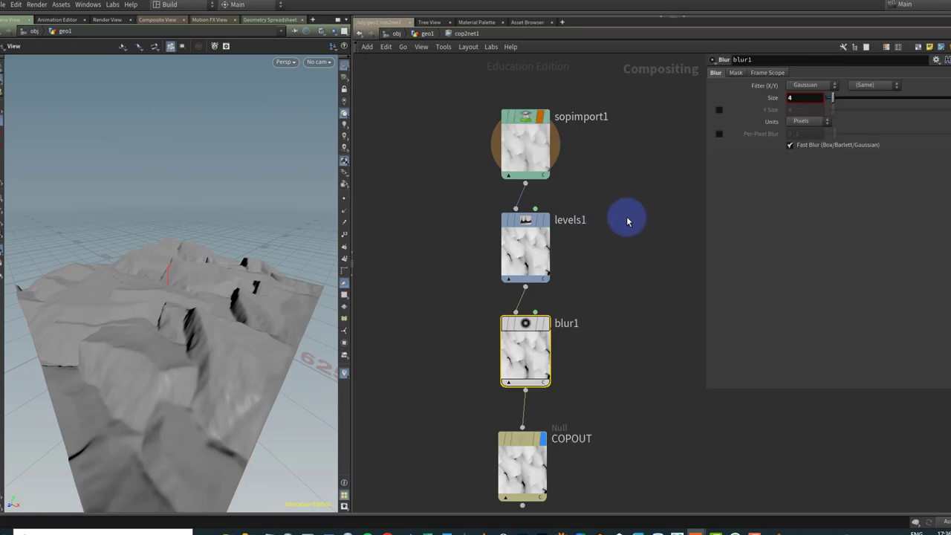
middle_click_drag(563, 166, 565, 204)
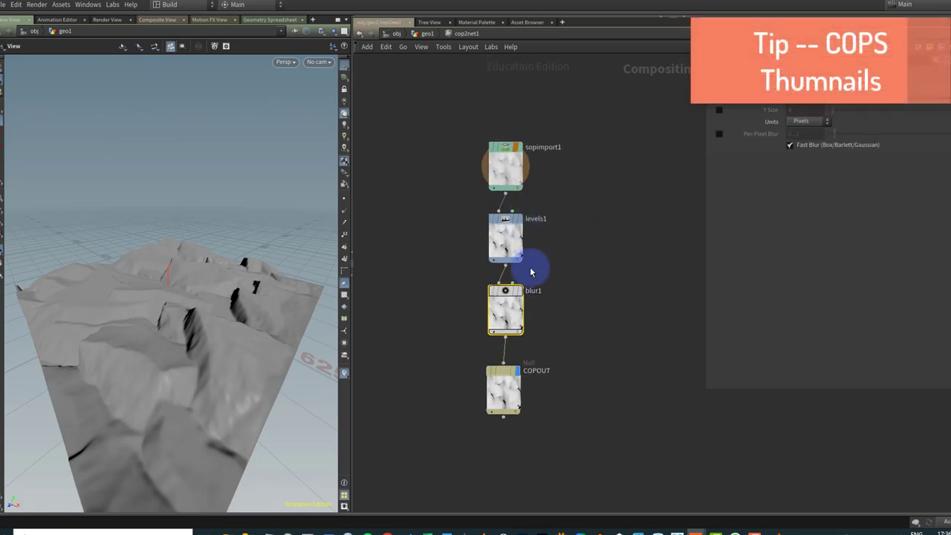
scroll(527, 245, "up", 2)
scroll(521, 221, "up", 1)
scroll(535, 305, "down", 3)
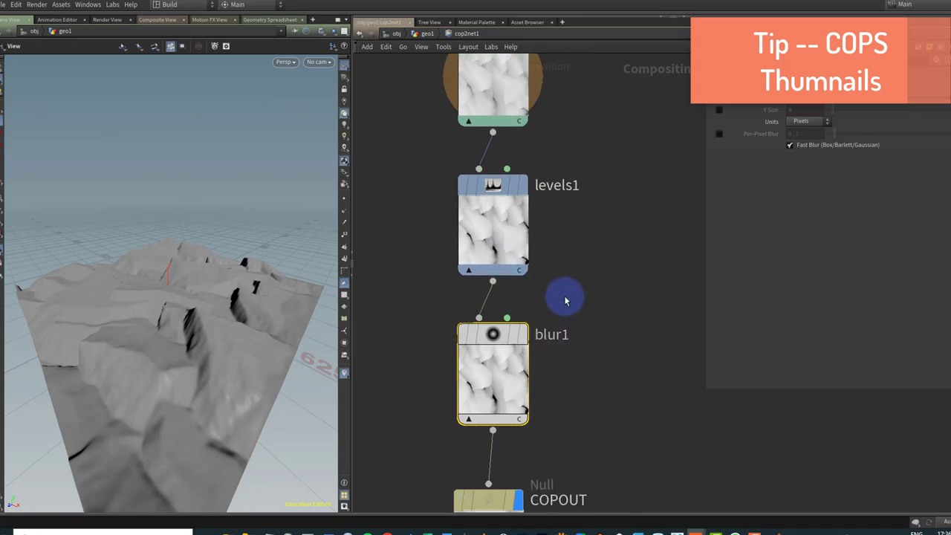
scroll(624, 255, "down", 2)
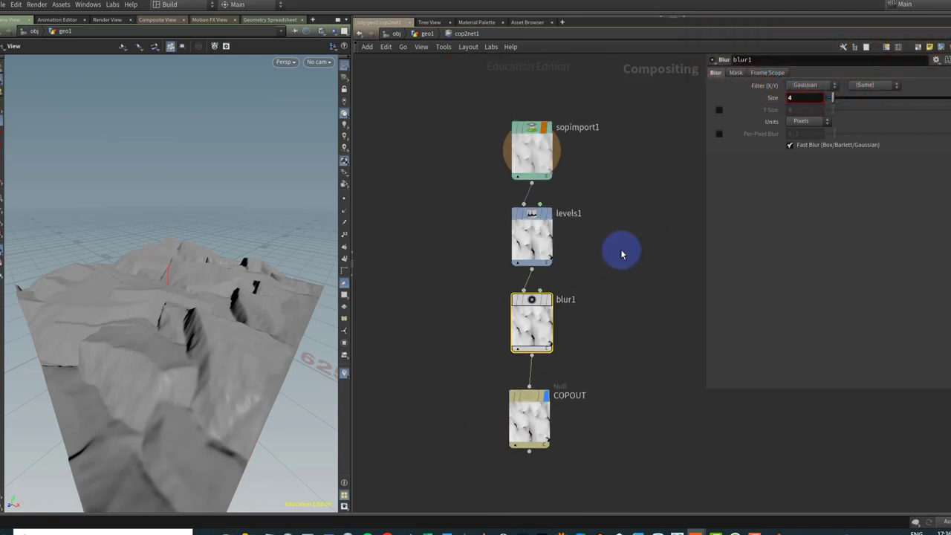
Step: Turn off the preview thumbnails on all four nodes from sopimport1 to COPOUT
left_click_drag(464, 94, 621, 465)
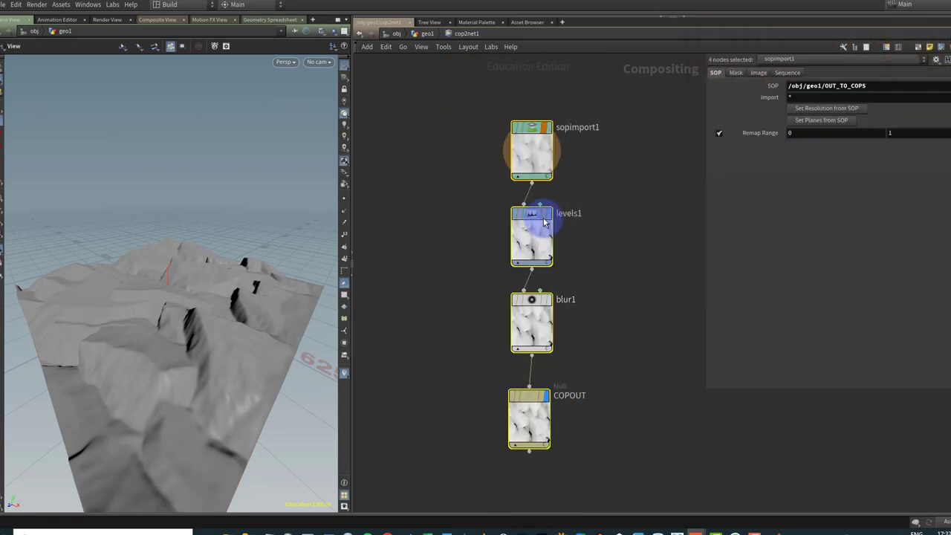
right_click(533, 146)
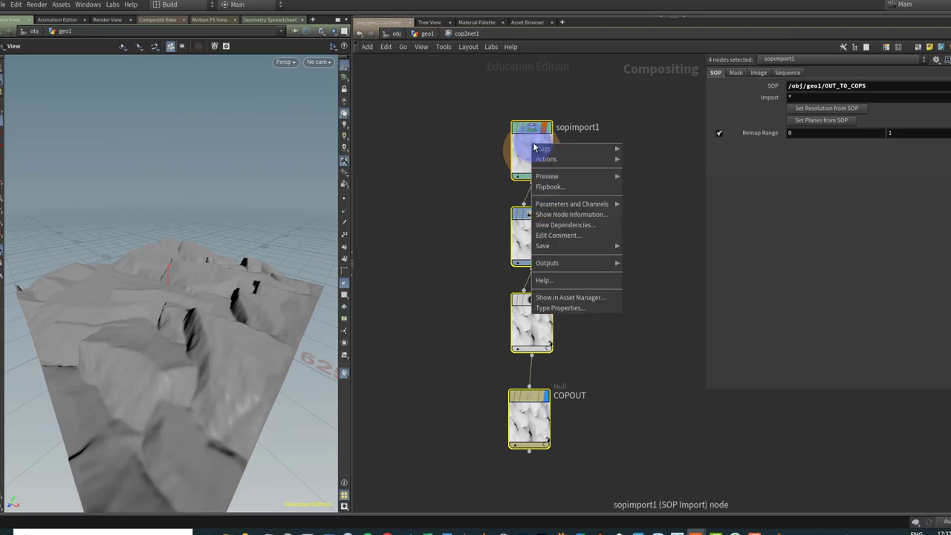
left_click(615, 160)
left_click(644, 159)
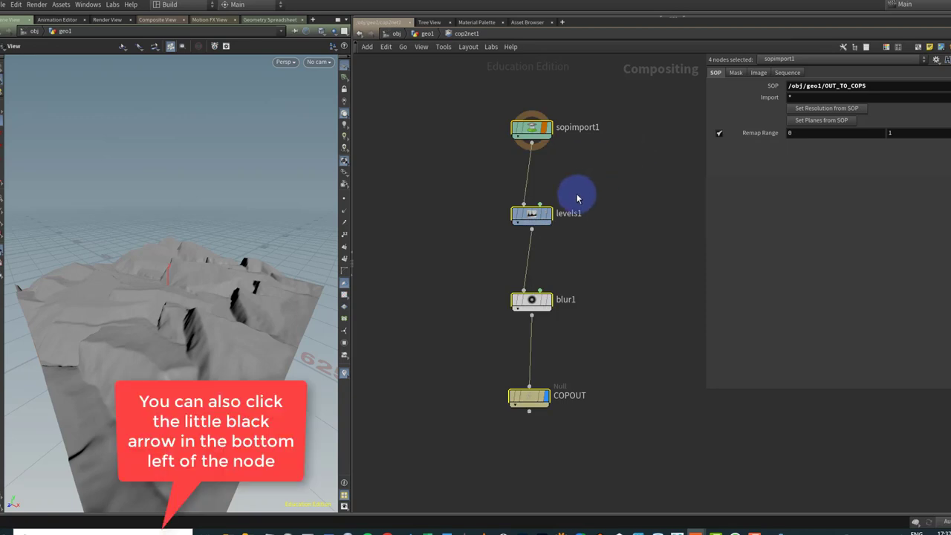
middle_click_drag(603, 300, 529, 247)
left_click(553, 272)
middle_click_drag(559, 174, 542, 256)
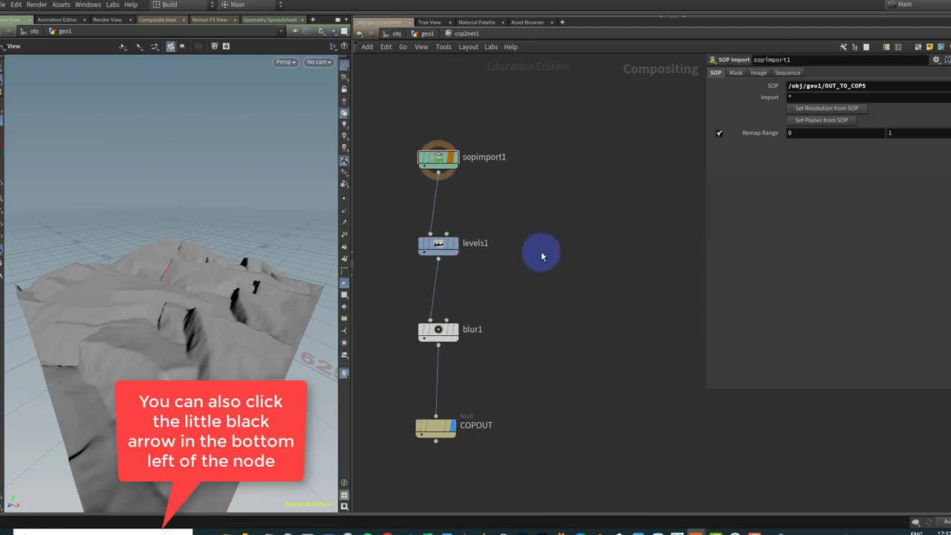
Step: Add a Blur node beside the existing chain and delete it again
key("Tab")
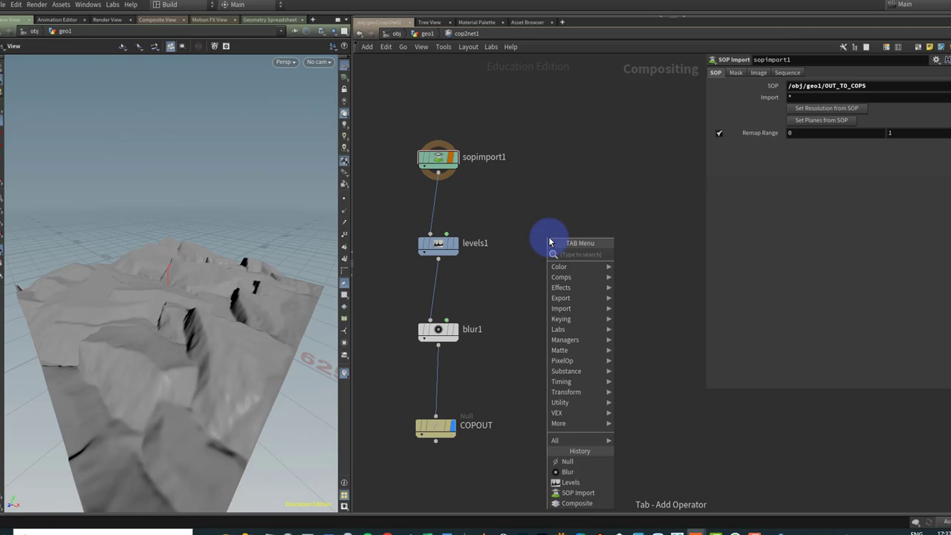
type("blur")
key("Return")
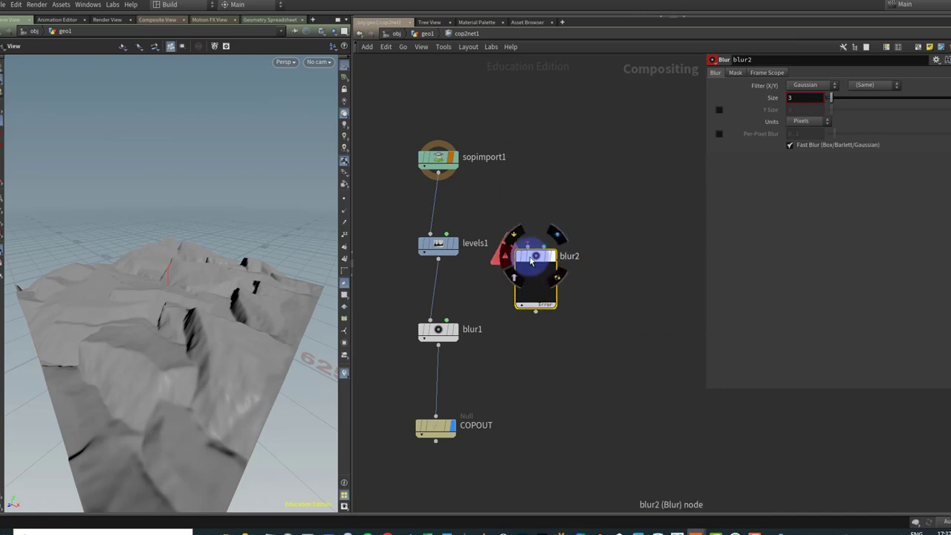
key("Delete")
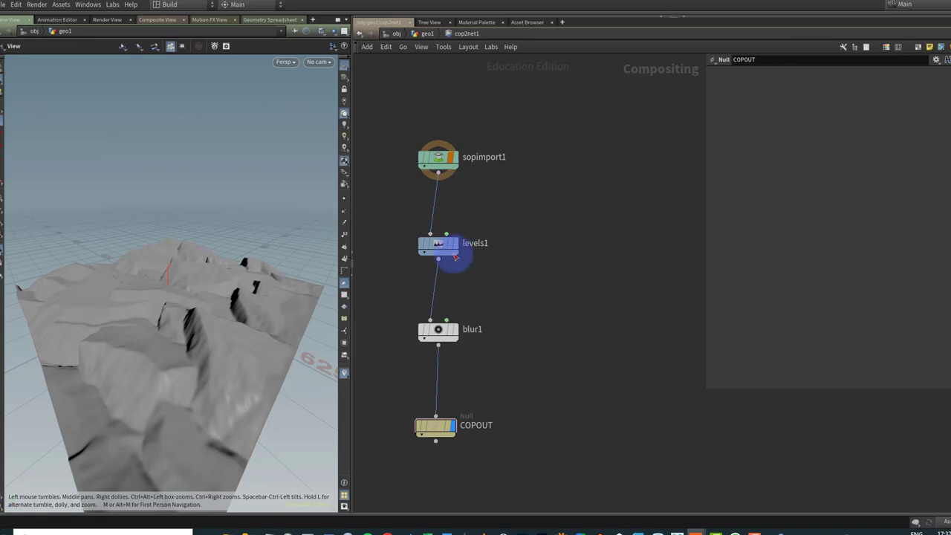
Step: Disable Show Previews on New COP Nodes in the Network Editor, Nodes and Trees preferences and accept the change
left_click(16, 5)
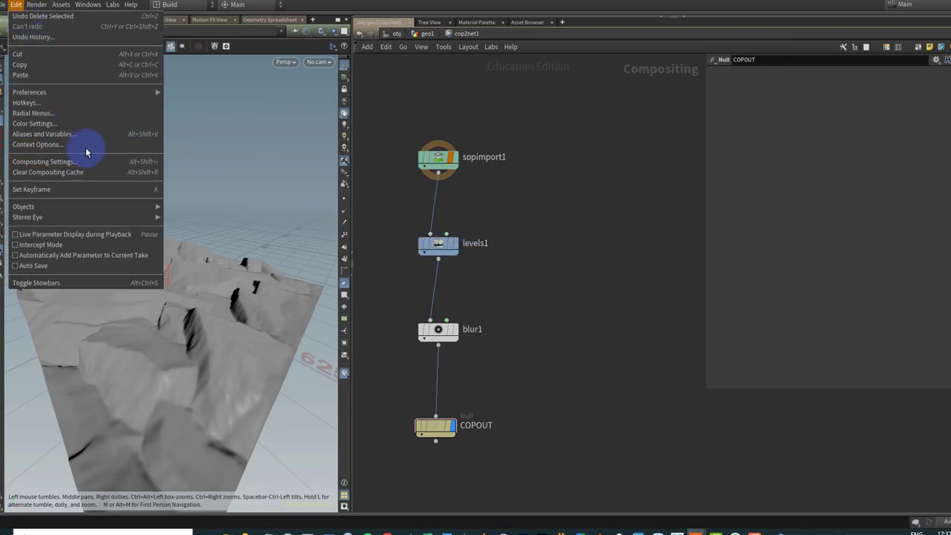
mouse_move(80, 94)
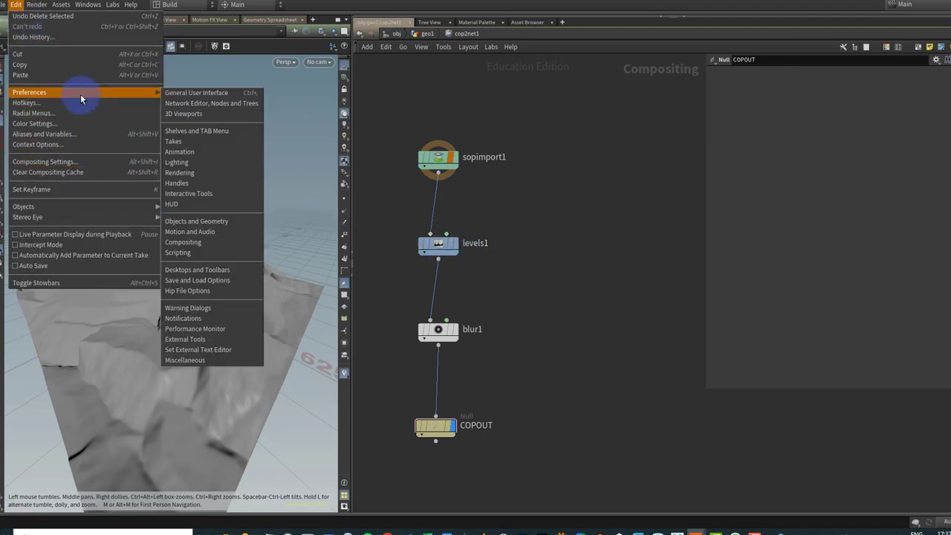
left_click(212, 102)
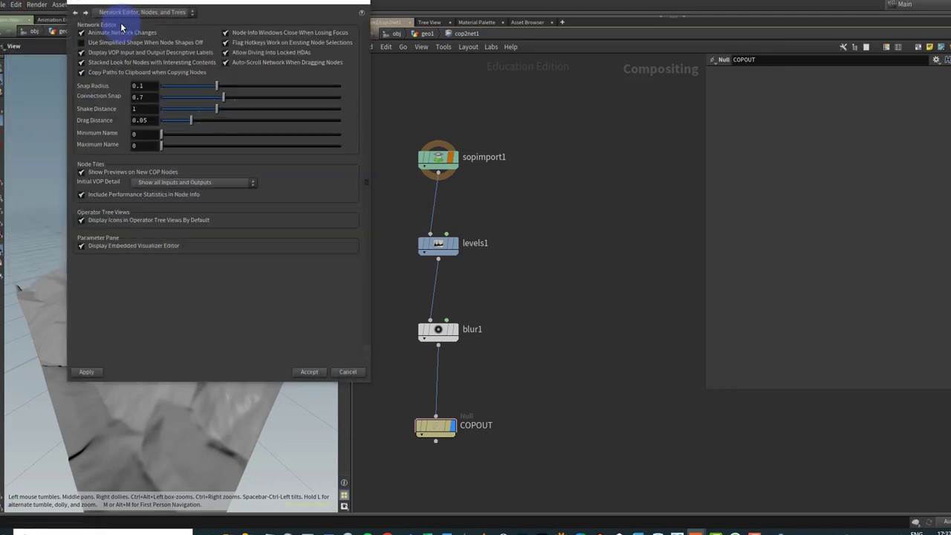
left_click(120, 14)
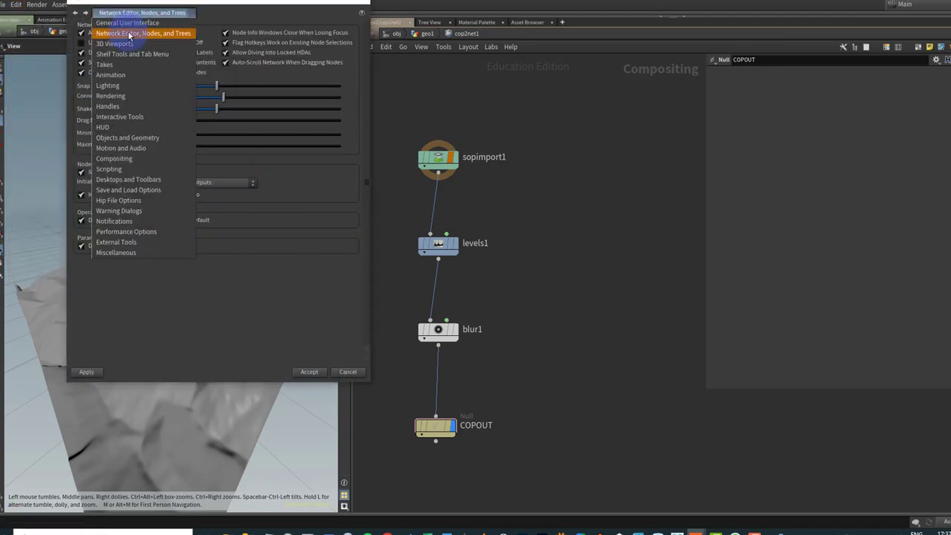
left_click(129, 34)
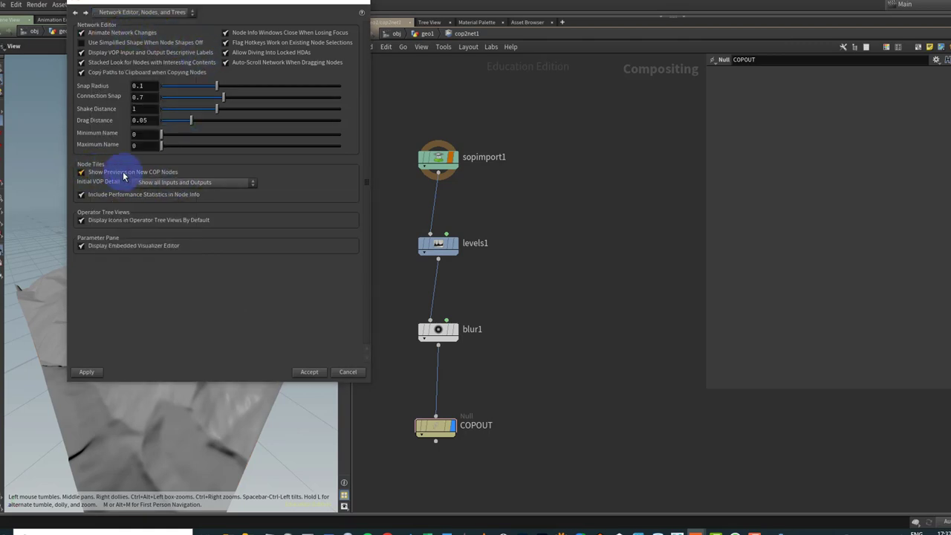
left_click(163, 174)
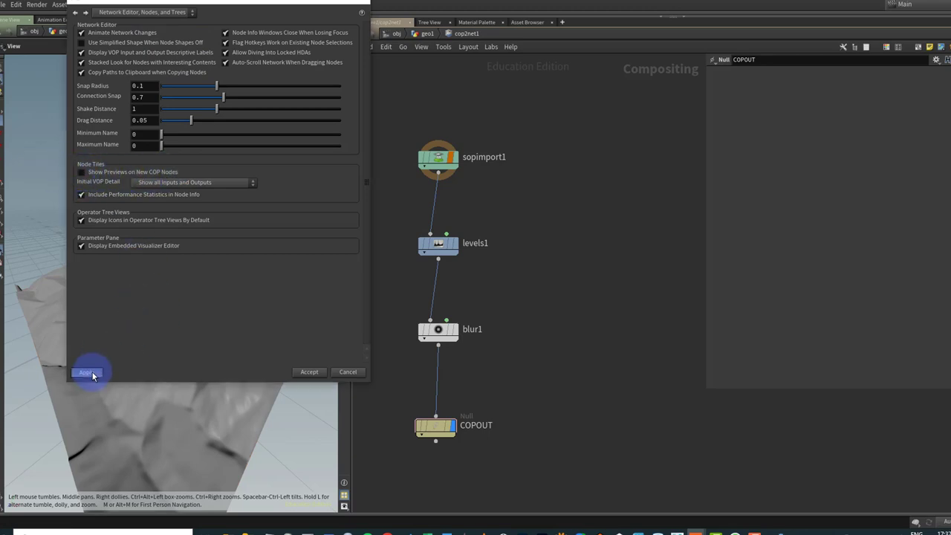
left_click(311, 372)
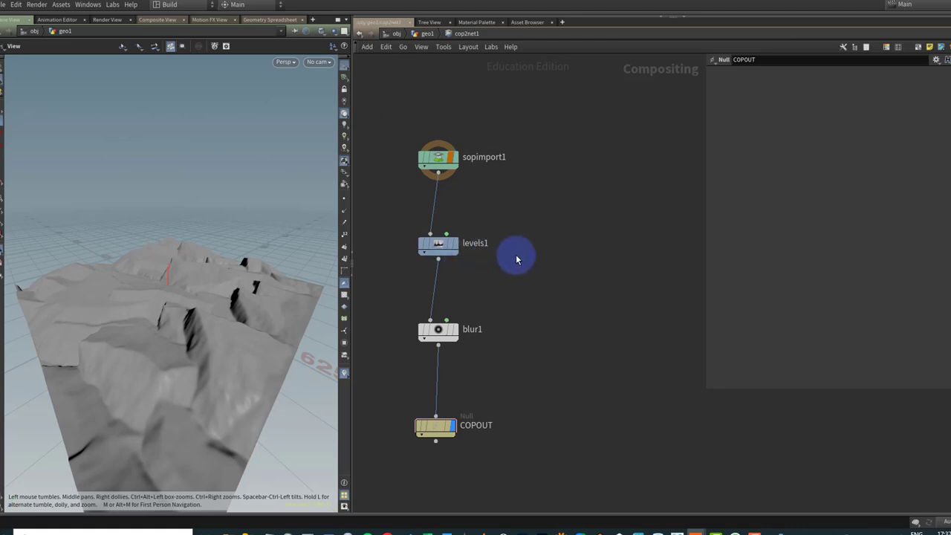
Step: Test the new preview preference by creating a Blur node beside levels1, and delete that node
key("Tab")
type("blur")
key("Return")
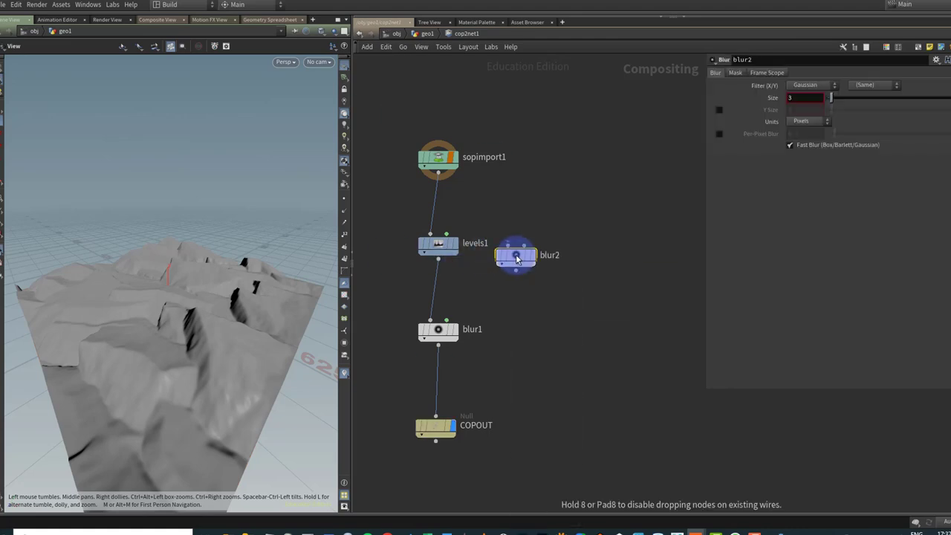
key("Delete")
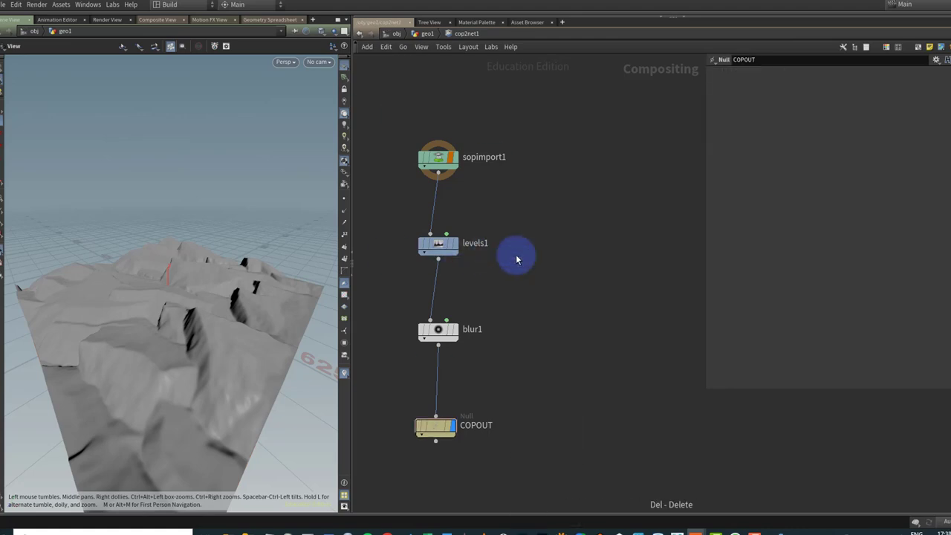
Step: Shift the sopimport1 node slightly so that it lines up with the first input of levels1
mouse_move(430, 160)
left_click_drag(441, 159, 435, 163)
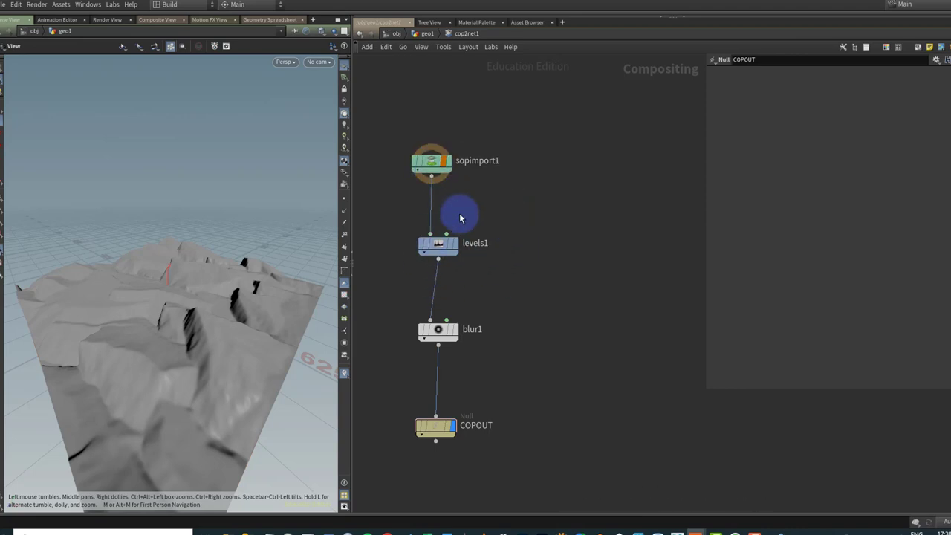
middle_click_drag(491, 215, 466, 217)
middle_click_drag(493, 257, 519, 240)
middle_click_drag(510, 187, 505, 210)
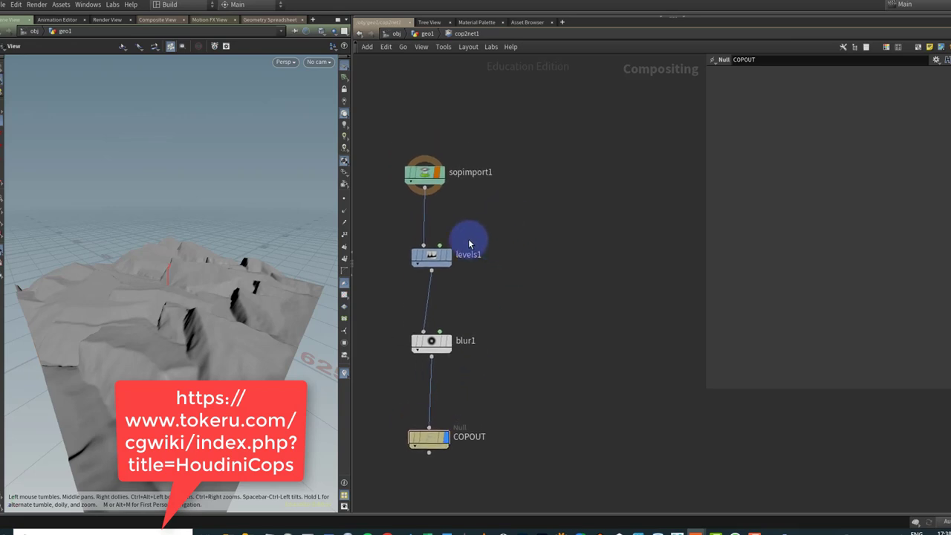
key("Tab")
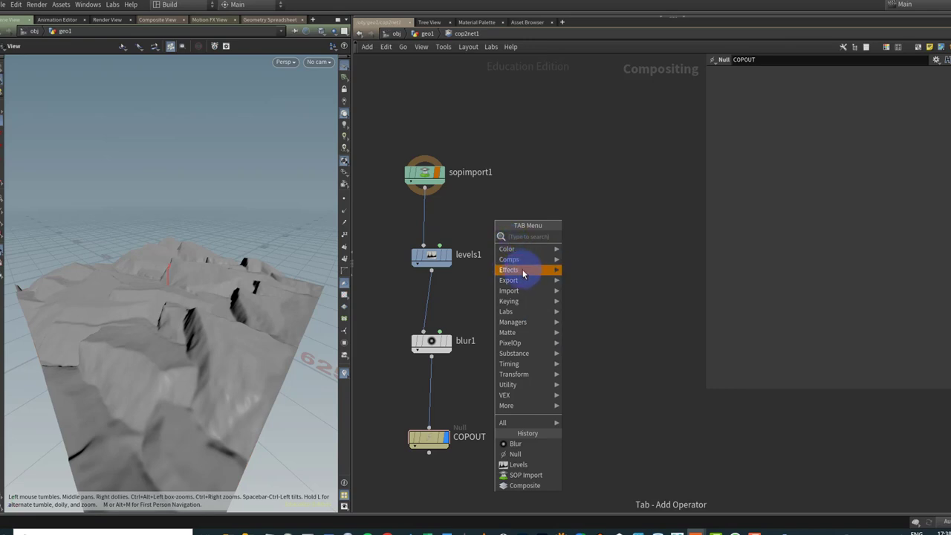
mouse_move(531, 344)
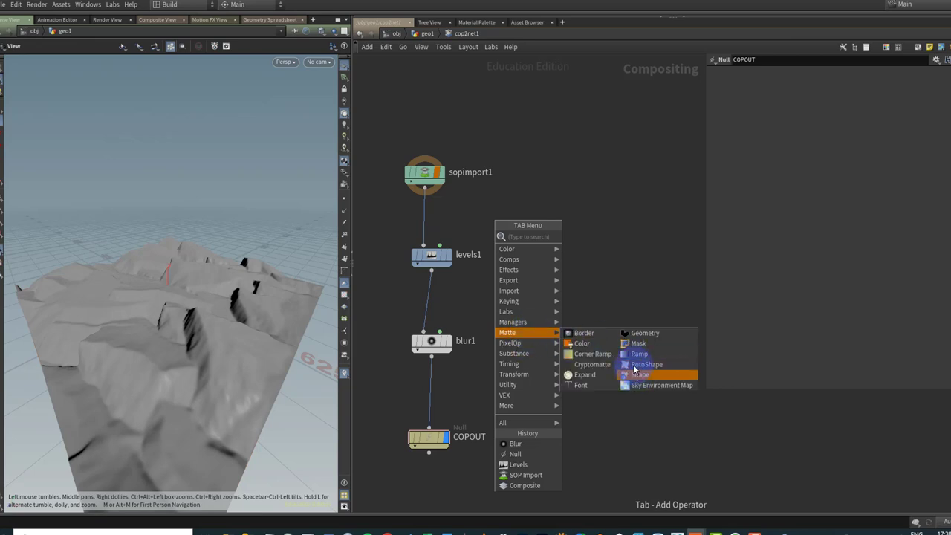
mouse_move(535, 282)
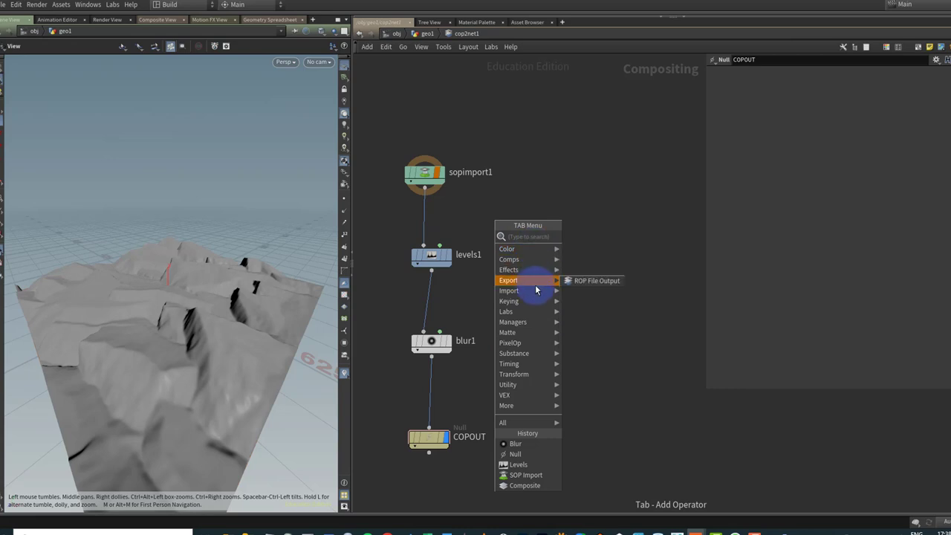
left_click(538, 197)
middle_click_drag(535, 202, 537, 211)
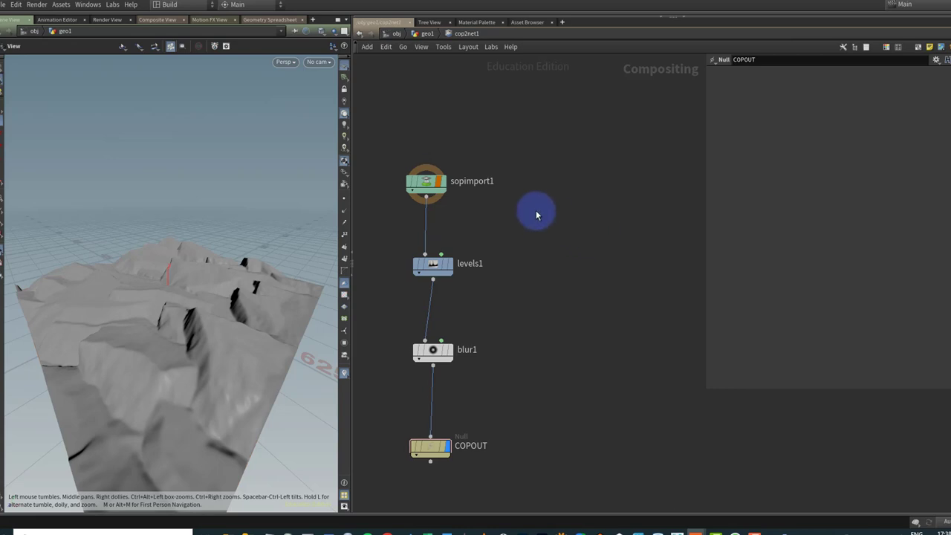
Step: Add a VOP COP2 Generator node in the empty space beside the sopimport1 chain and enter its network
key("Tab")
type("vop")
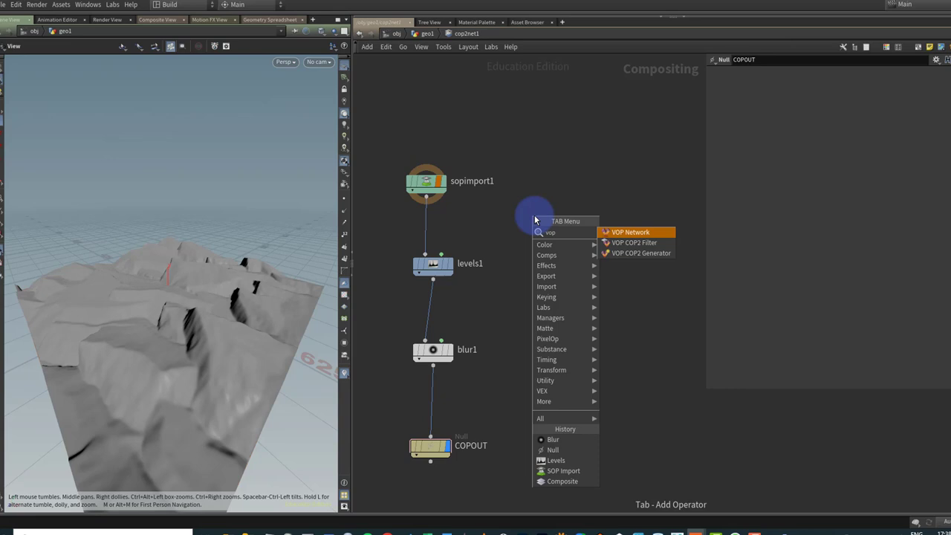
key("Down")
key("Down")
key("Return")
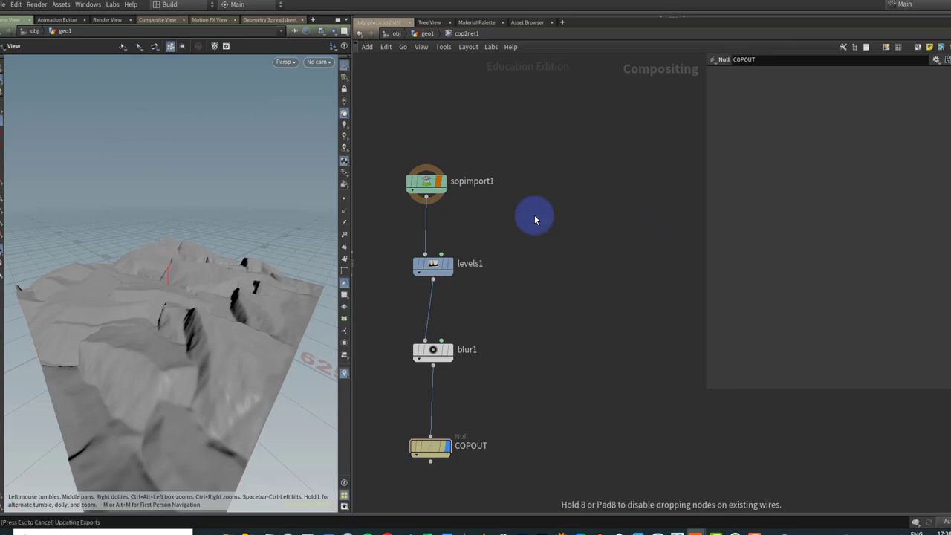
left_click(534, 216)
mouse_move(535, 219)
left_mouse_down()
mouse_move(525, 217)
mouse_move(529, 236)
left_mouse_up()
double_click(529, 236)
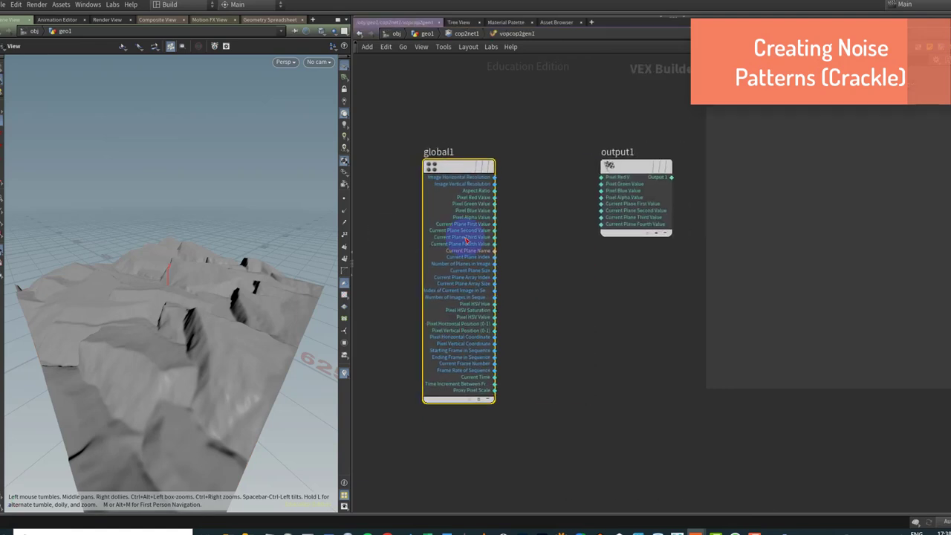
Step: Hide the parameter pane and look through the available VOP node categories, including Patterns
key("p")
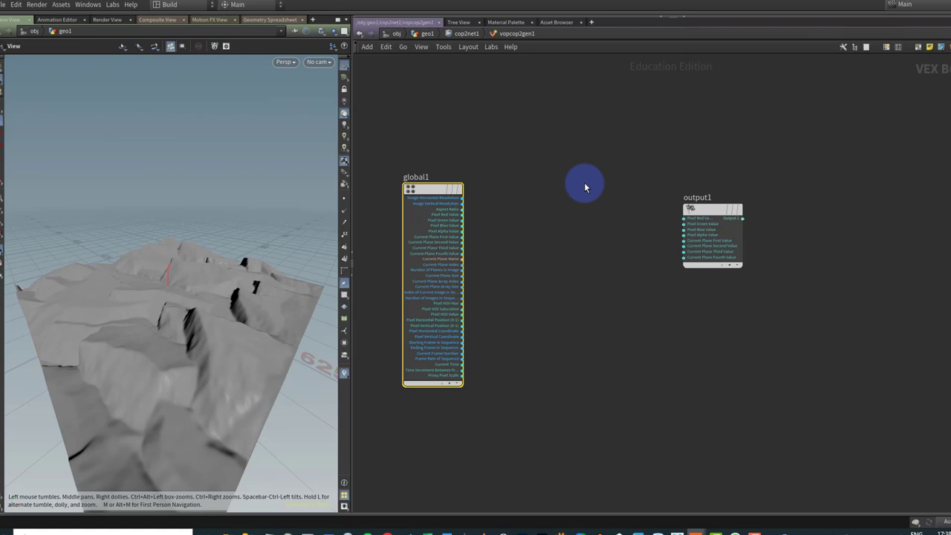
key("Tab")
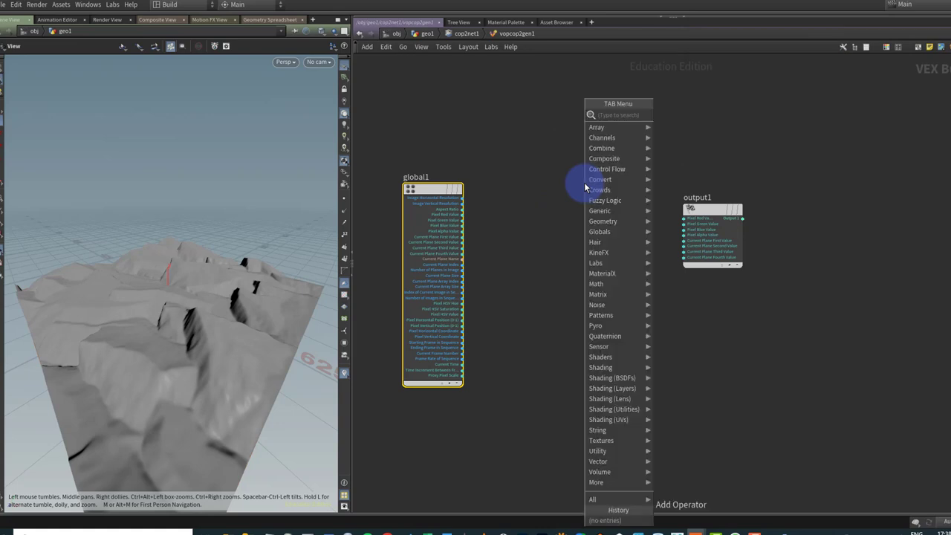
mouse_move(623, 274)
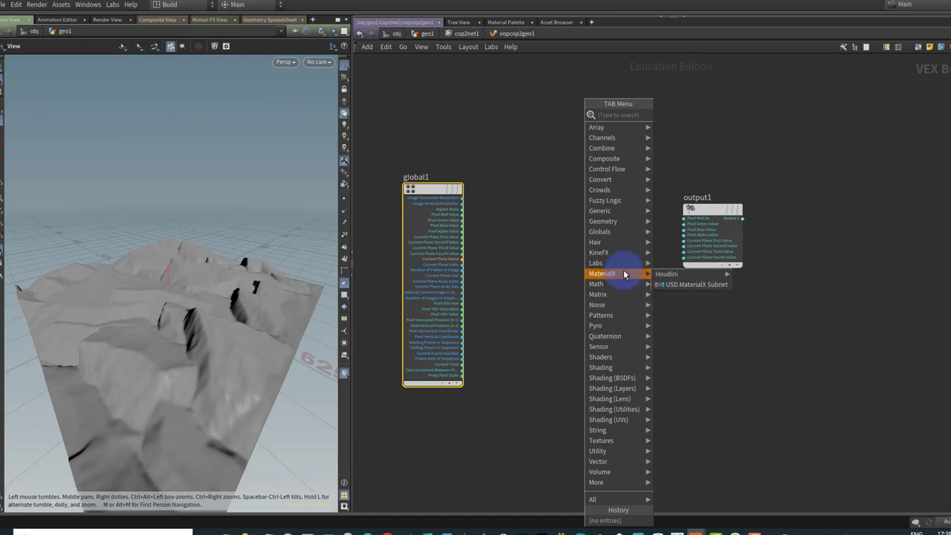
mouse_move(625, 337)
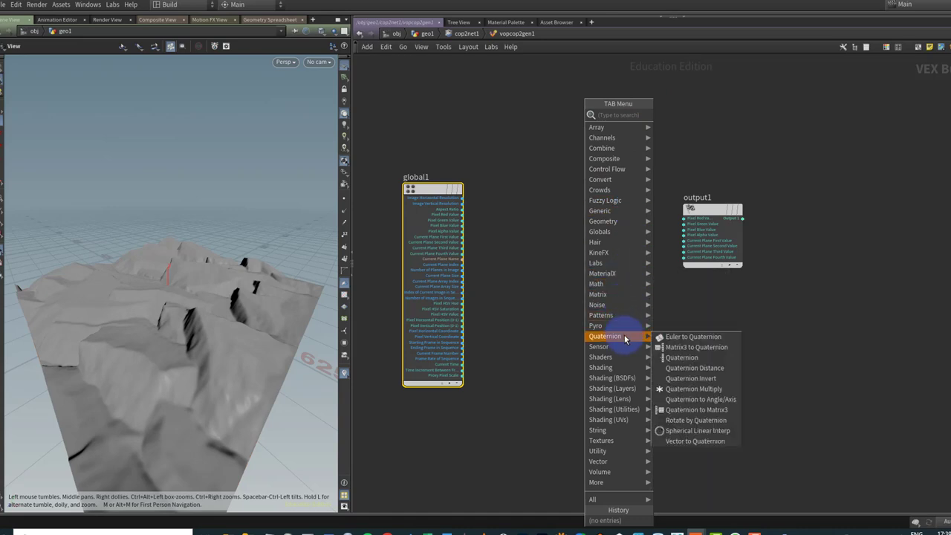
mouse_move(627, 369)
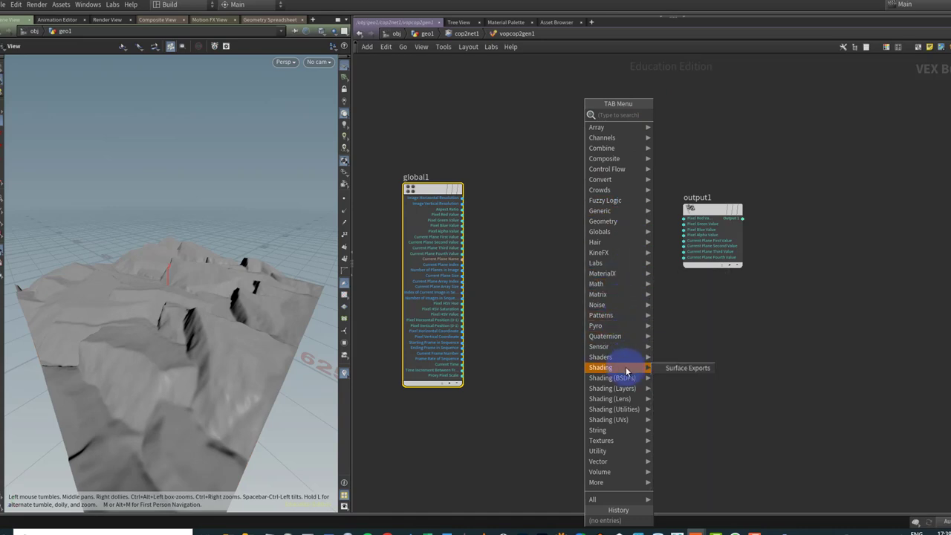
mouse_move(612, 318)
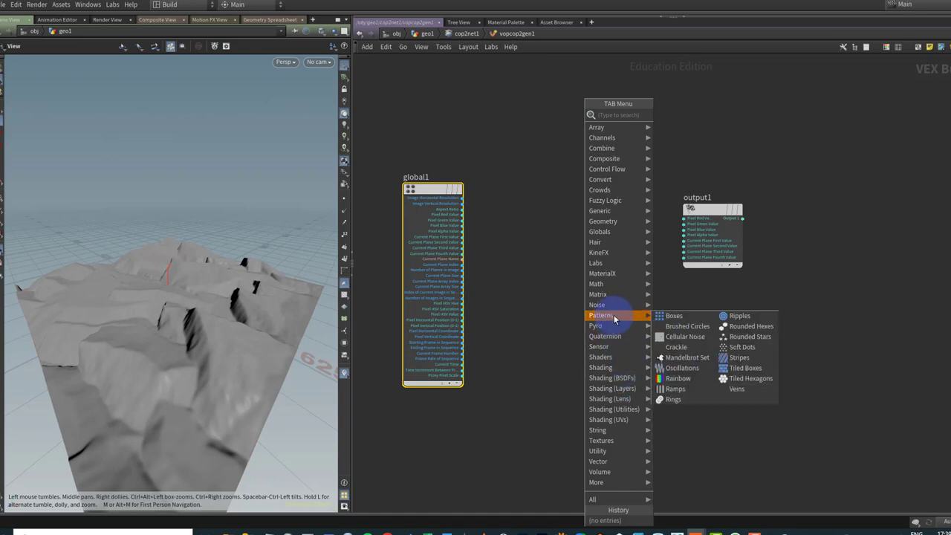
left_click(709, 319)
key("Escape")
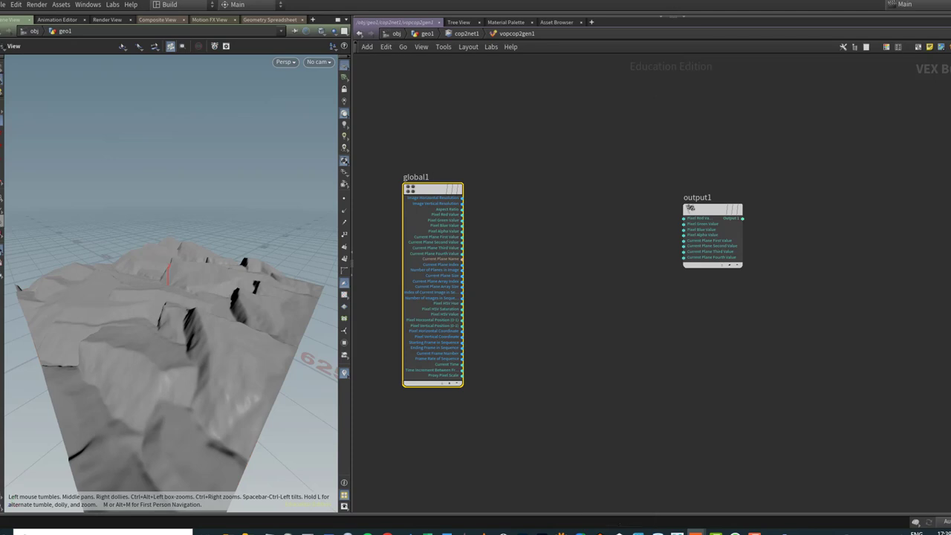
Step: Add a Crackle node between the global1 and output1 nodes
key("Tab")
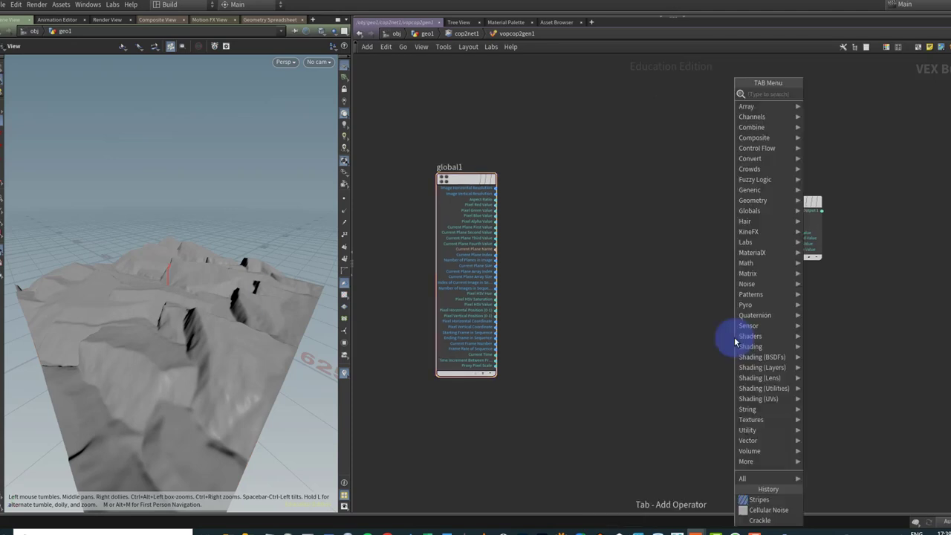
type("crackle")
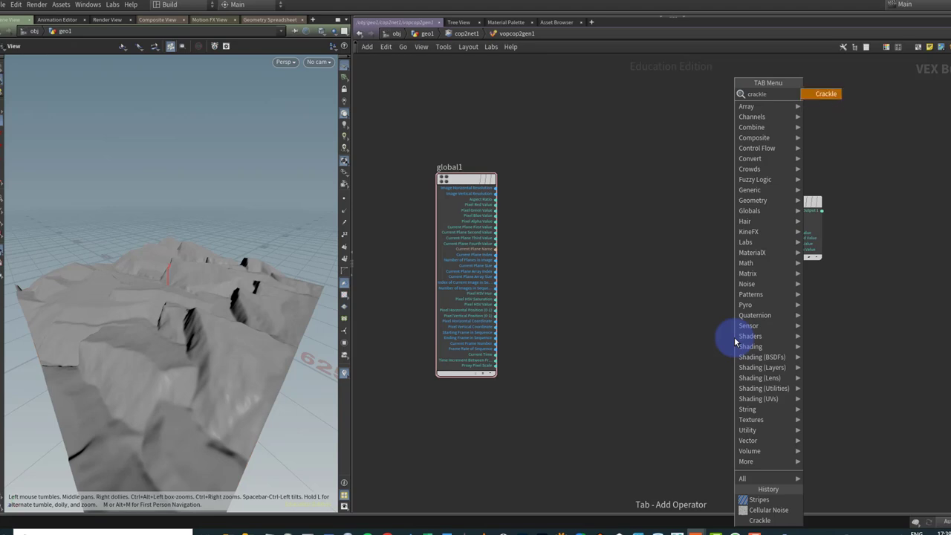
key("Return")
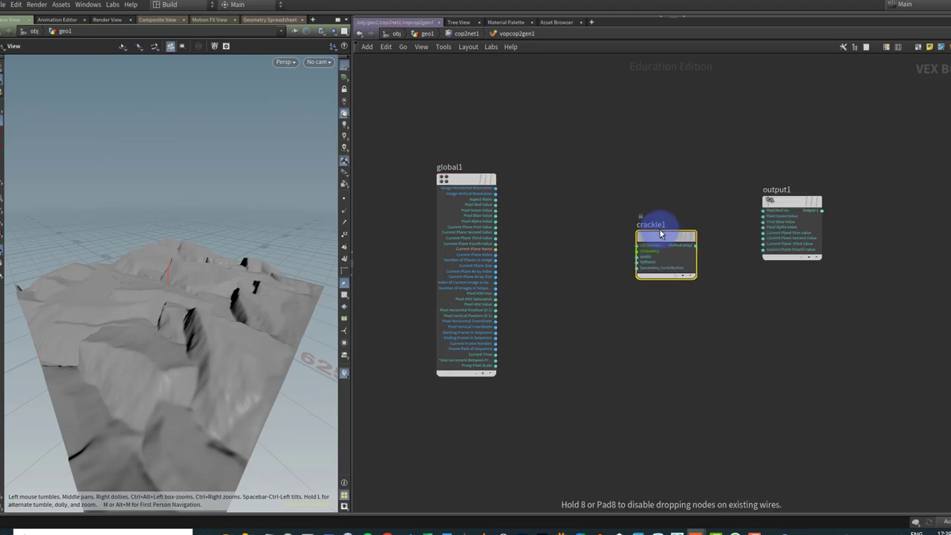
left_click(654, 210)
Step: Add a Float to Vector node between global1 and crackle1
middle_click_drag(579, 300, 652, 293)
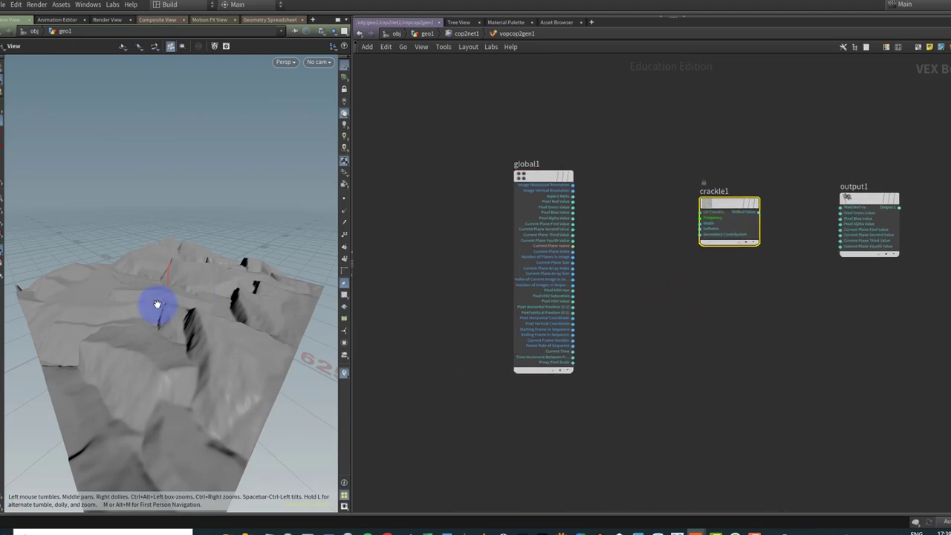
scroll(638, 250, "up", 3)
right_click(622, 251)
type("float to v")
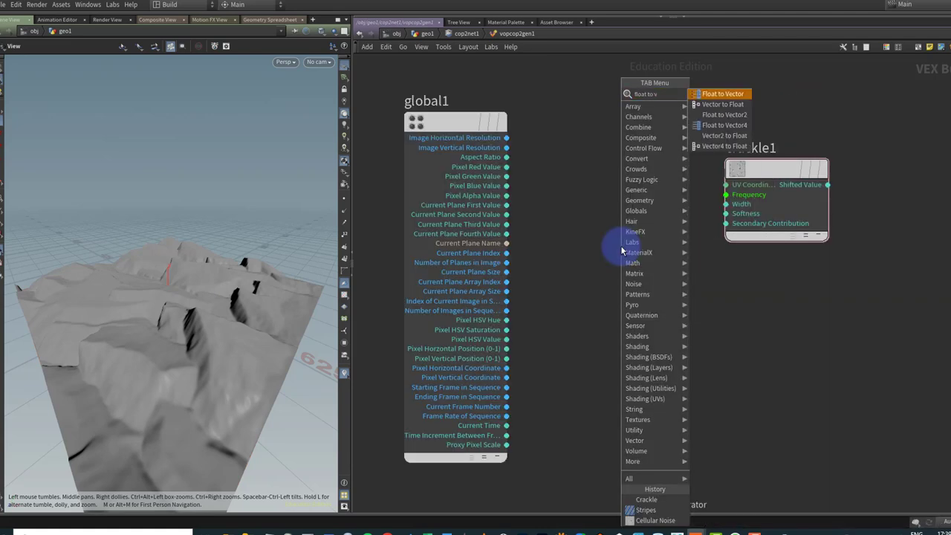
key("Return")
left_click(620, 249)
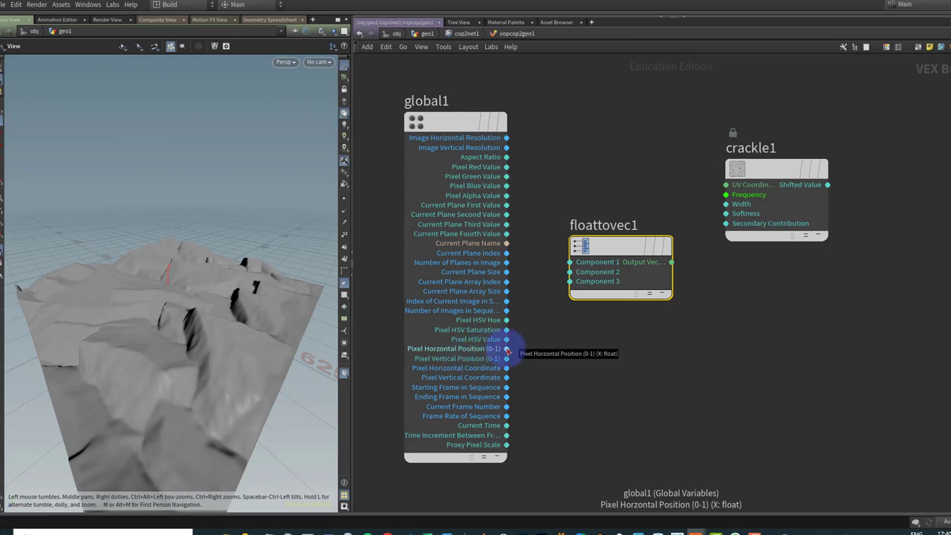
Step: Wire the Pixel Horizontal and Vertical Position outputs into Components 1 and 2 of floattovec1, and its output vector into crackle1's UV Coordinates
left_click_drag(507, 349, 569, 262)
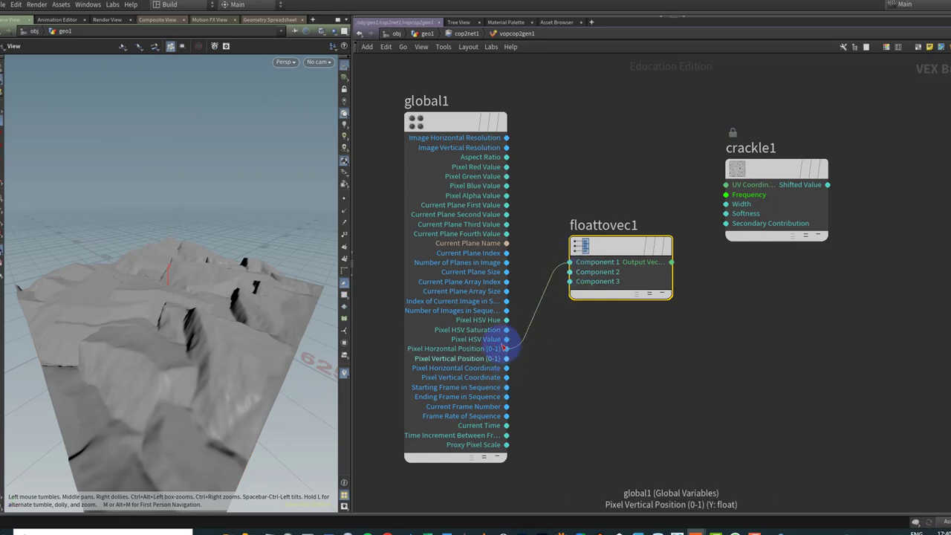
left_click_drag(507, 358, 570, 272)
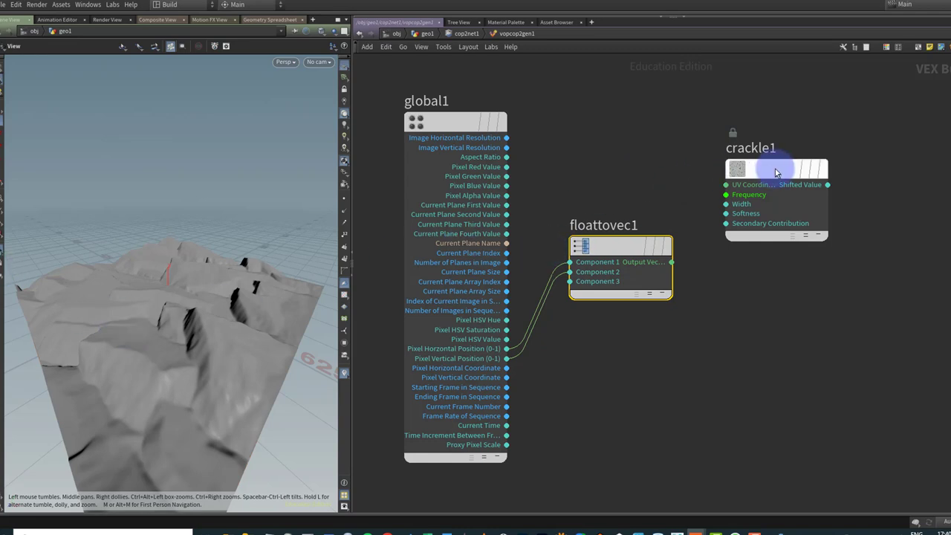
left_click_drag(777, 173, 829, 170)
middle_click_drag(642, 251, 503, 328)
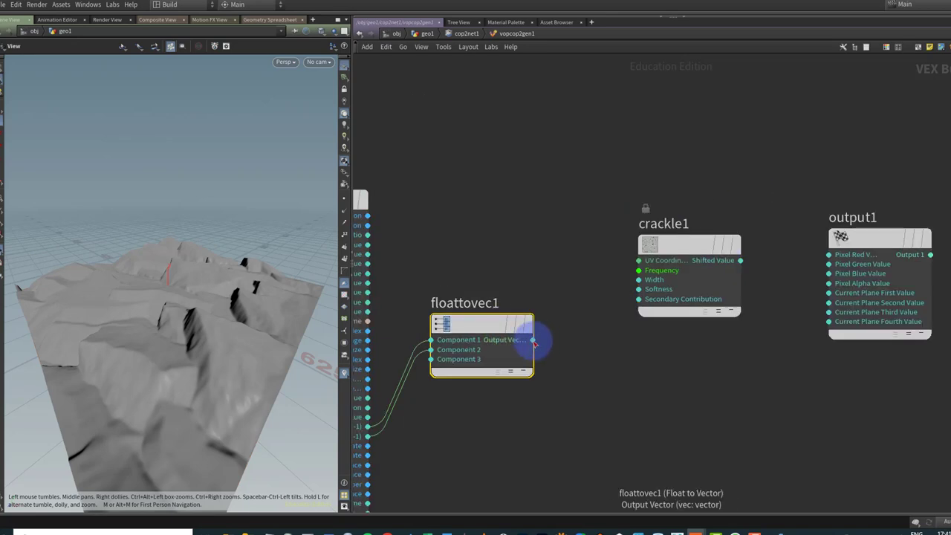
left_click_drag(534, 339, 637, 256)
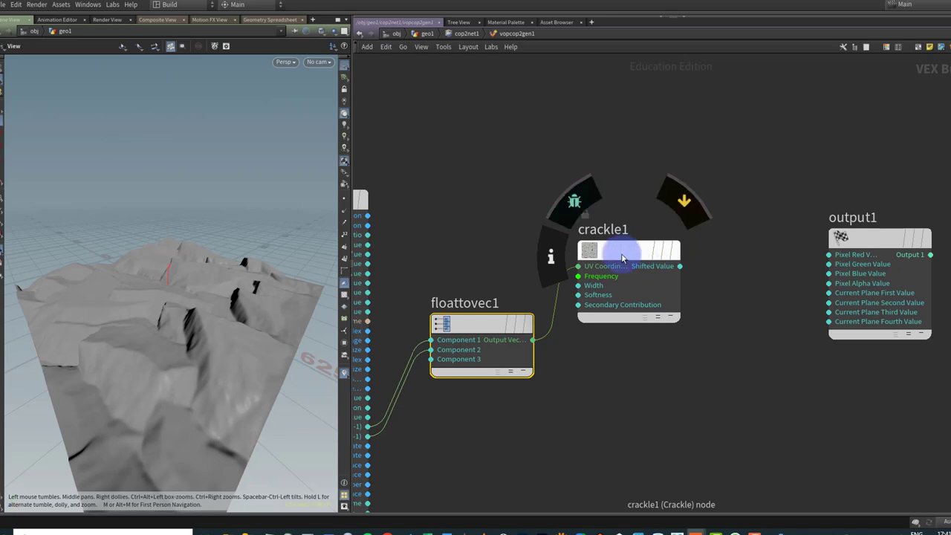
Step: Move output1 further from crackle1 and add a Vector to Float node in the gap between them
middle_click_drag(505, 235, 391, 229)
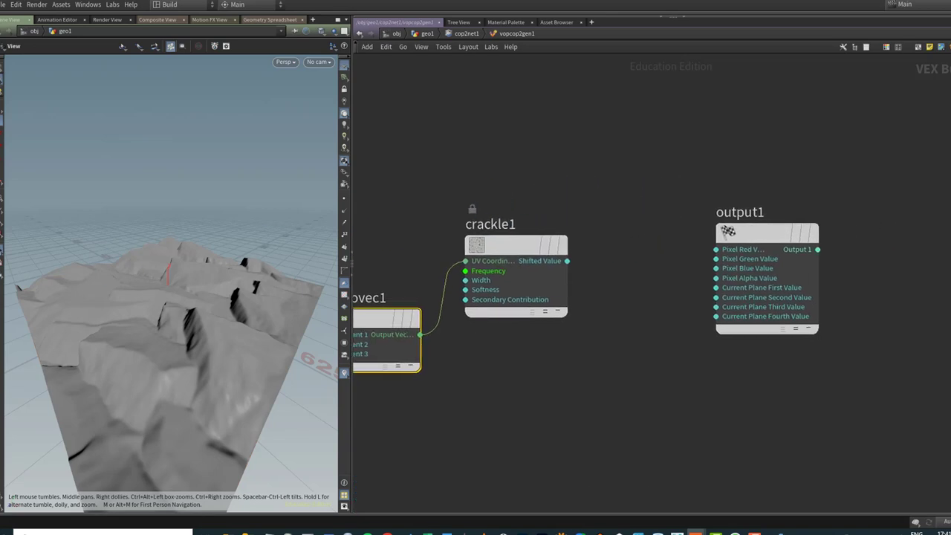
left_click_drag(742, 238, 796, 237)
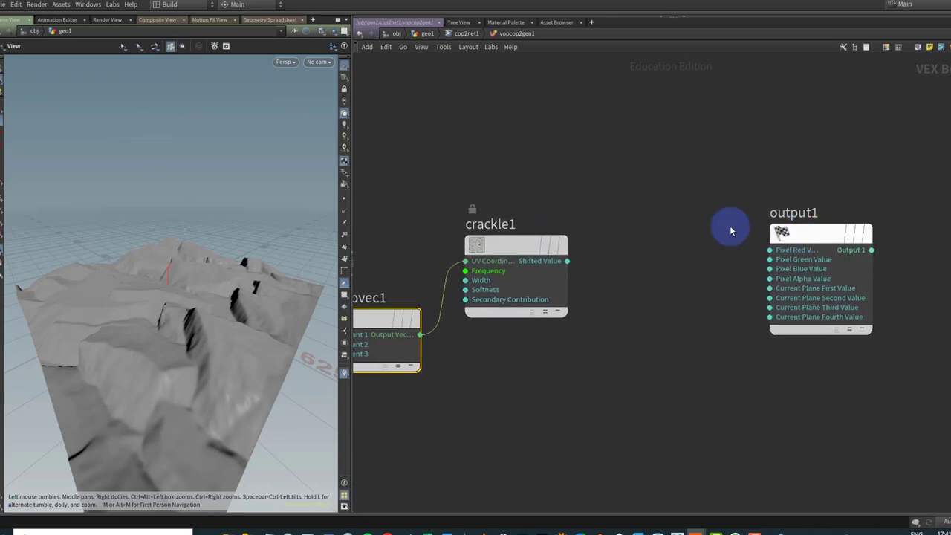
left_click(728, 225)
key("Tab")
type("vec")
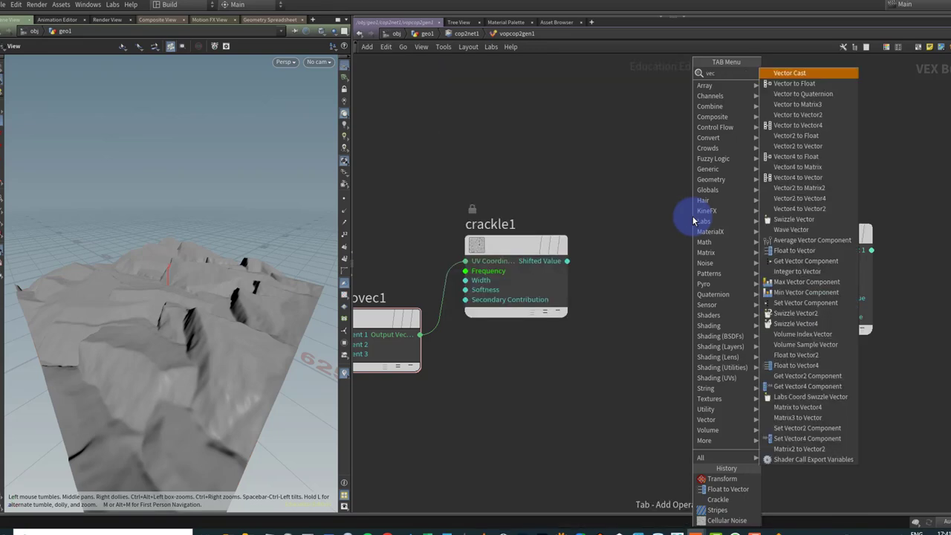
type("tor to")
key("Return")
left_click(692, 216)
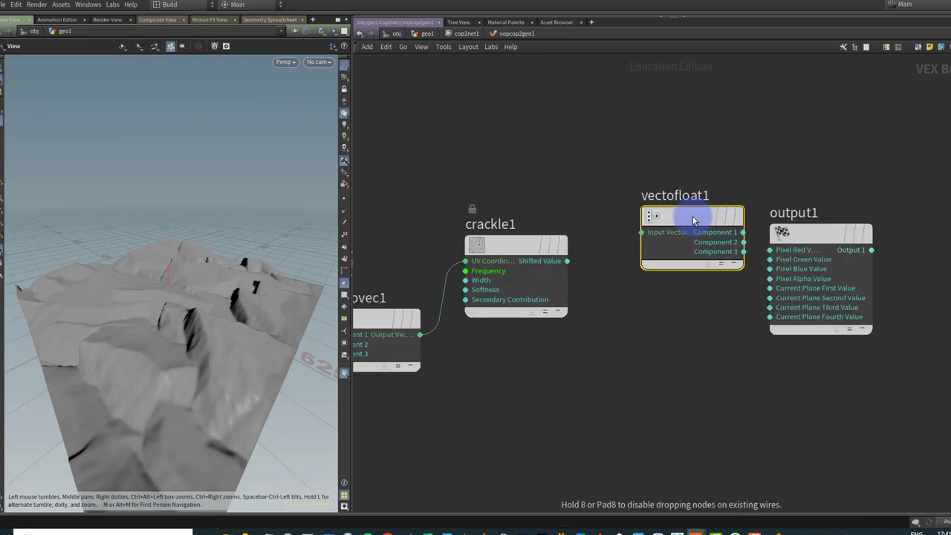
Step: Route crackle1's Shifted Value through vectofloat1 and connect its three components to the Pixel Red, Green and Blue Values of output1
left_click_drag(693, 220, 750, 258)
left_click(769, 250)
left_click(708, 301)
left_click(770, 259)
left_click(710, 311)
left_click(769, 269)
left_click(415, 114)
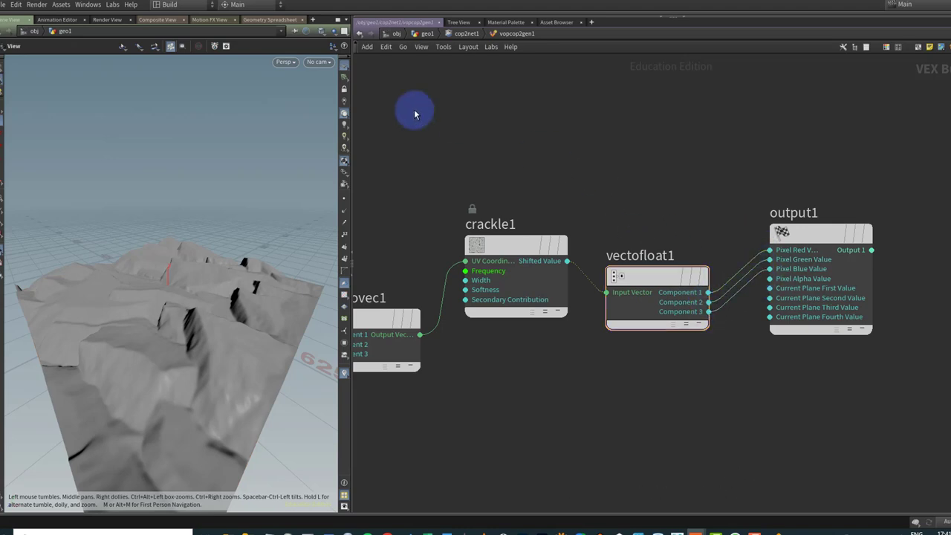
Step: Show the Composite View, return to the cop2net1 network and display the vopcop2gen1 crackle image
left_click(157, 20)
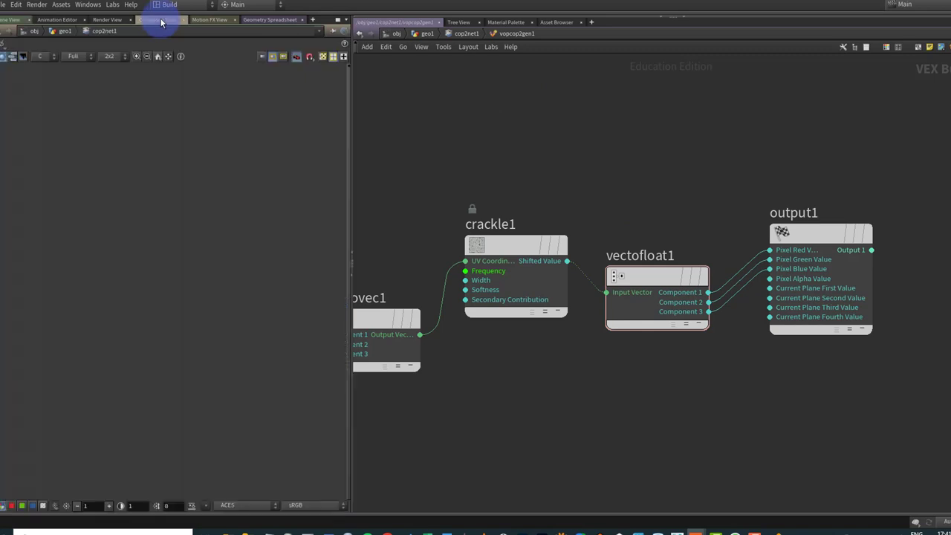
key("u")
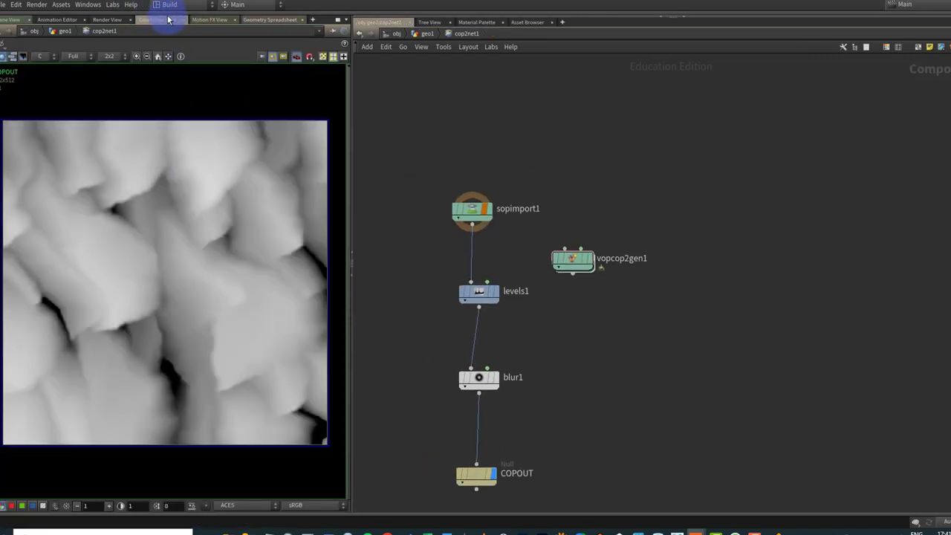
left_click(591, 262)
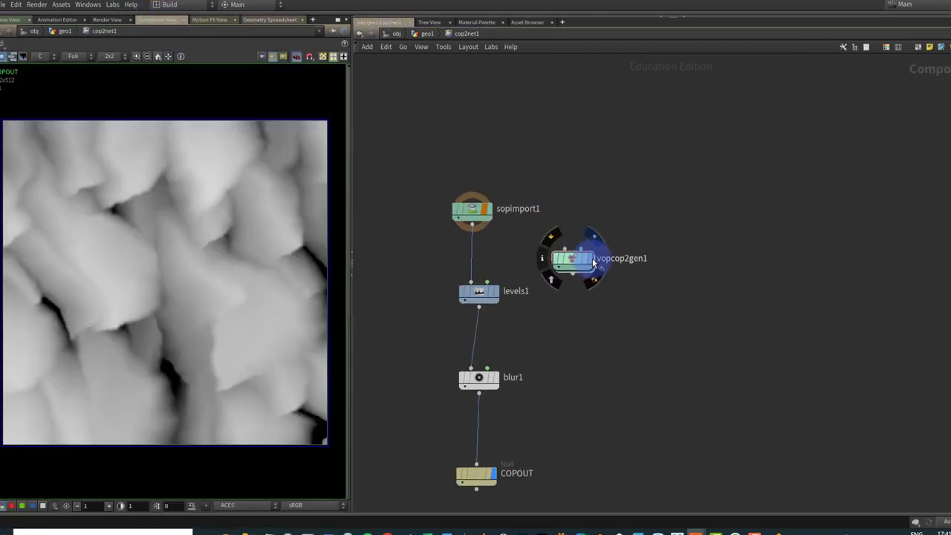
right_click_drag(127, 320, 148, 308)
middle_click_drag(193, 178, 176, 234)
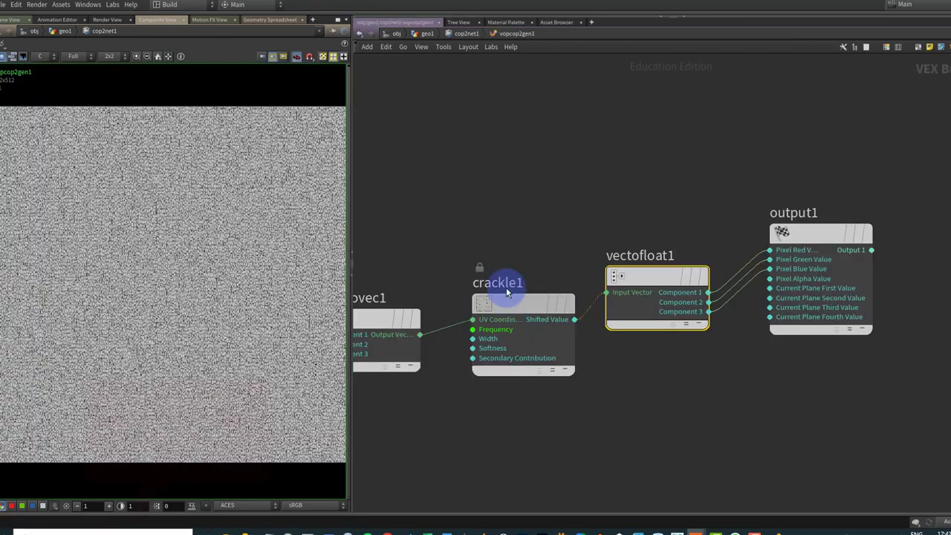
left_click_drag(506, 288, 497, 257)
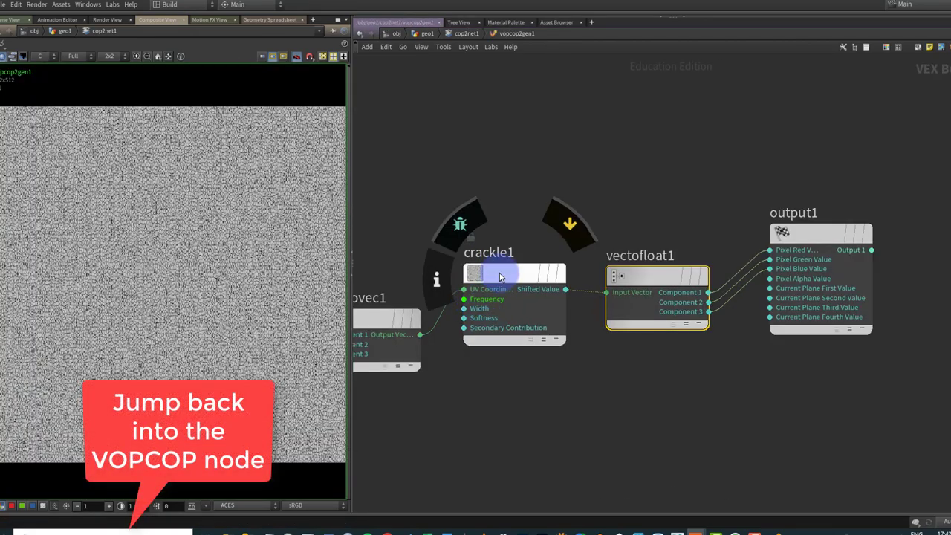
left_click(507, 276)
right_click(508, 276)
mouse_move(543, 324)
key("Escape")
key("Tab")
key("Escape")
right_click(465, 299)
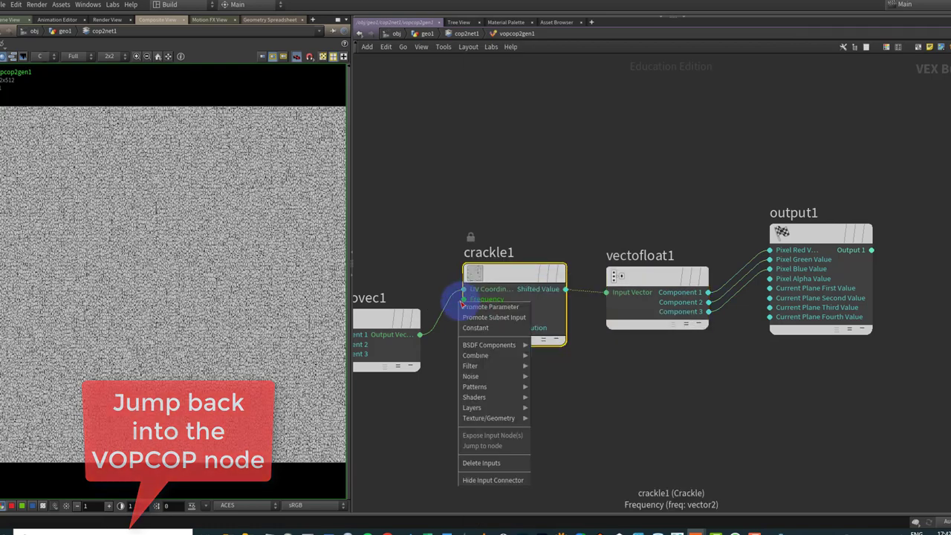
Step: Create input parameters for crackle1's Frequency, Width, Softness and Secondary Contribution, and shift the node slightly
right_click(517, 271)
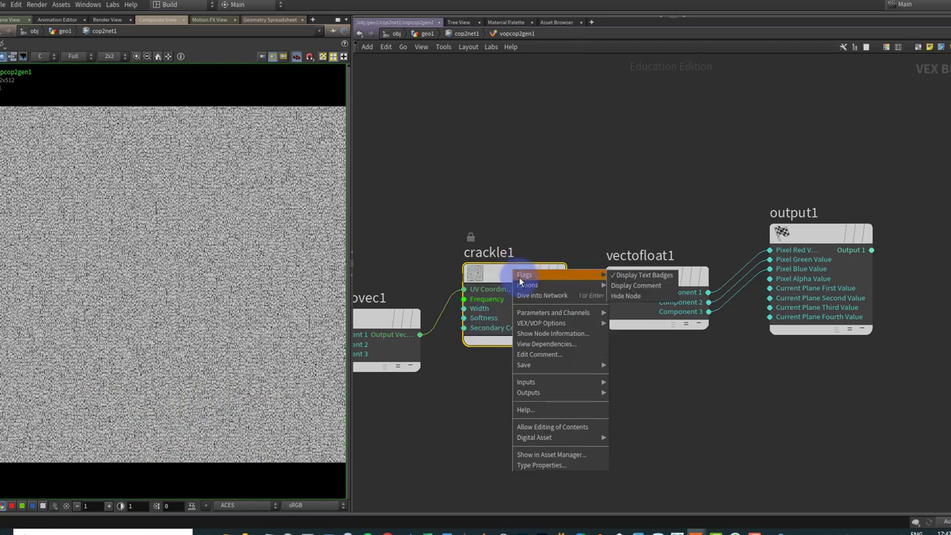
mouse_move(574, 327)
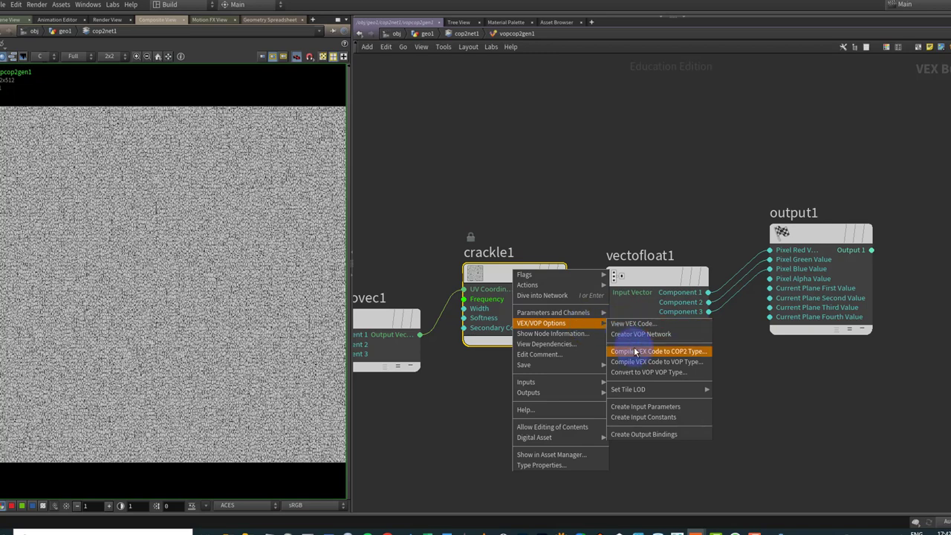
left_click(646, 406)
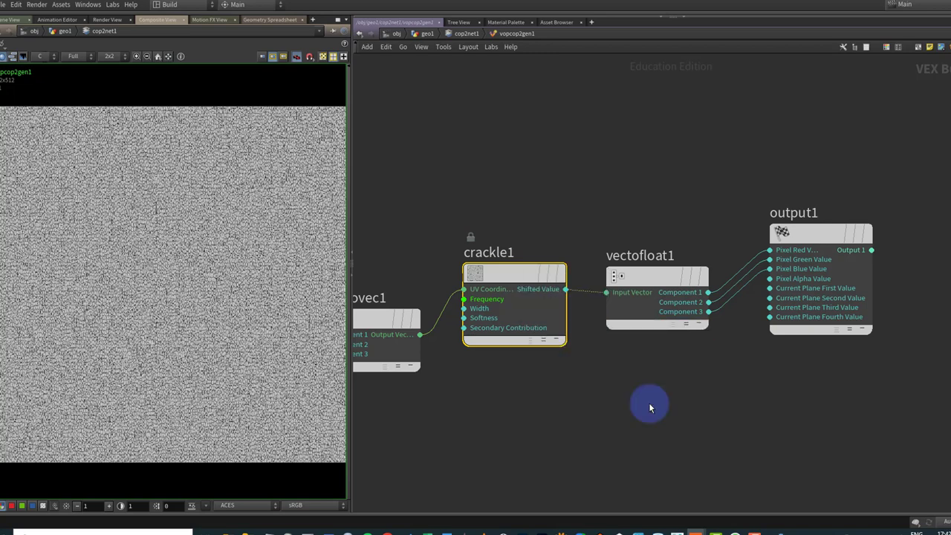
left_click_drag(515, 282, 523, 295)
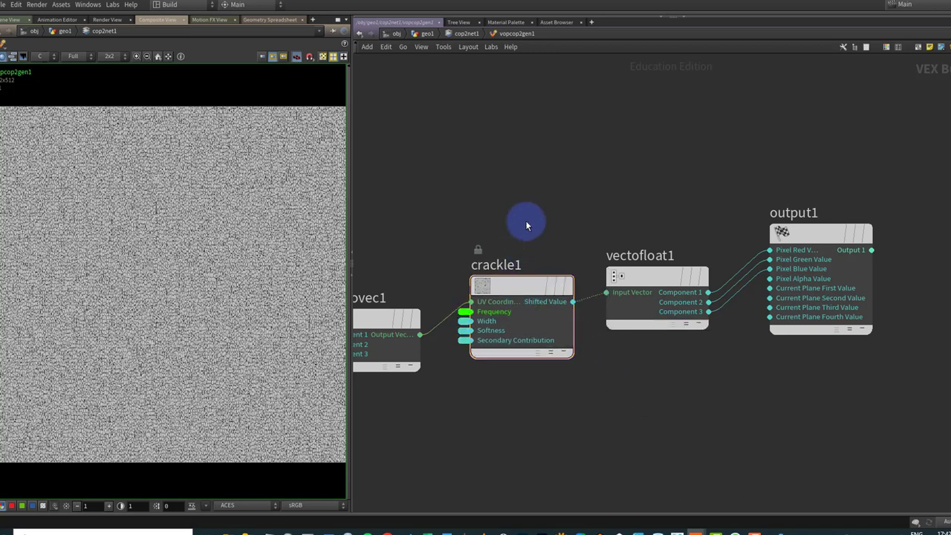
Step: Return to cop2net1, show the parameters of vopcop2gen1 and display the levels1 image for comparison
key("u")
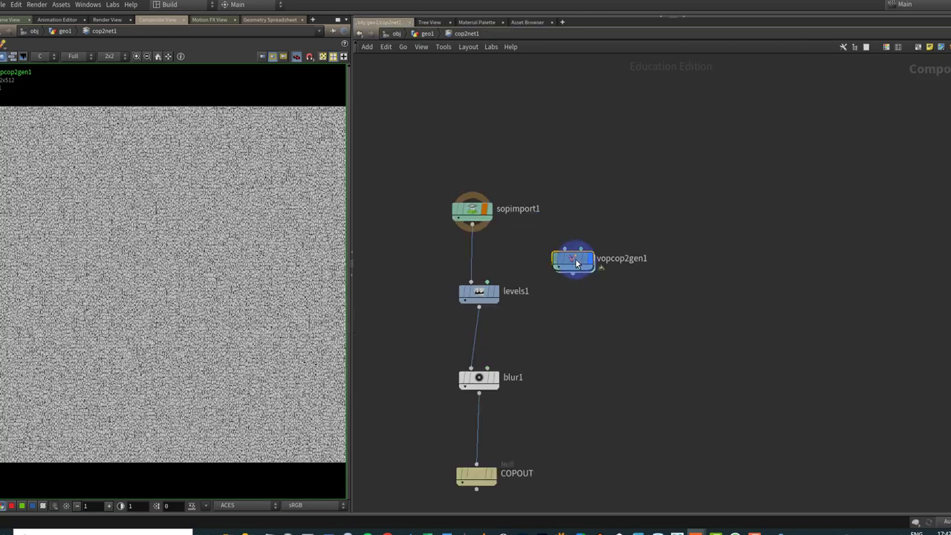
key("p")
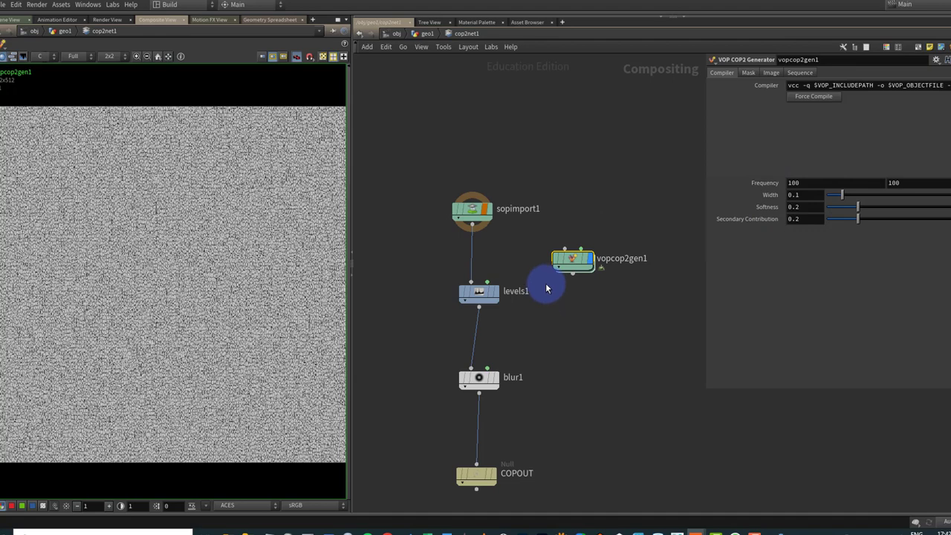
left_click(496, 291)
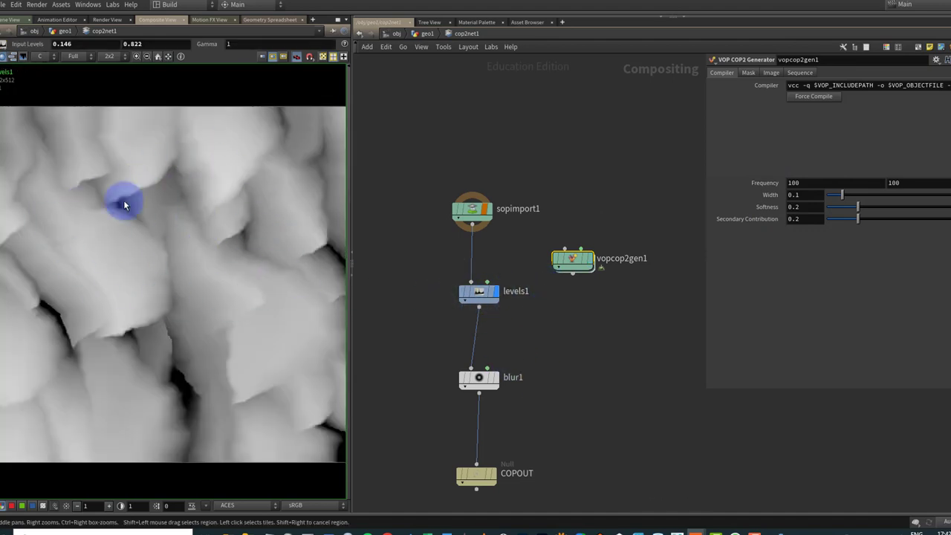
Step: Add a Composite node below levels1 and connect levels1 and vopcop2gen1 to its two image inputs
key("Tab")
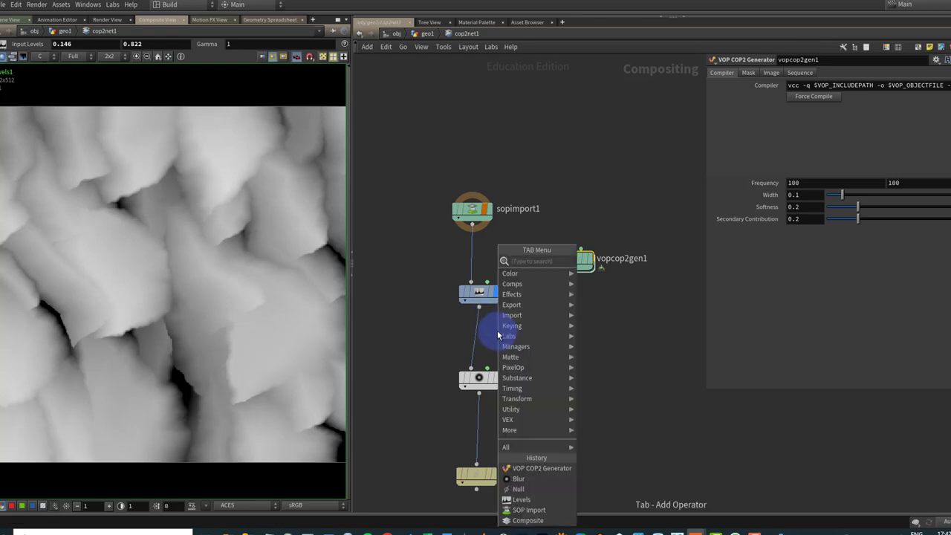
type("compo")
key("Return")
left_click(508, 334)
scroll(504, 317, "up", 3)
left_click_drag(468, 304, 594, 232)
middle_click_drag(620, 216, 617, 218)
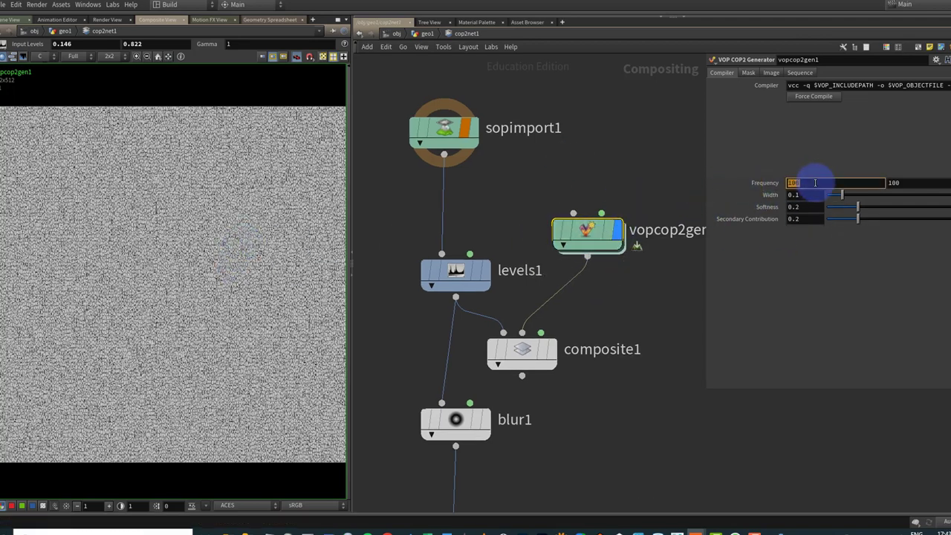
Step: Set vopcop2gen1's Frequency to 2 and 8, Width to 0.127 and Softness to 50
key("Return")
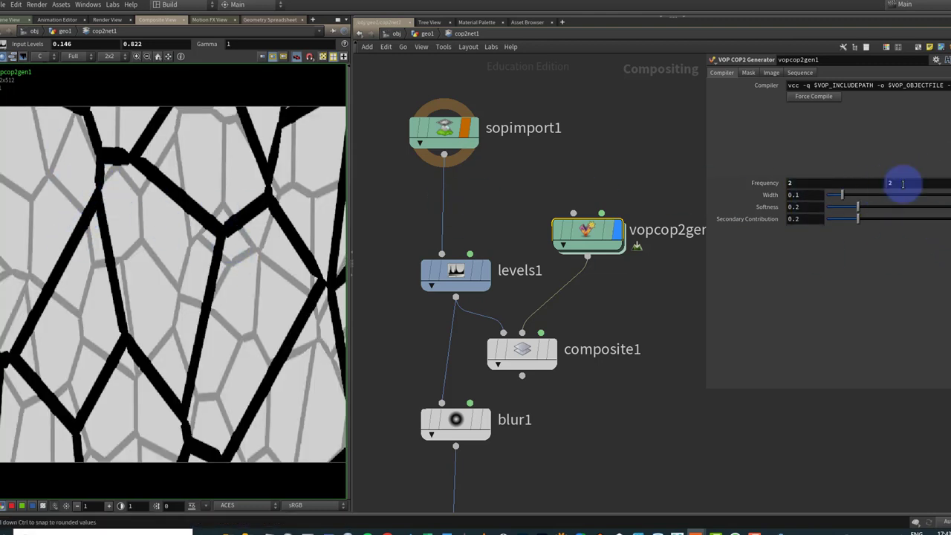
middle_click_drag(897, 181, 932, 163)
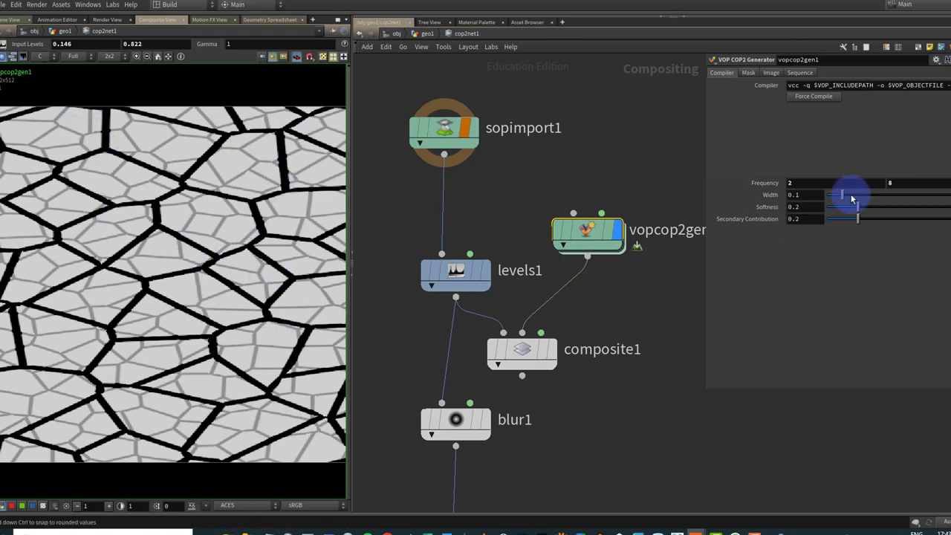
mouse_move(845, 197)
left_mouse_down()
mouse_move(855, 197)
mouse_move(838, 197)
mouse_move(847, 212)
left_mouse_up()
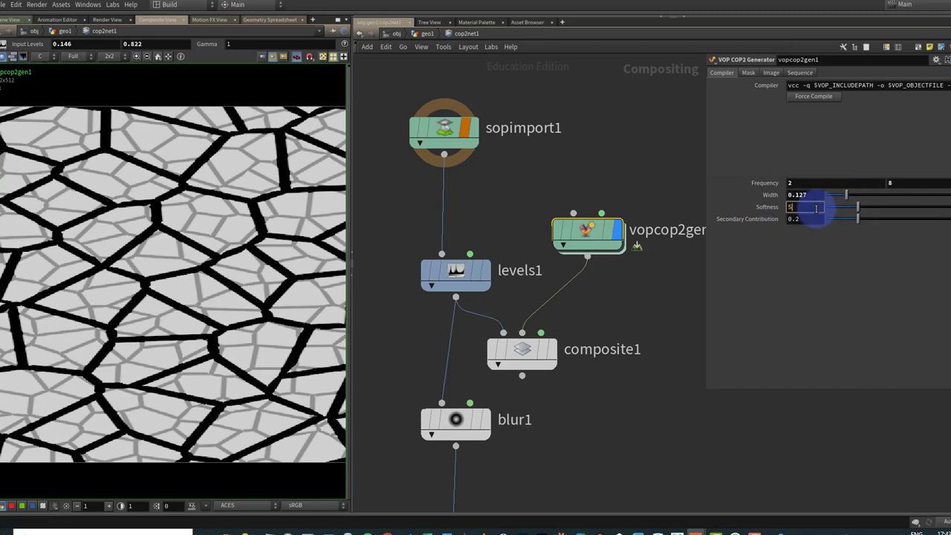
key("BackSpace")
key("Return")
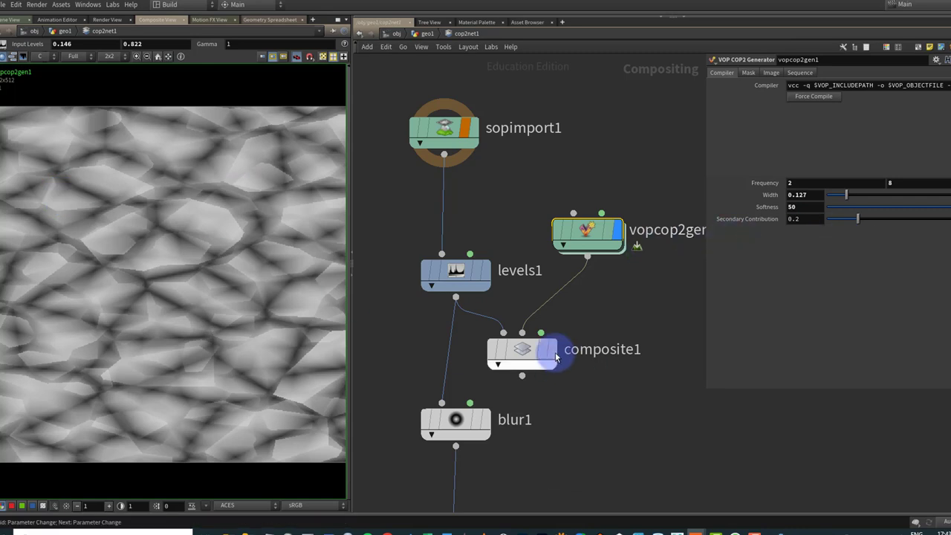
Step: Compare the levels1 and vopcop2gen1 images, and display composite1 with its parameters
left_click(484, 274)
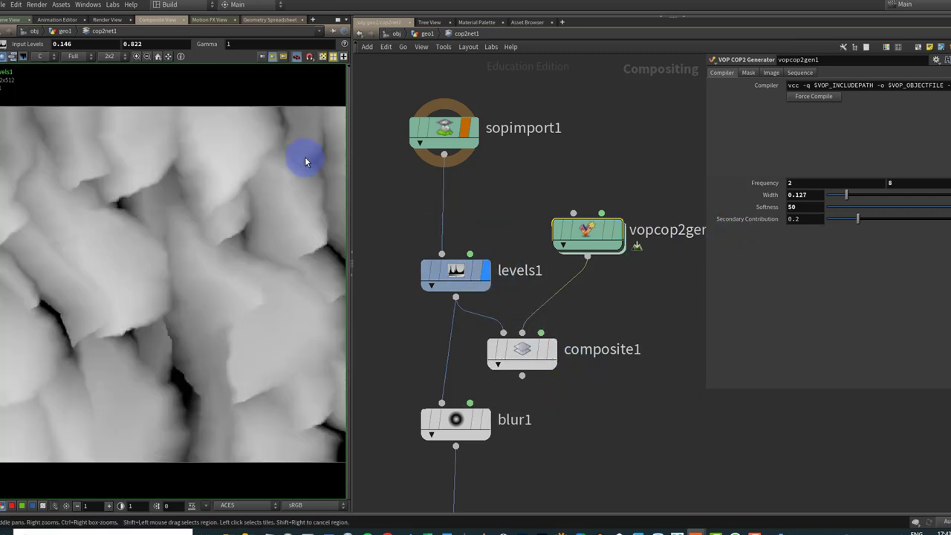
left_click(618, 232)
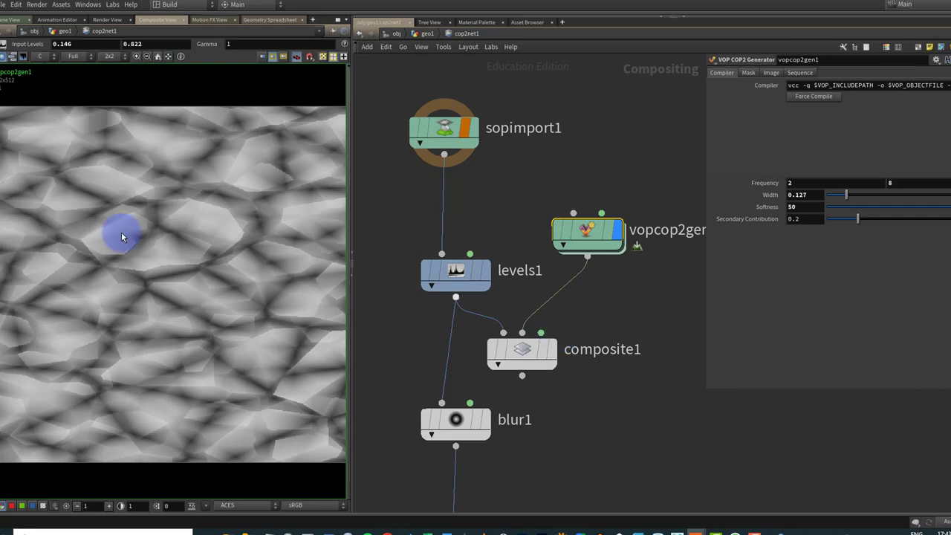
left_click(550, 349)
left_click(525, 357)
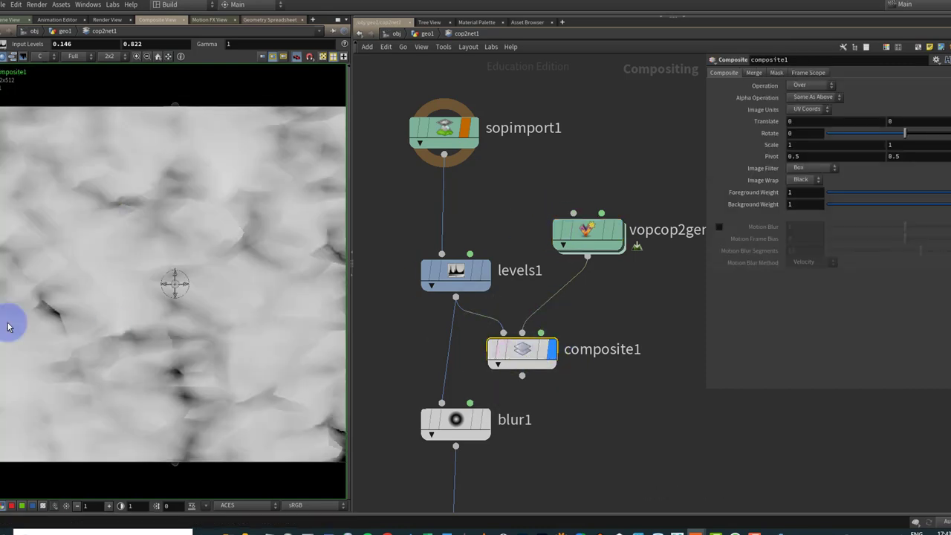
Step: Try Minimum and Maximum as composite1's Operation, leaving it on Maximum
left_click_drag(808, 85, 815, 200)
left_click_drag(811, 86, 815, 95)
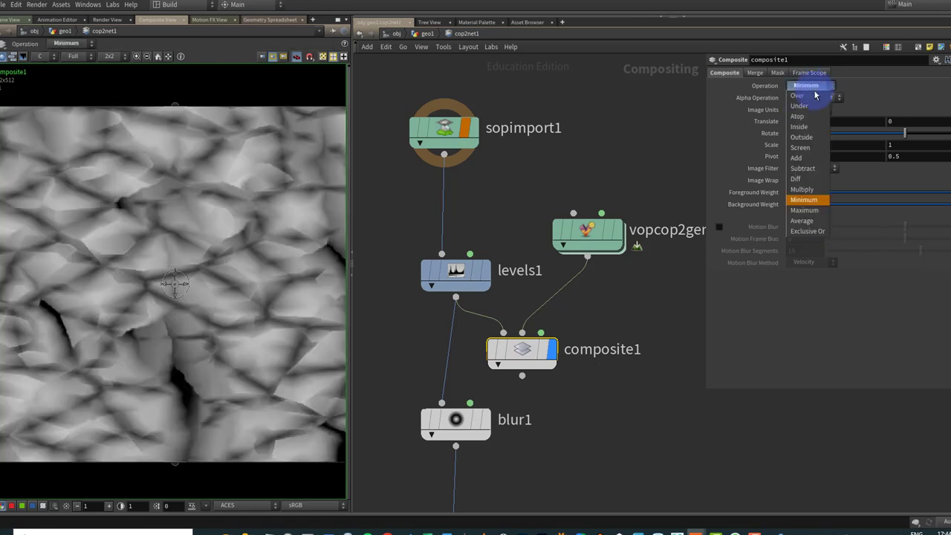
left_click_drag(824, 224, 816, 210)
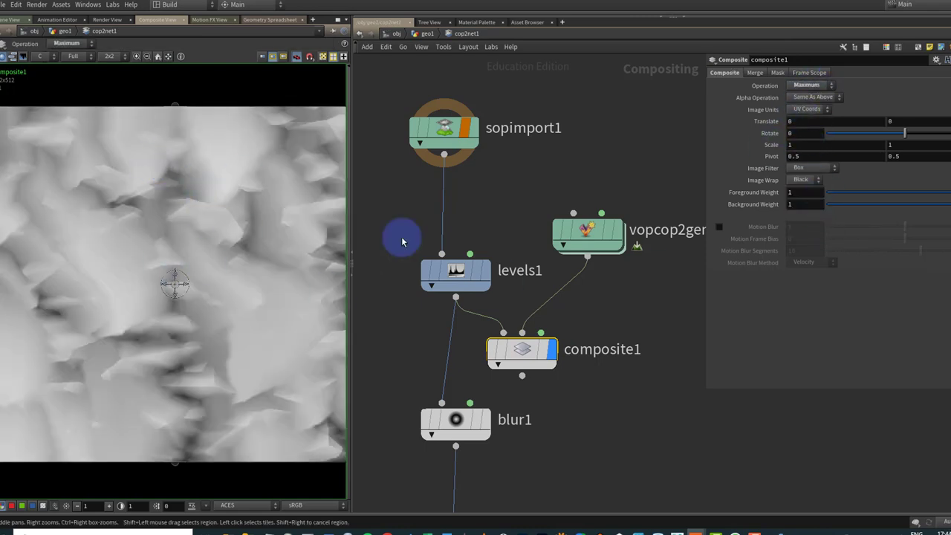
Step: Connect composite1's output to blur1's input and display blur1 with its parameters
left_click_drag(522, 376, 442, 402)
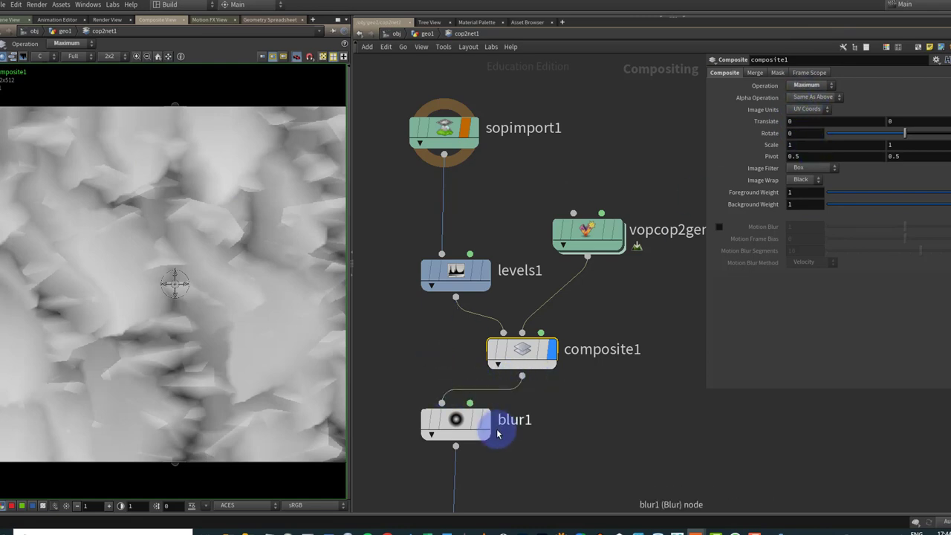
left_click(455, 420)
middle_click_drag(456, 420, 497, 324)
double_click(804, 97)
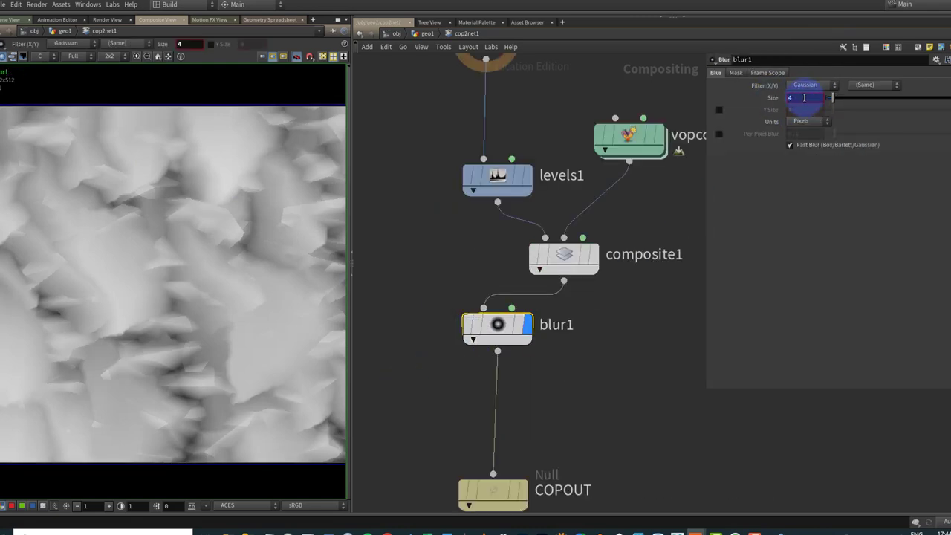
Step: Bypass blur1, shift composite1 closer under levels1 and display the COPOUT image
left_click(468, 324)
left_click_drag(563, 259, 517, 262)
left_click(523, 490)
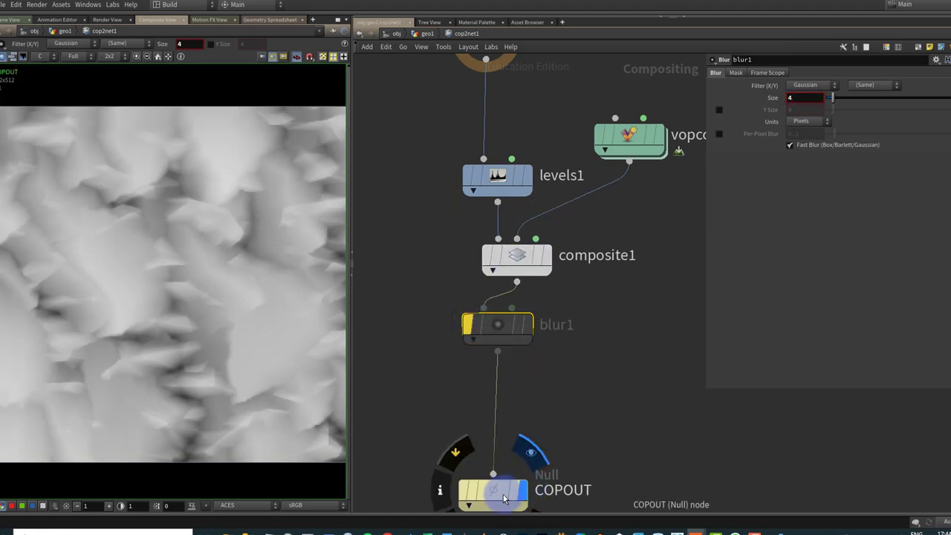
Step: Show the geo1 terrain in the Scene View and examine it in perspective and from the top
left_click(17, 26)
mouse_move(237, 320)
left_mouse_down()
mouse_move(244, 324)
mouse_move(212, 292)
mouse_move(235, 319)
left_mouse_up()
left_click_drag(237, 319, 209, 260)
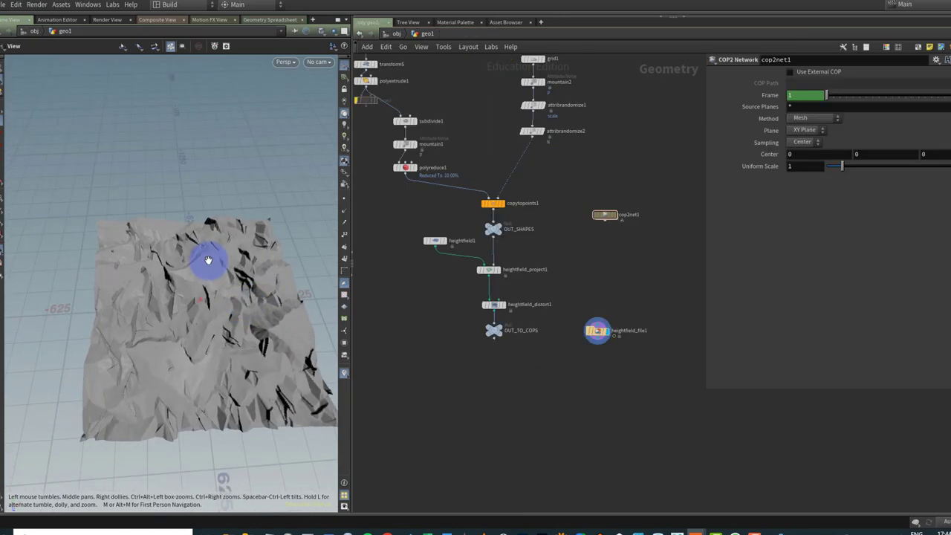
key("space+2")
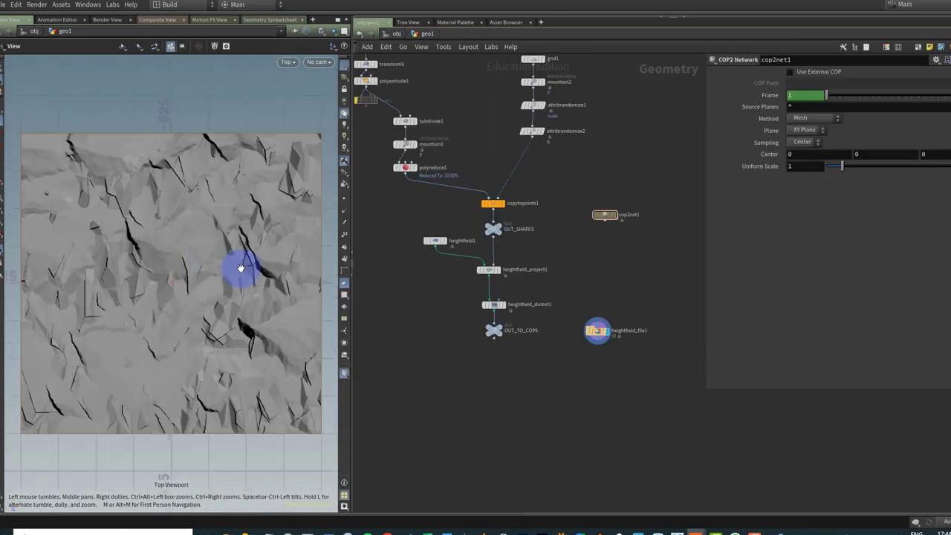
scroll(550, 291, "up", 4)
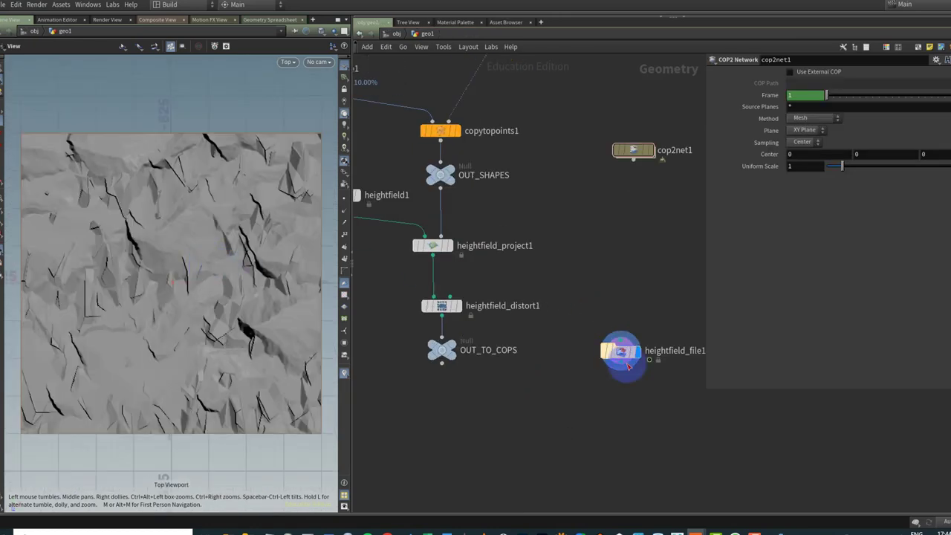
scroll(196, 274, "up", 2)
scroll(196, 274, "down", 2)
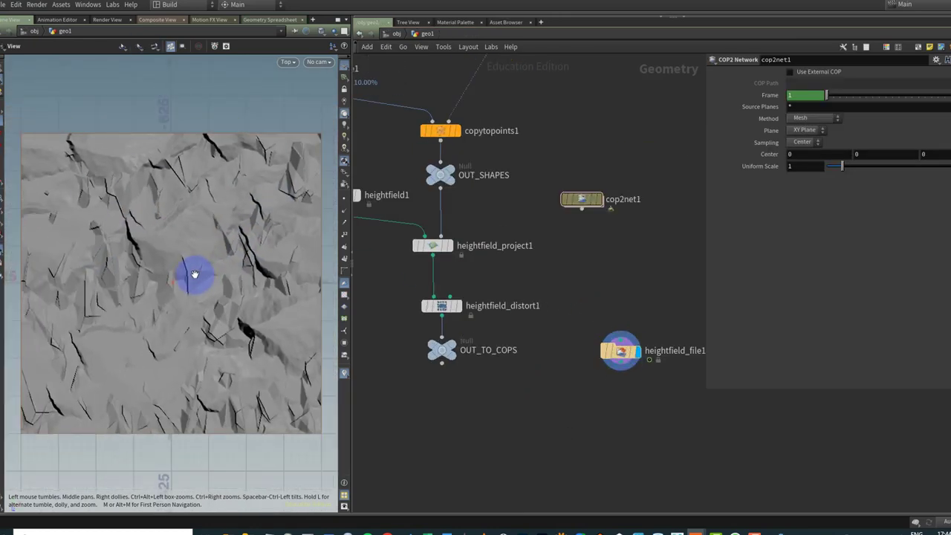
Step: Enter cop2net1 and toggle composite1's bypass repeatedly to compare the terrain with and without the crackle
double_click(585, 207)
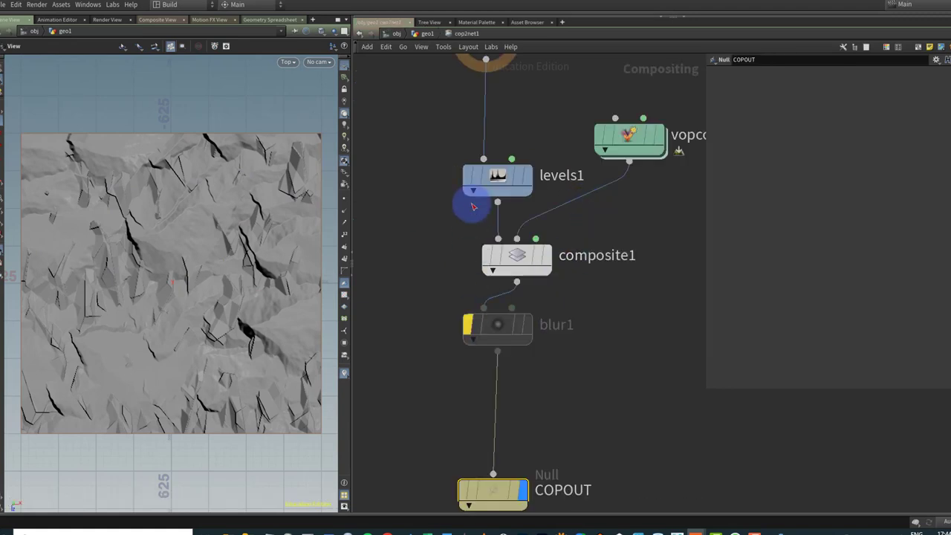
left_click(488, 256)
left_click(488, 256)
left_click(488, 256)
left_click(488, 256)
left_click(488, 256)
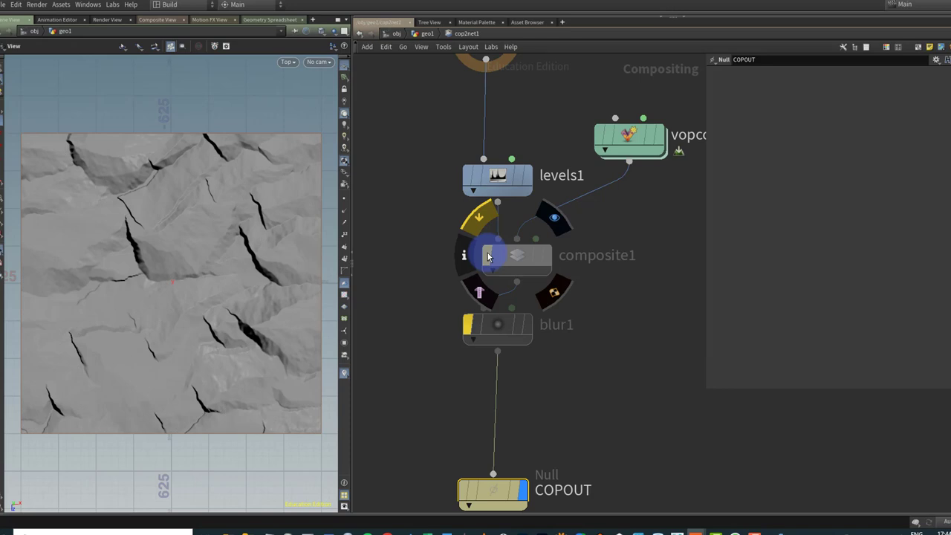
left_click(488, 256)
left_click(478, 263)
left_click(478, 263)
left_click(492, 255)
left_click(493, 255)
Step: Try the Minimum, Screen, Subtract and Multiply operations on composite1 to compare their effect on the terrain
left_click(510, 257)
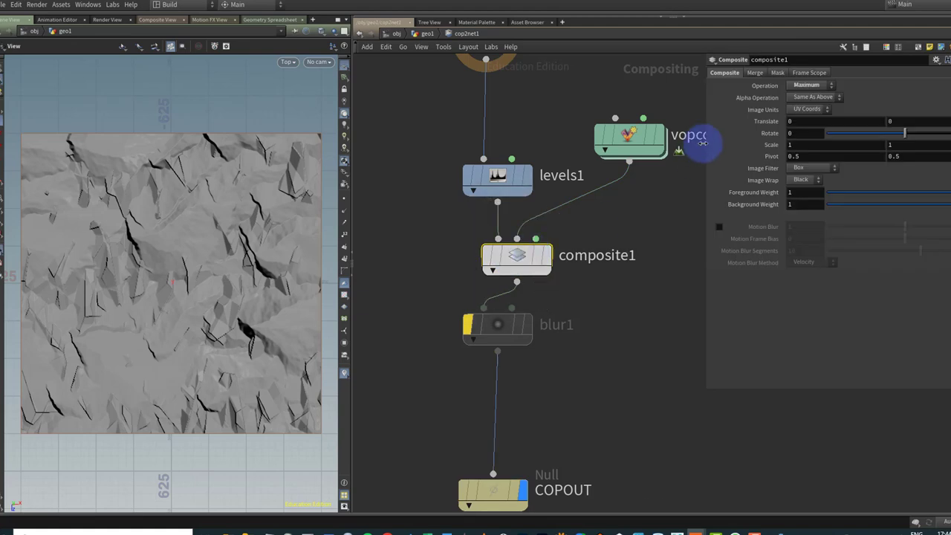
left_click(808, 85)
left_click(816, 202)
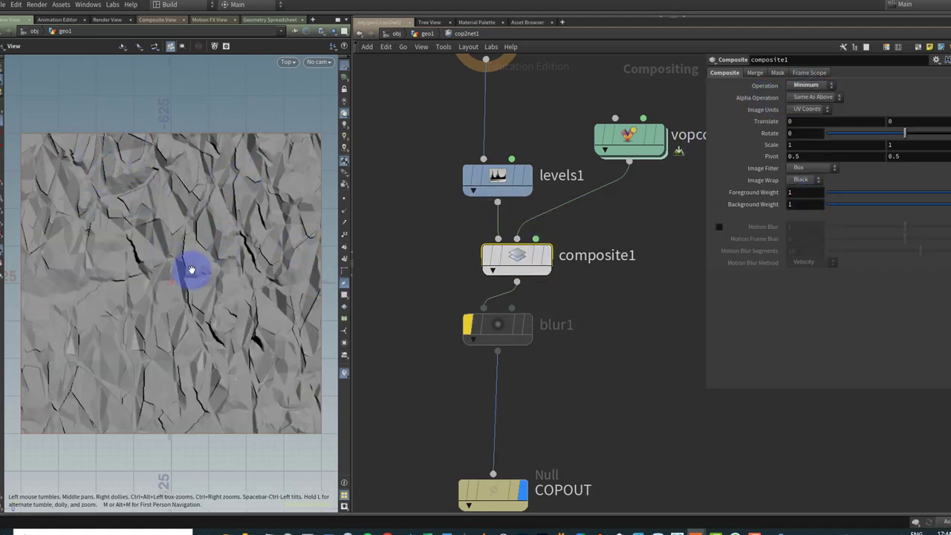
left_click(806, 86)
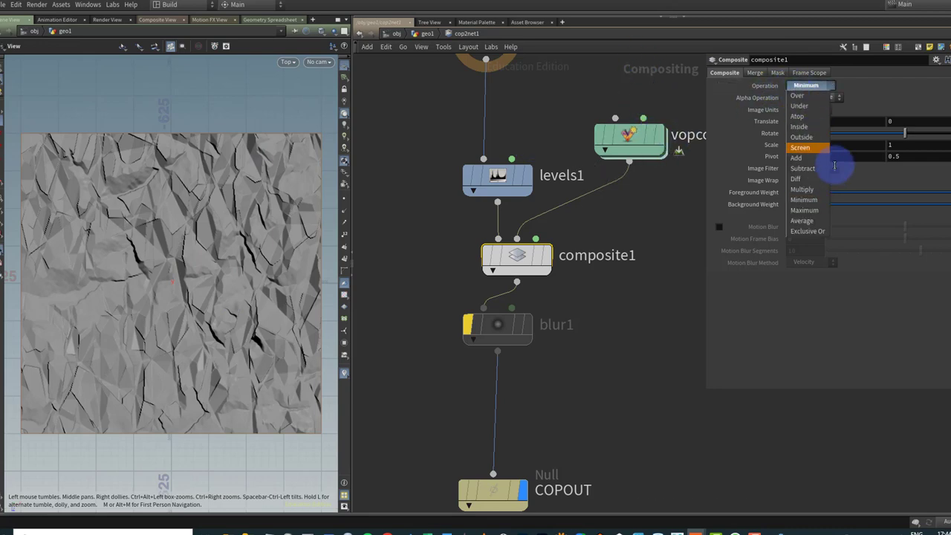
left_click(809, 149)
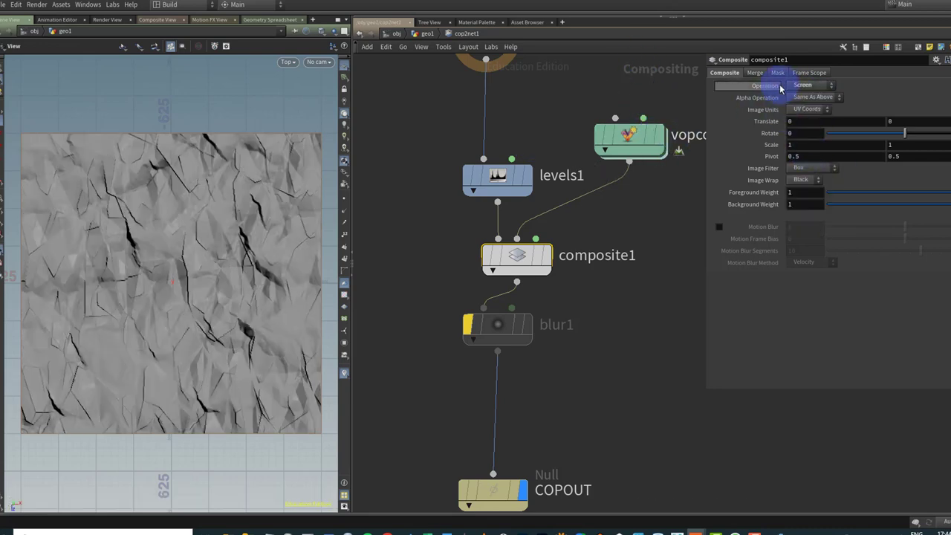
left_click(803, 86)
left_click(810, 168)
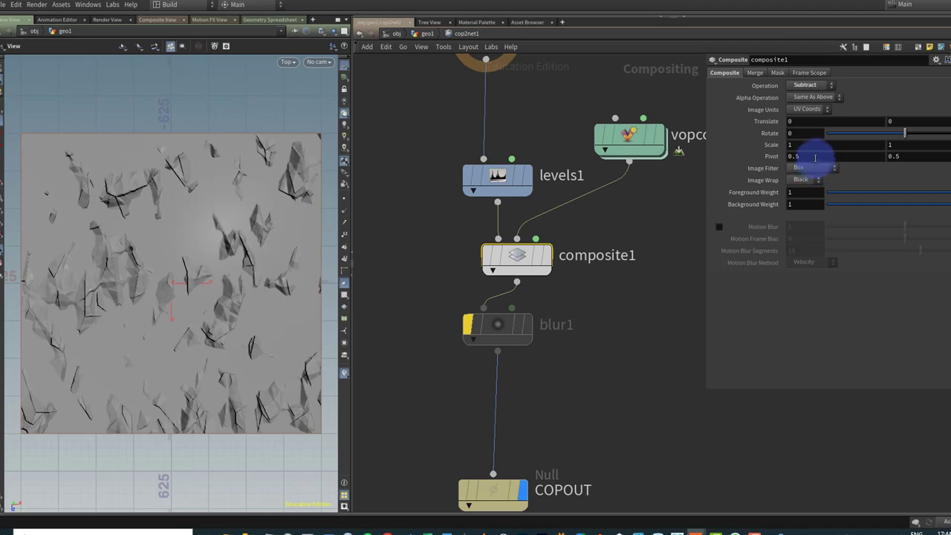
left_click(822, 87)
left_click(815, 191)
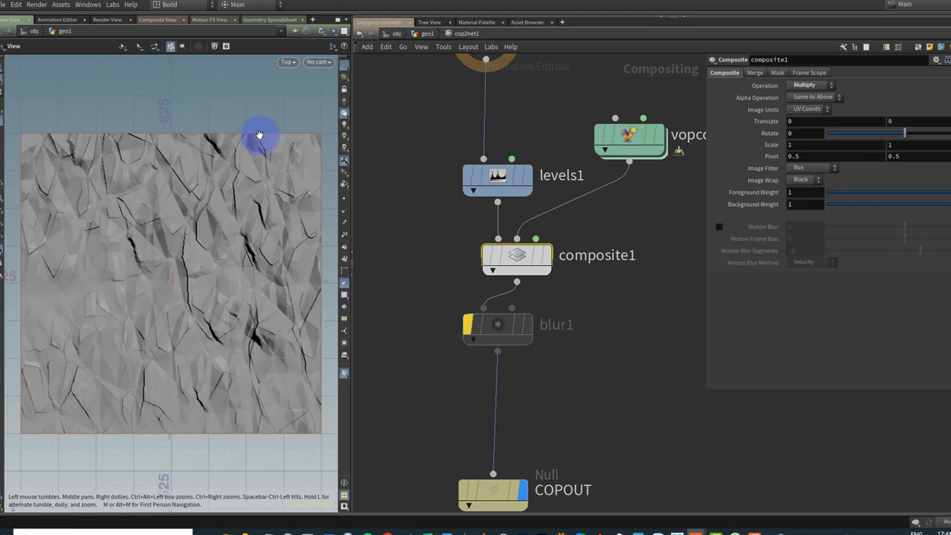
Step: Set composite1's Operation to Minimum and check the resulting terrain
left_click(816, 85)
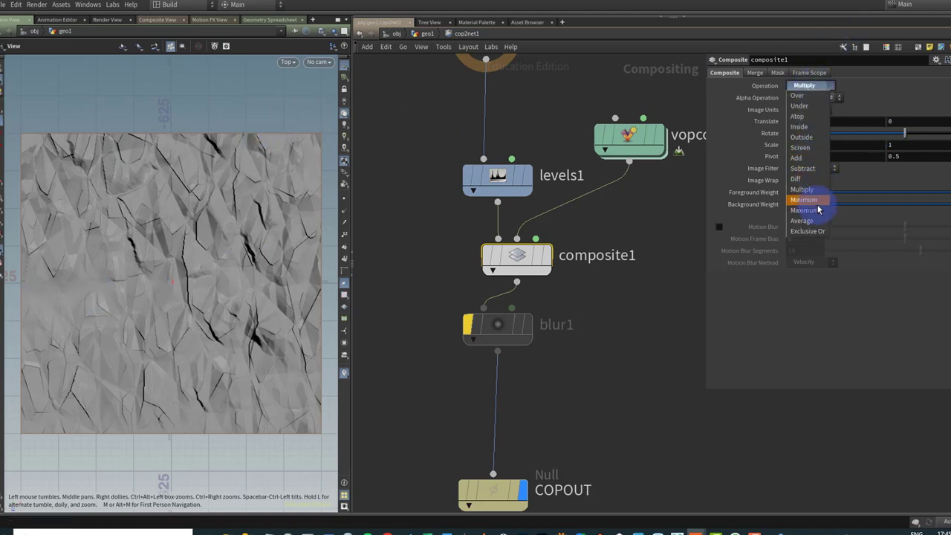
left_click(816, 201)
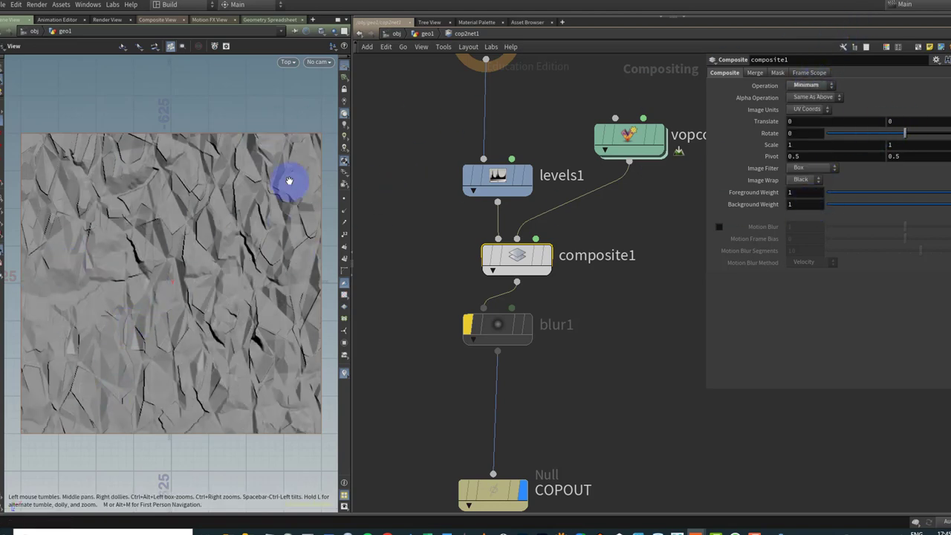
mouse_move(602, 147)
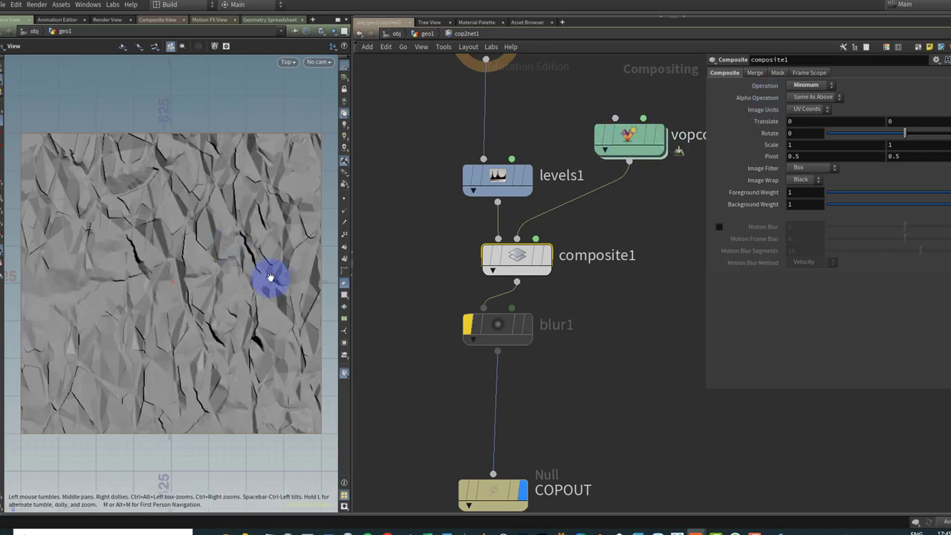
middle_click_drag(710, 310, 650, 284)
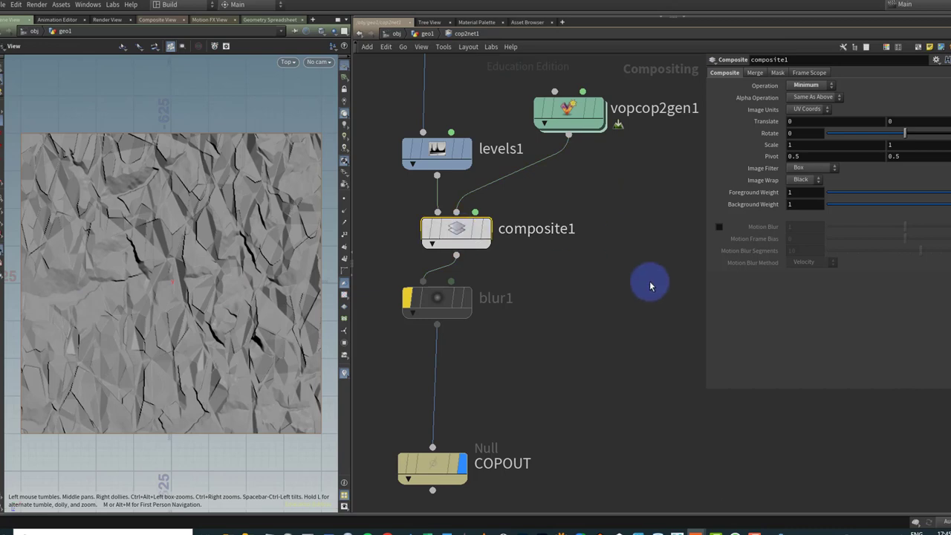
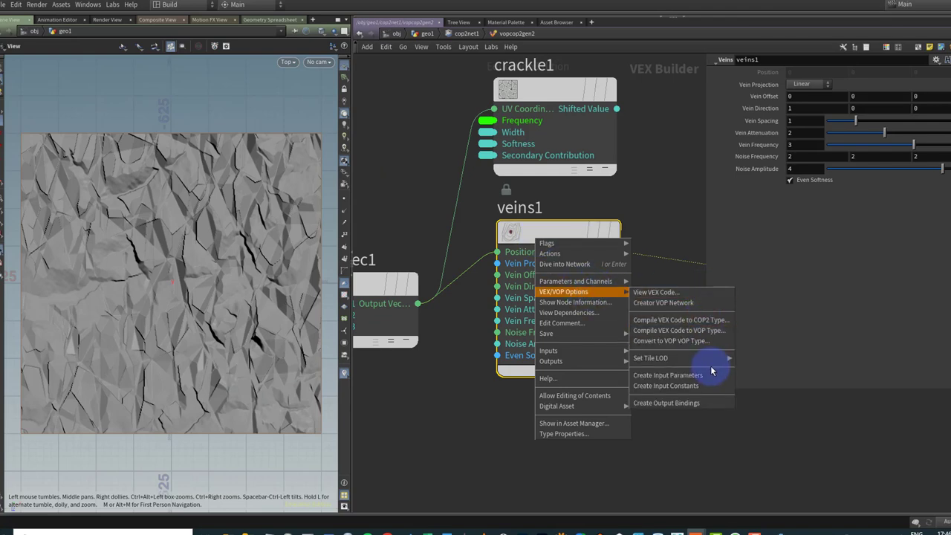
Step: Create input parameters for the veins1 node inside vopcop2gen2 and return to cop2net1
left_click(710, 376)
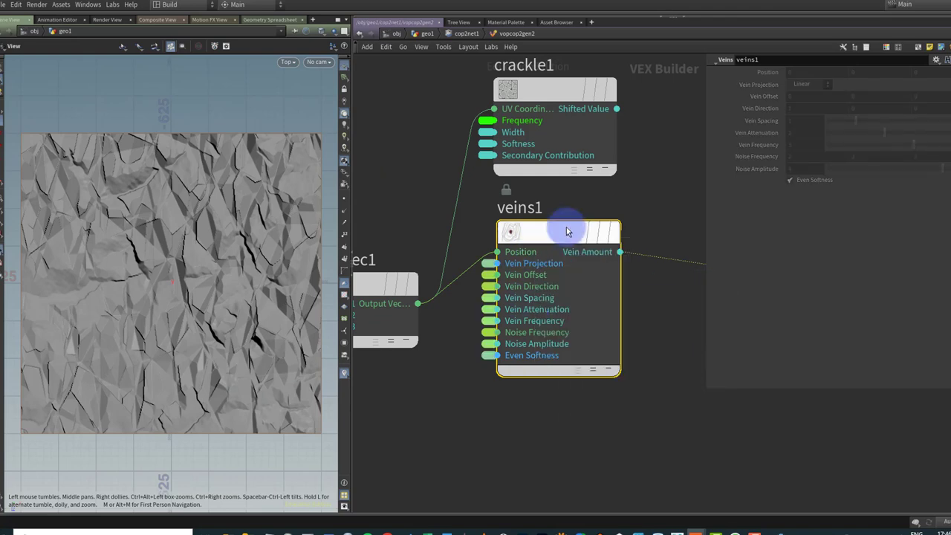
key("u")
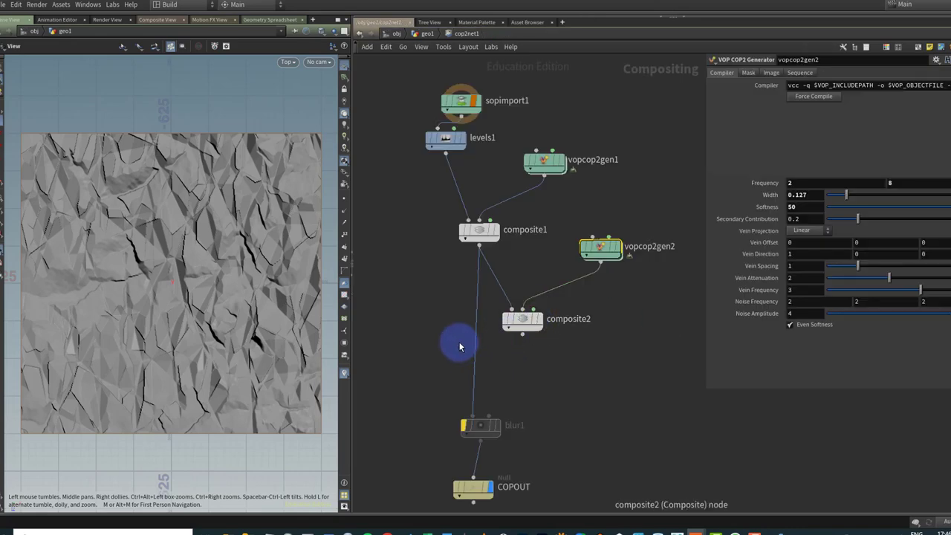
Step: Insert composite2 between composite1 and blur1, display it, and bypass composite1 to inspect only the veins on the terrain
left_click_drag(477, 342, 522, 337)
left_click(540, 319)
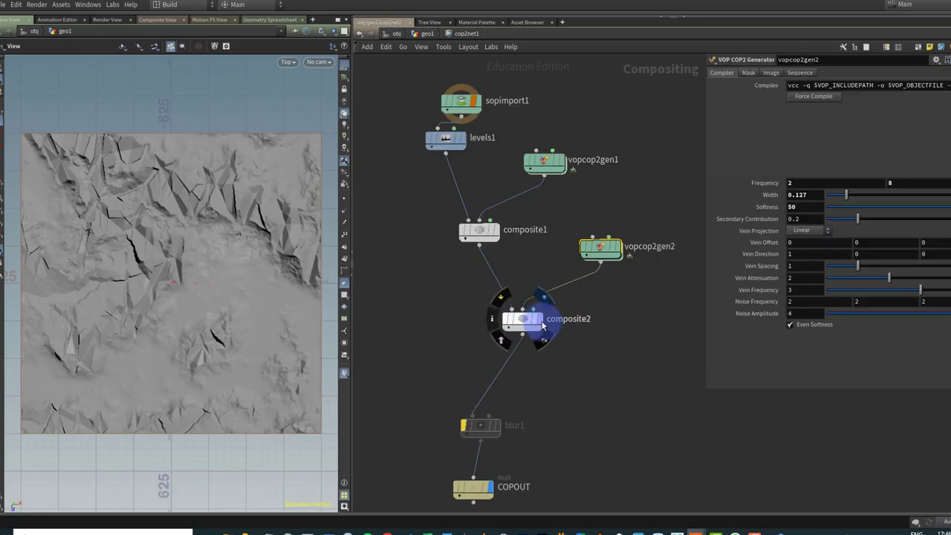
left_click(463, 231)
left_click_drag(555, 160, 555, 168)
scroll(238, 300, "up", 3)
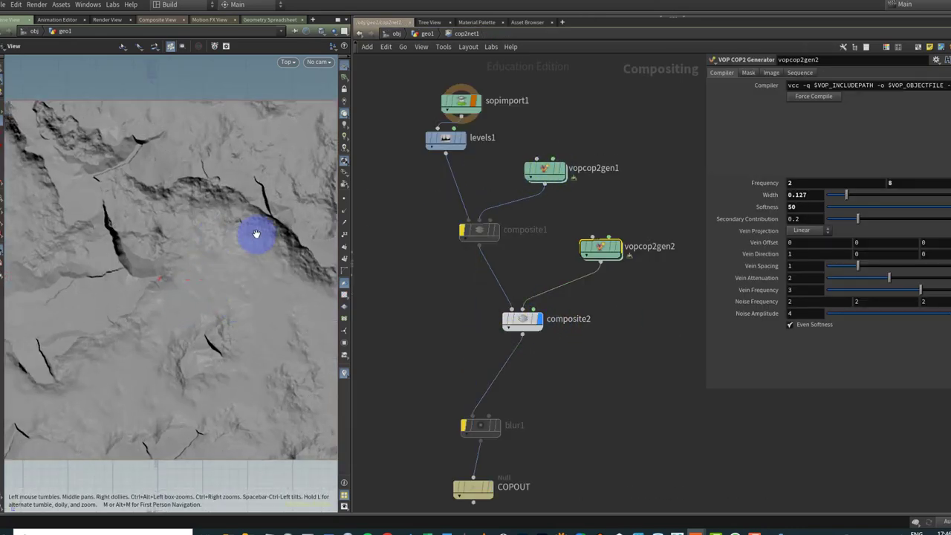
Step: Preview vopcop2gen2 in the composite view and set Vein Spacing to 2.87, Attenuation to 1.18, Direction to 30, 20, 10 and Noise Amplitude to 2.72
left_click(156, 20)
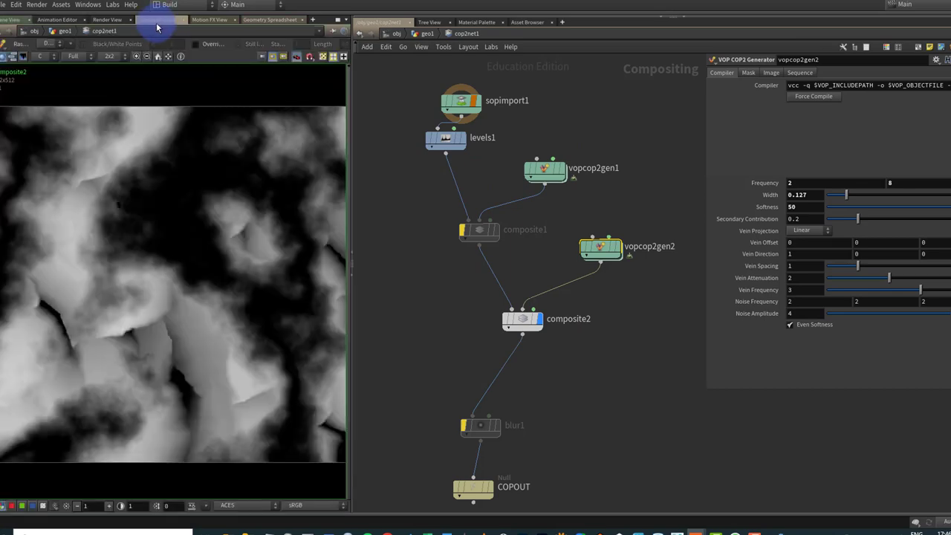
mouse_move(623, 251)
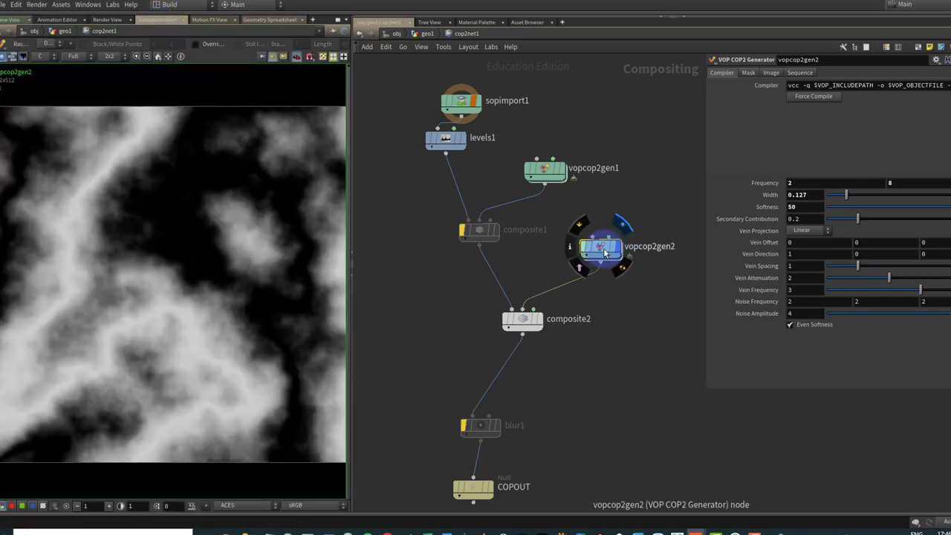
left_click_drag(858, 265, 917, 266)
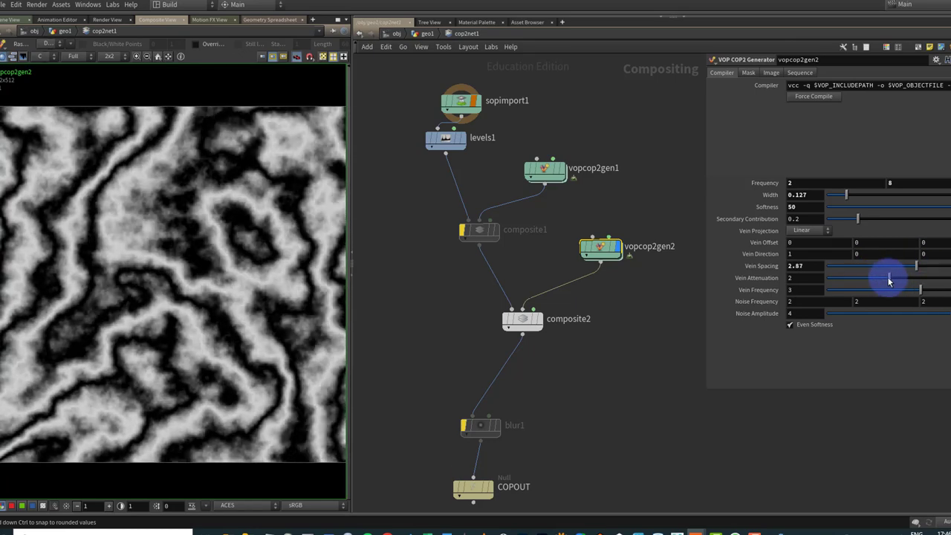
left_click_drag(883, 281, 863, 281)
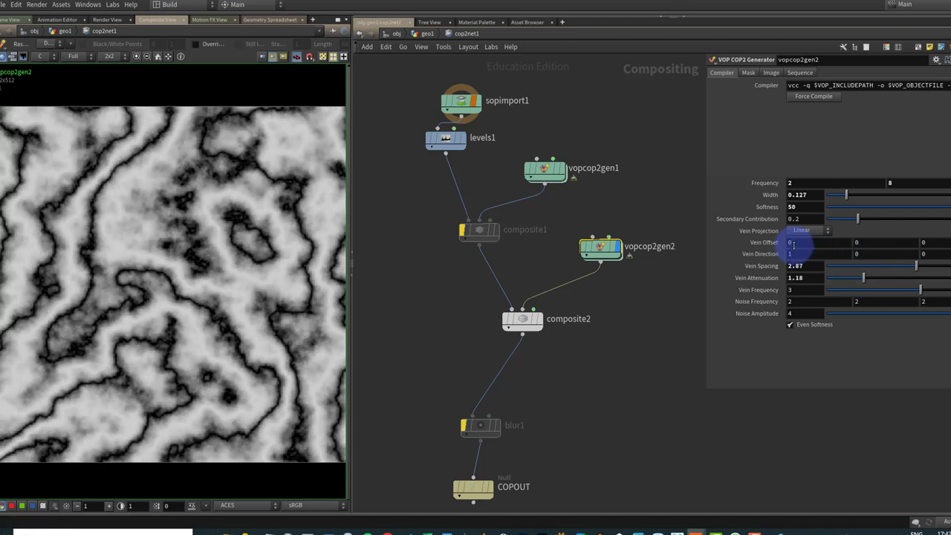
left_click_drag(936, 316, 913, 317)
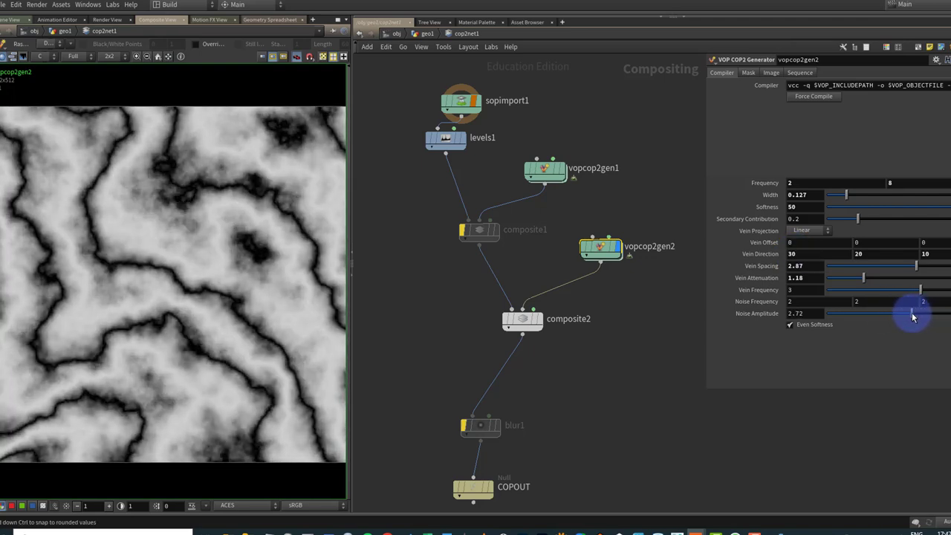
middle_click_drag(752, 301, 769, 302)
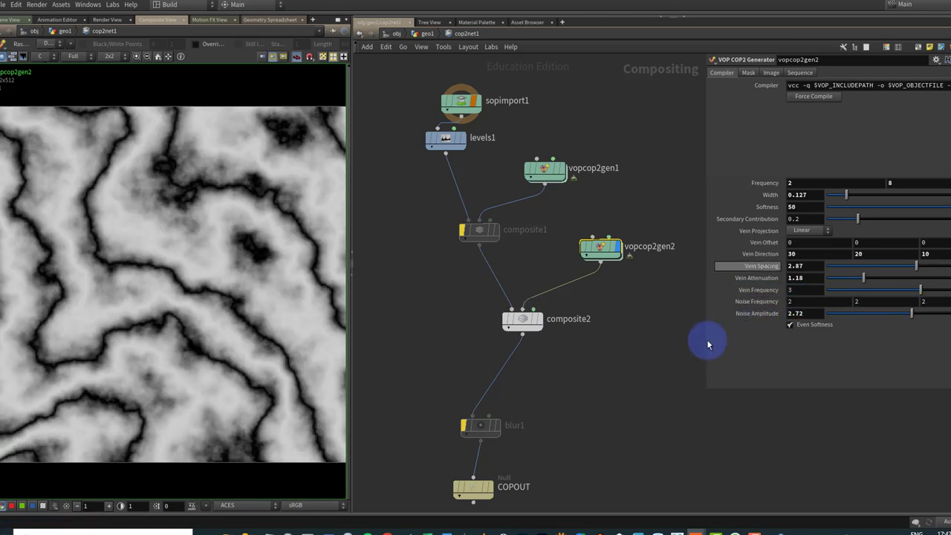
Step: Display composite2 and COPOUT in turn, and check how the adjusted veins shape the terrain in the scene view
mouse_move(545, 319)
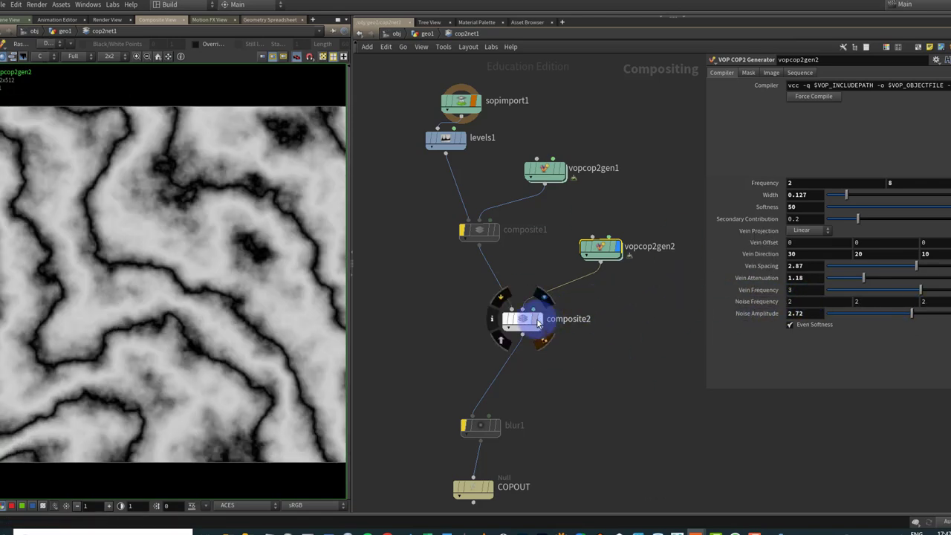
left_click(539, 322)
middle_click_drag(516, 323, 501, 238)
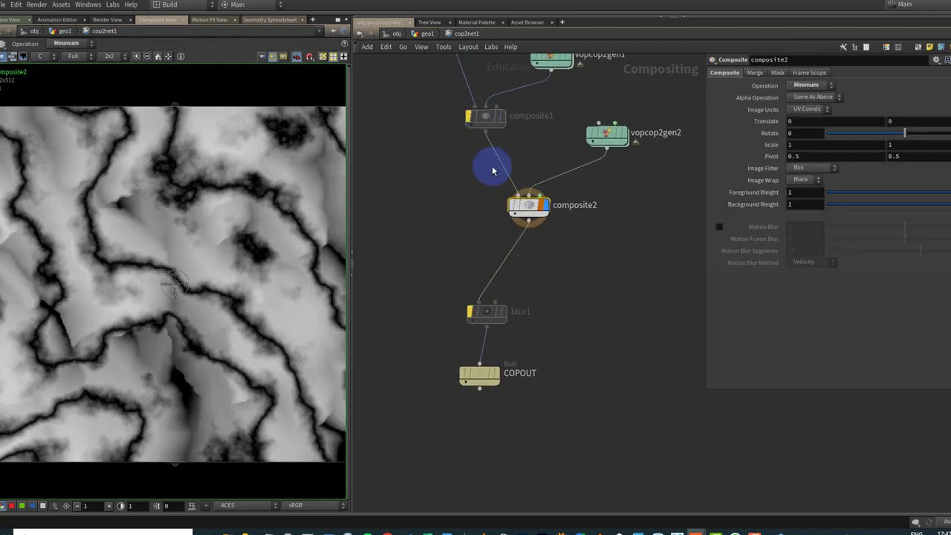
middle_click_drag(492, 165, 495, 199)
left_click(497, 407)
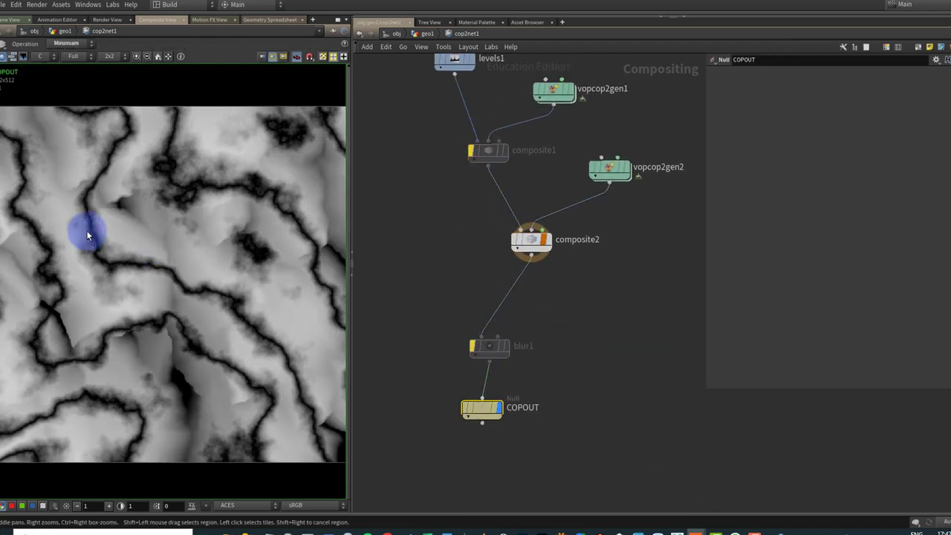
left_click(10, 19)
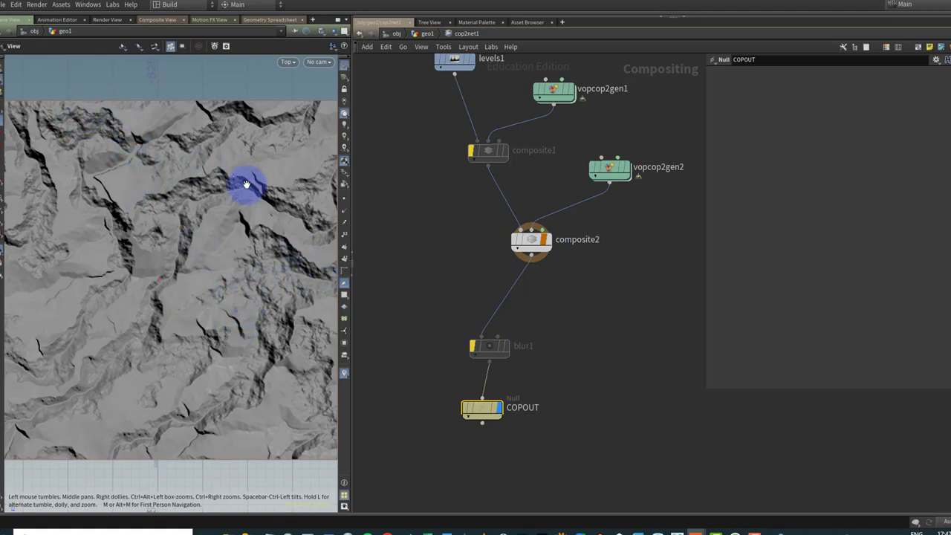
mouse_move(607, 180)
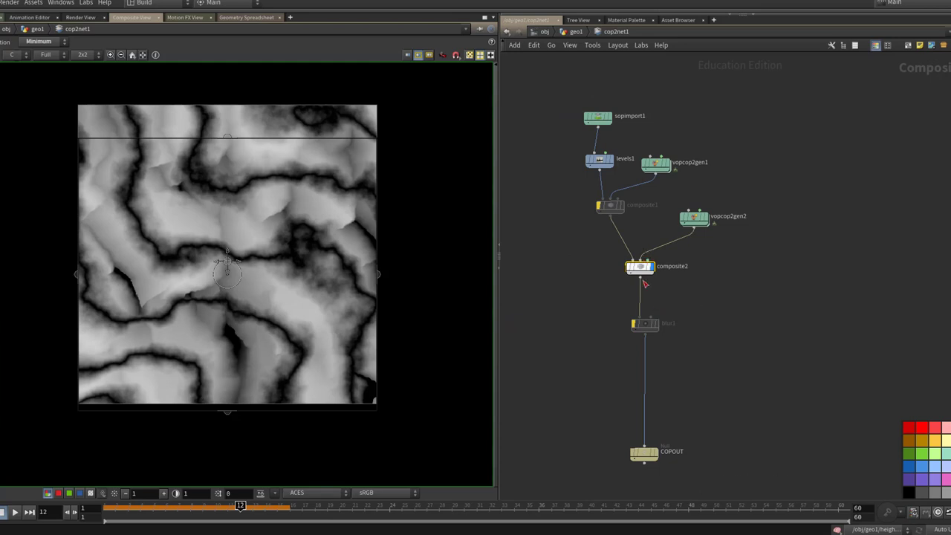
Step: Switch the display flag between COPOUT and composite2, and select blur1 to see how the composite view follows the flag
left_click_drag(648, 321, 647, 329)
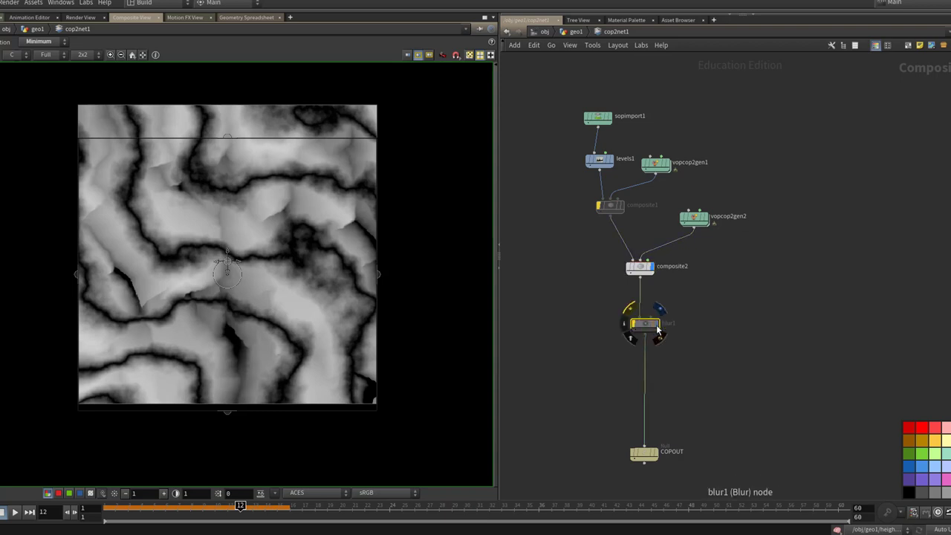
left_click(654, 455)
left_click(646, 327)
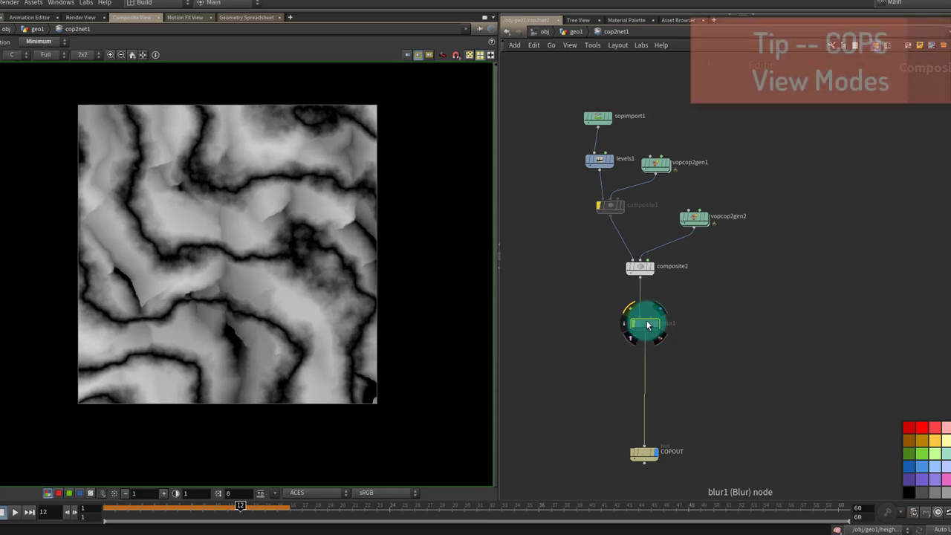
left_click(644, 265)
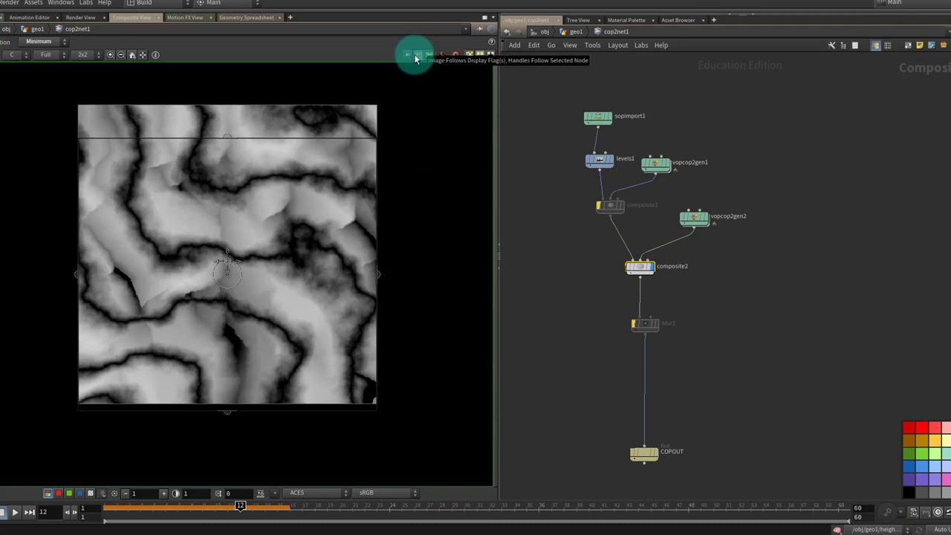
Step: Show the node parameters in cop2net1 and select vopcop2gen2 and blur1 in turn while composite2 stays displayed
middle_click_drag(590, 244, 528, 257)
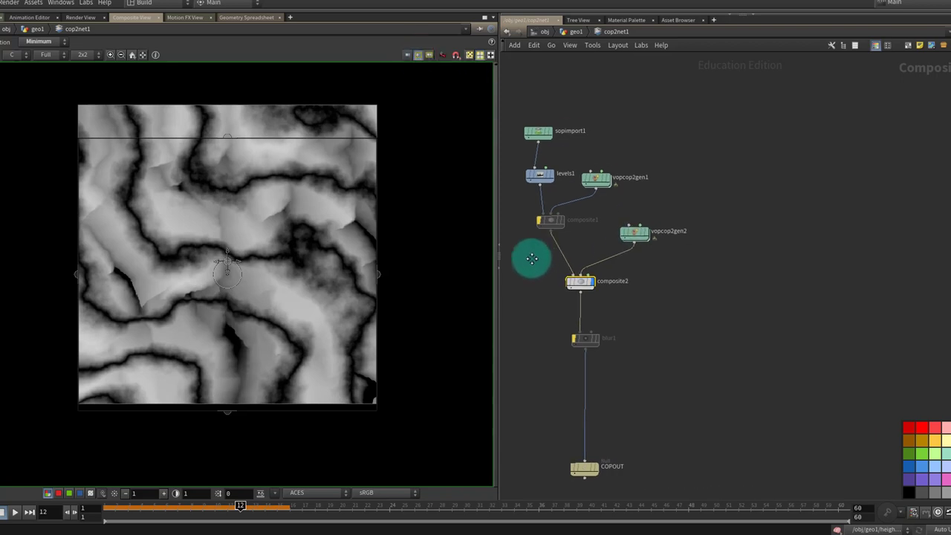
key("p")
left_click(633, 235)
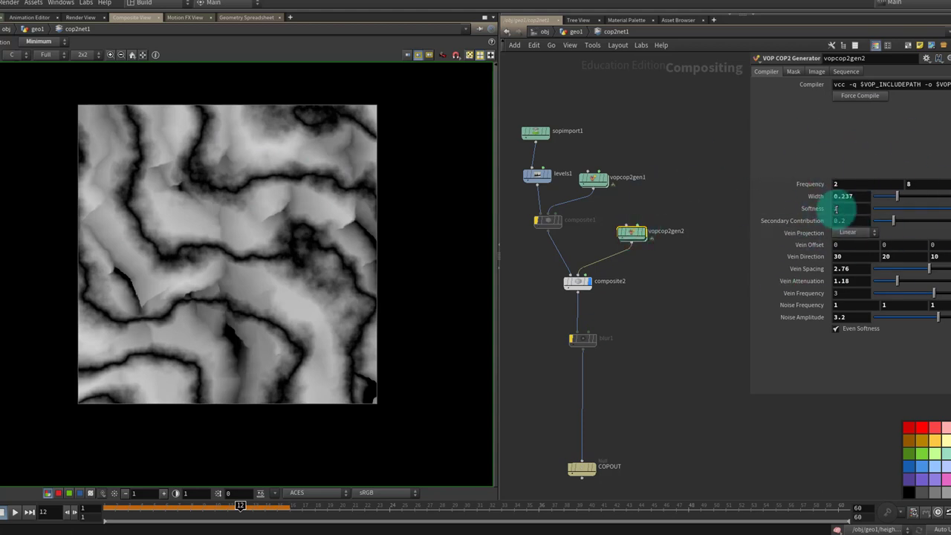
left_click(354, 273)
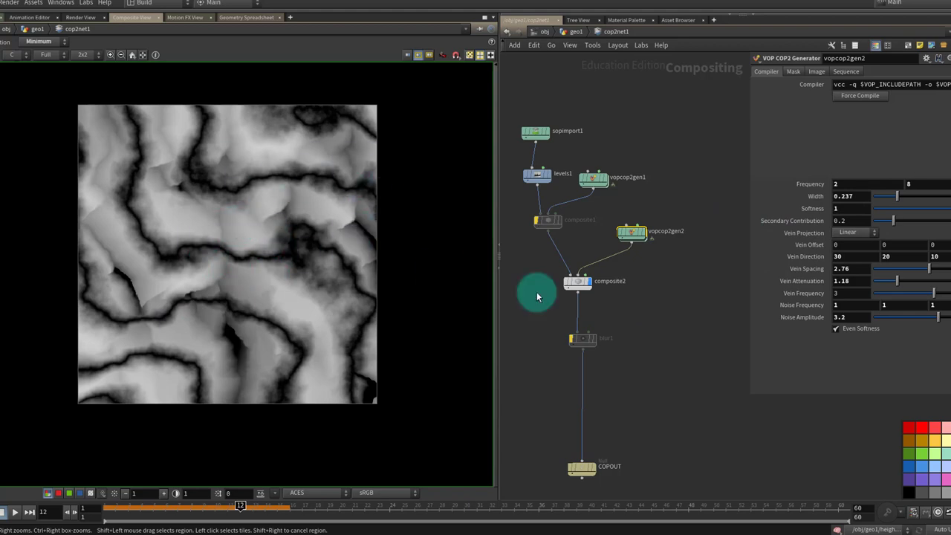
left_click(585, 342)
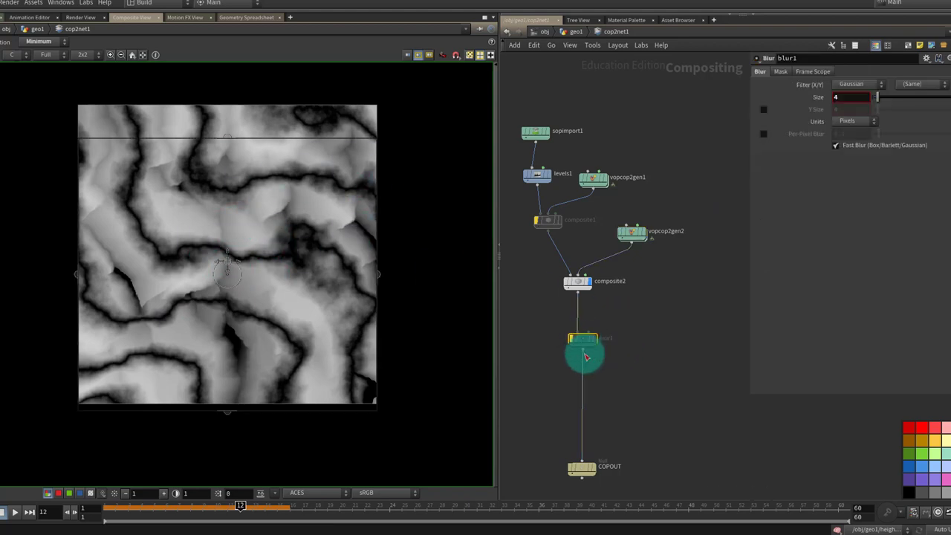
left_click(178, 187)
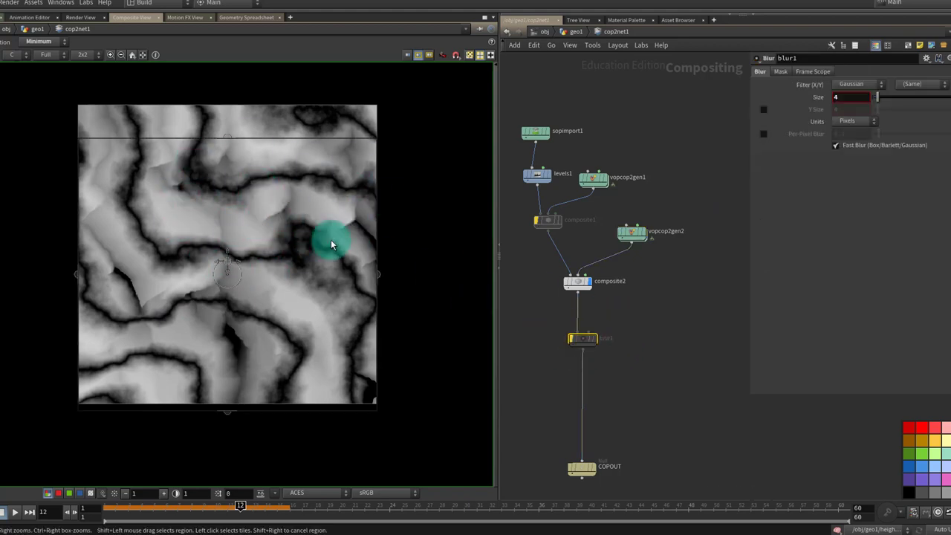
Step: Make the composite view image follow the selected node, and preview composite2, blur1, both VOP generators, sopimport1, levels1 and composite1 in turn
left_click(430, 58)
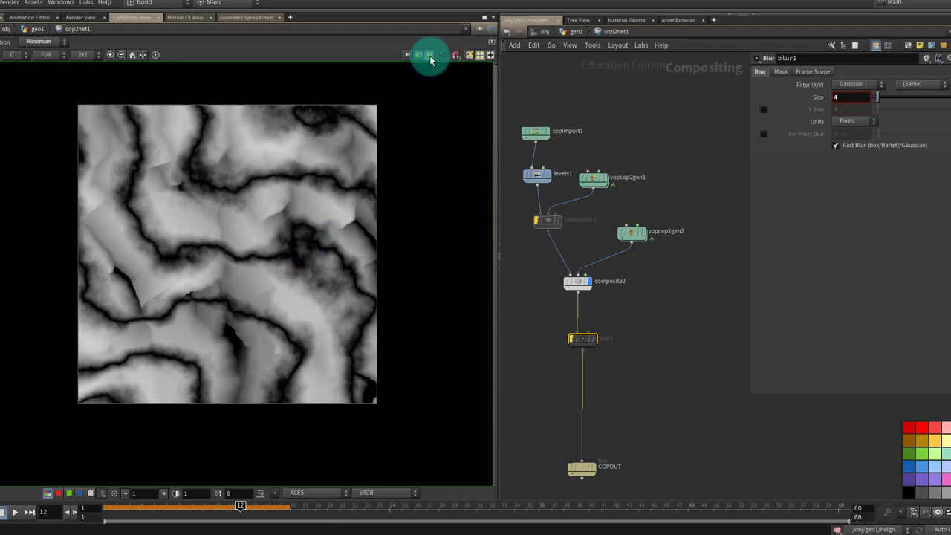
left_click(581, 284)
left_click(582, 343)
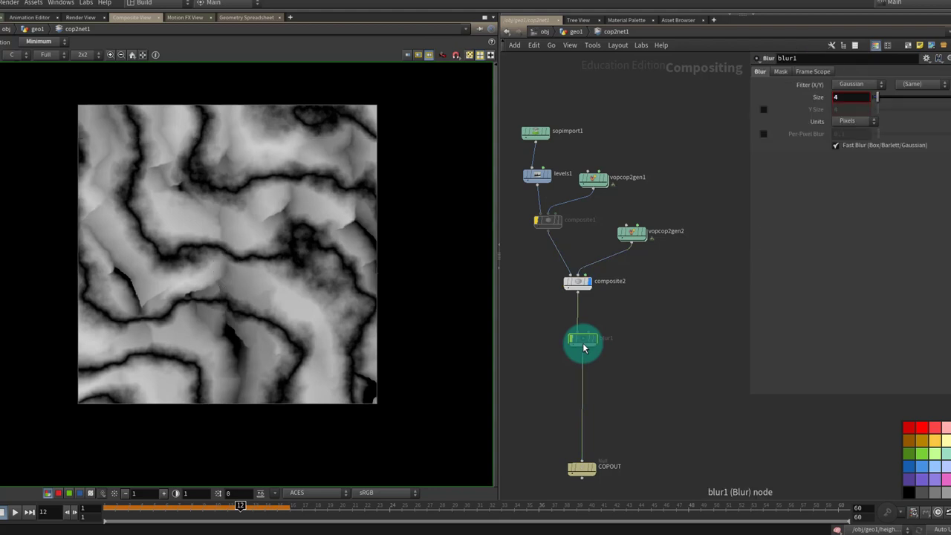
left_click(632, 235)
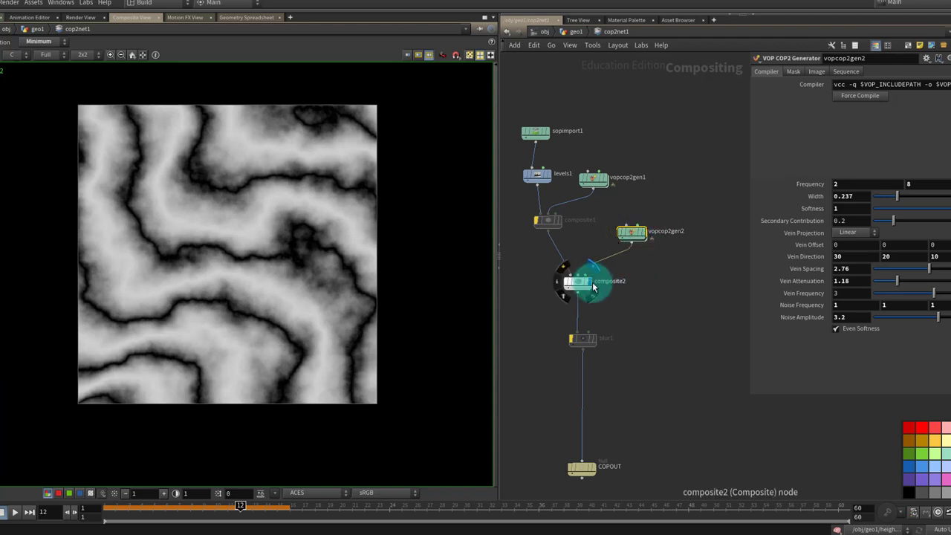
left_click(594, 178)
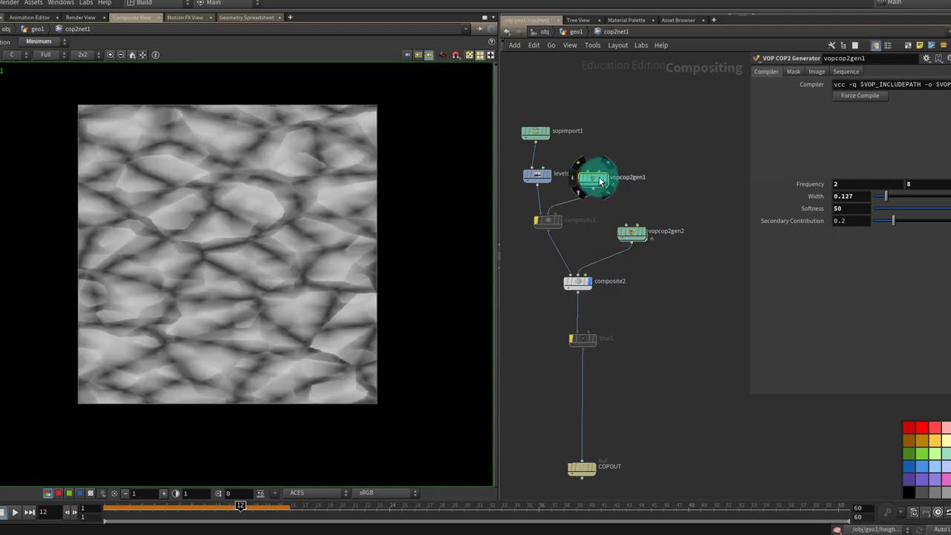
left_click(532, 135)
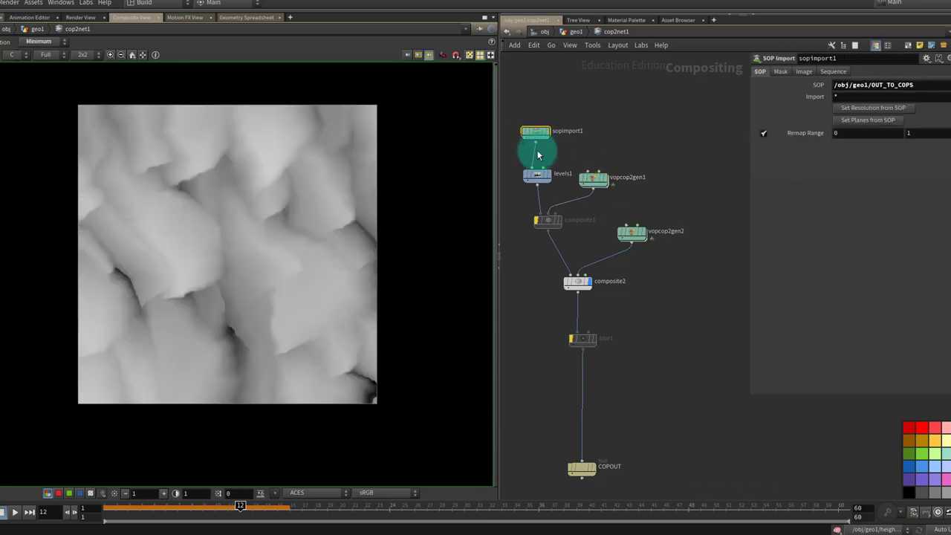
left_click(538, 174)
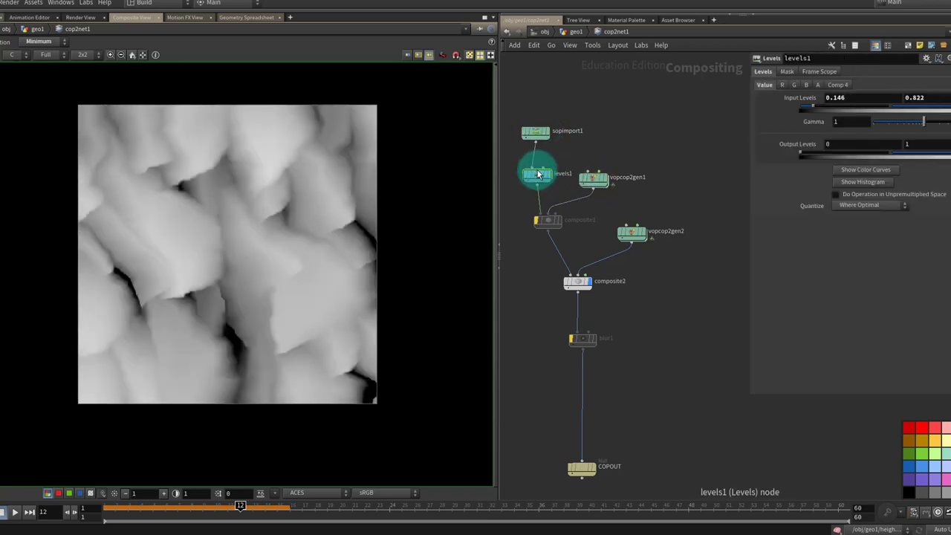
left_click(550, 225)
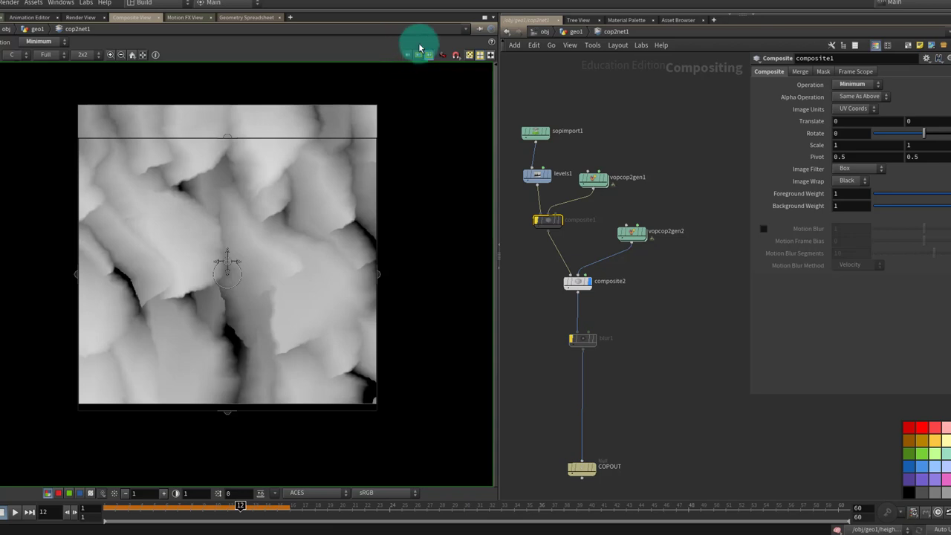
Step: Make the composite view image follow the display flags again, and show blur1 and composite2 side by side
left_click(418, 55)
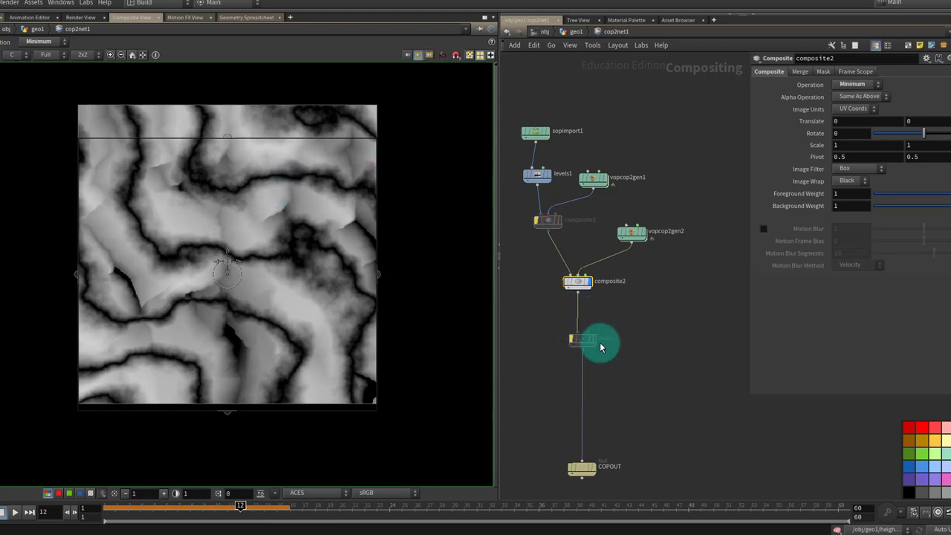
left_click(591, 285, "shift")
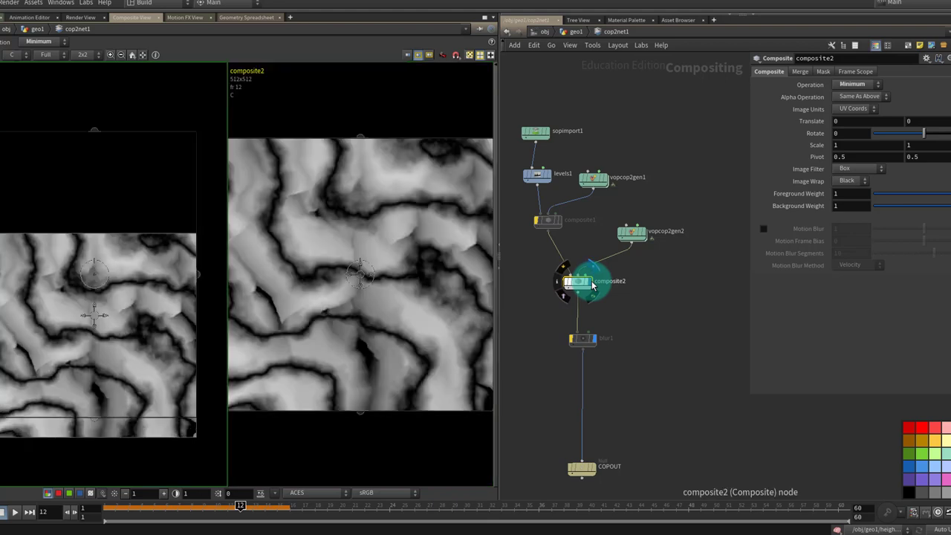
middle_click_drag(172, 294, 171, 241)
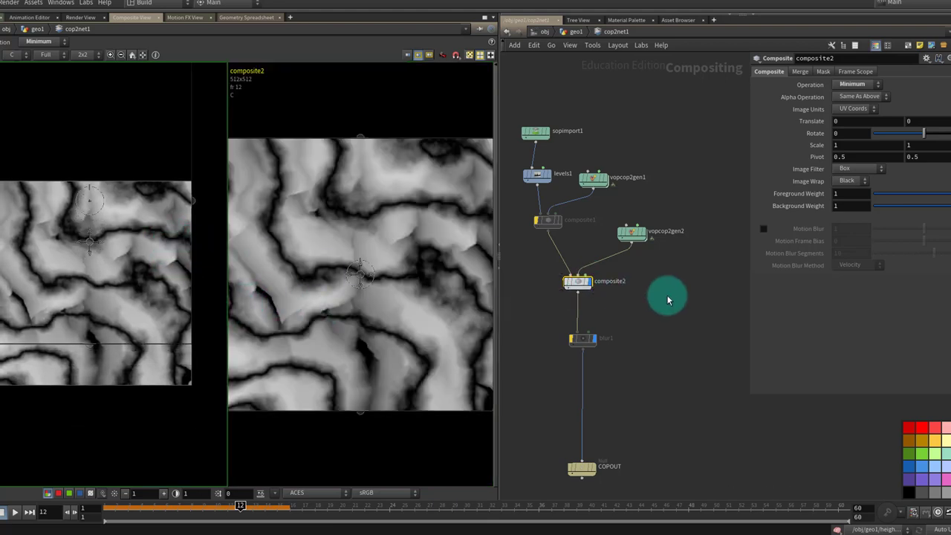
Step: Display composite1 and composite2 side by side in the composite view, and compare the two images at matching zoom
left_click(556, 221)
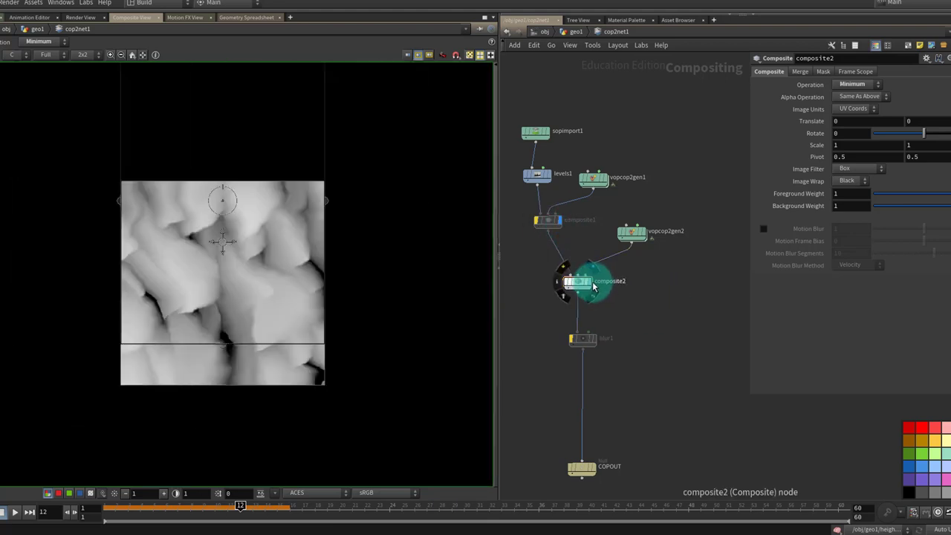
left_click(590, 283, "shift")
scroll(122, 254, "down", 2)
scroll(122, 253, "up", 3)
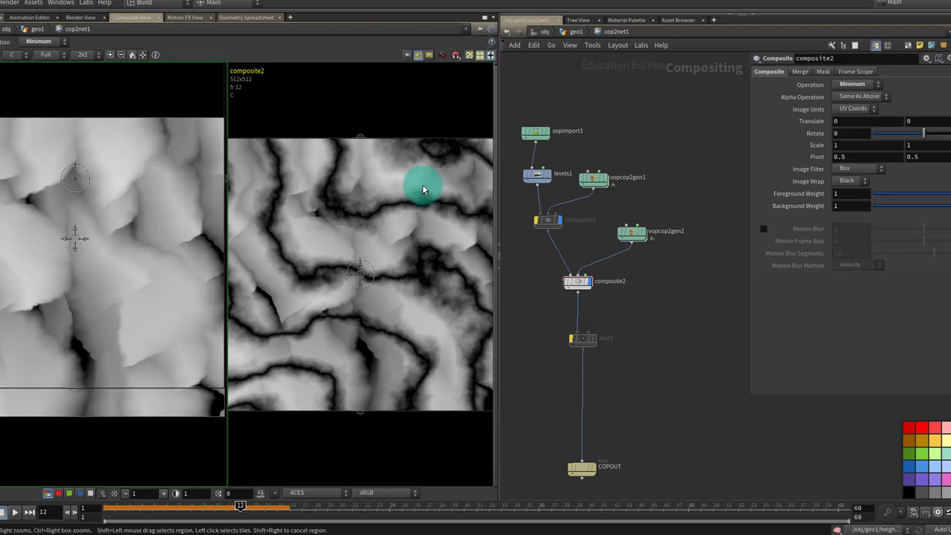
scroll(420, 206, "down", 2)
scroll(417, 209, "up", 2)
scroll(417, 210, "down", 5)
scroll(416, 212, "up", 4)
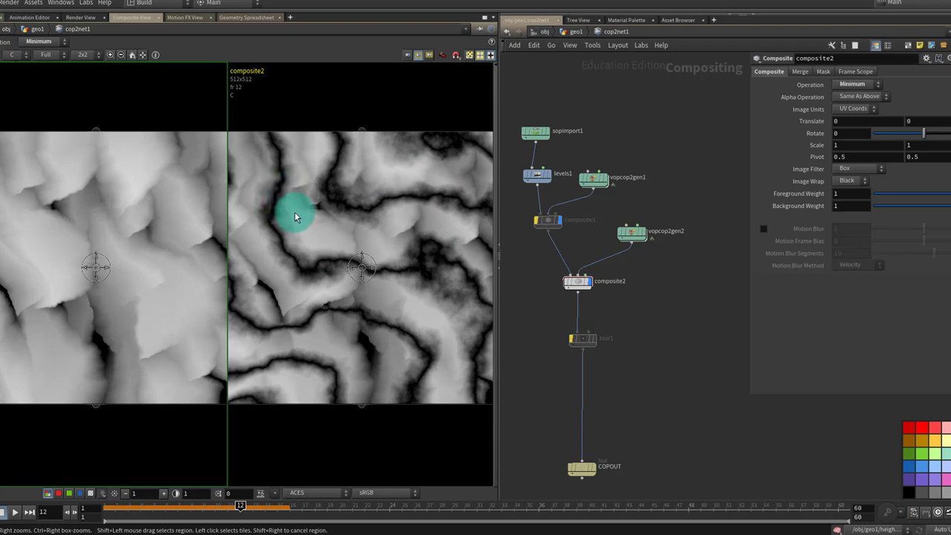
scroll(416, 174, "down", 1)
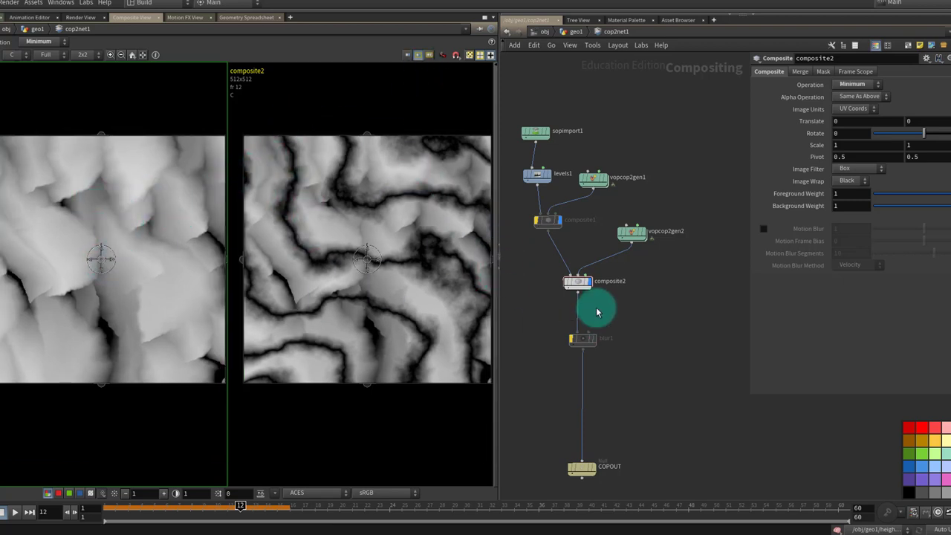
left_click(488, 58)
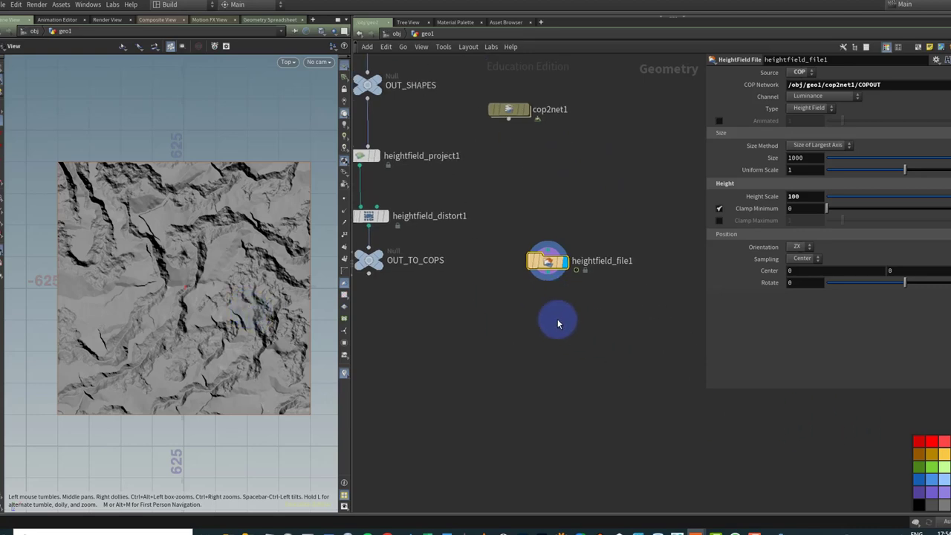
Step: Add a Convert HeightField node below heightfield_file1, wire it in and display the converted terrain
key("Tab")
type("convert")
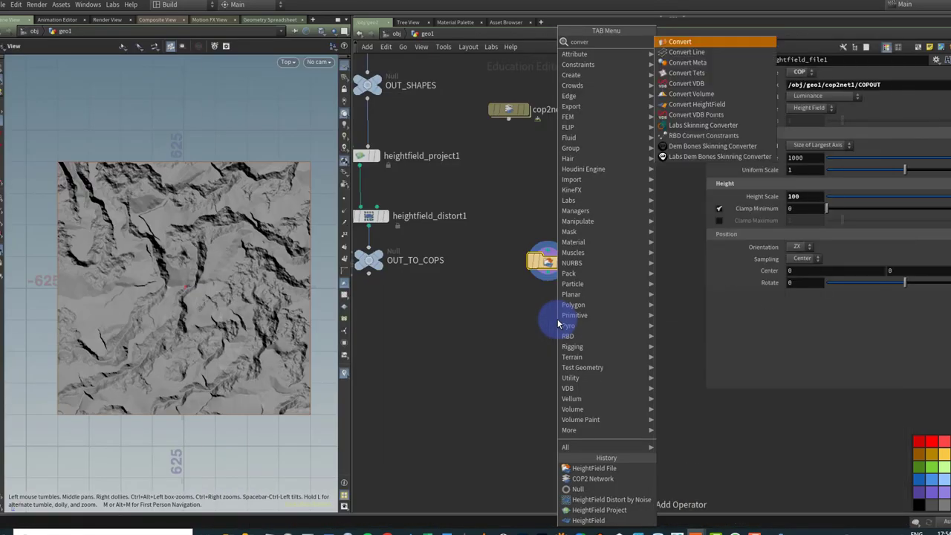
key("Down")
key("Down")
key("Down")
key("Down")
key("Down")
key("Down")
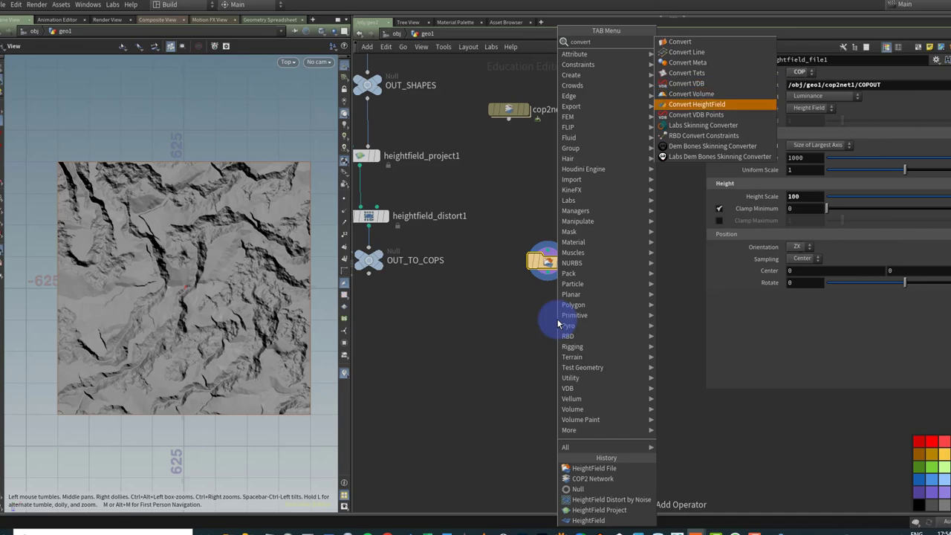
key("Return")
left_click(558, 323)
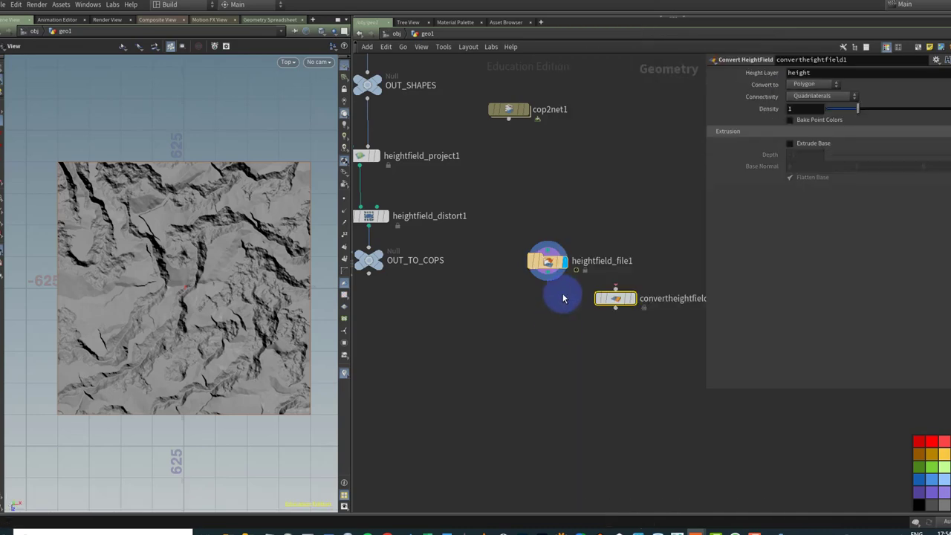
left_click_drag(575, 270, 546, 312)
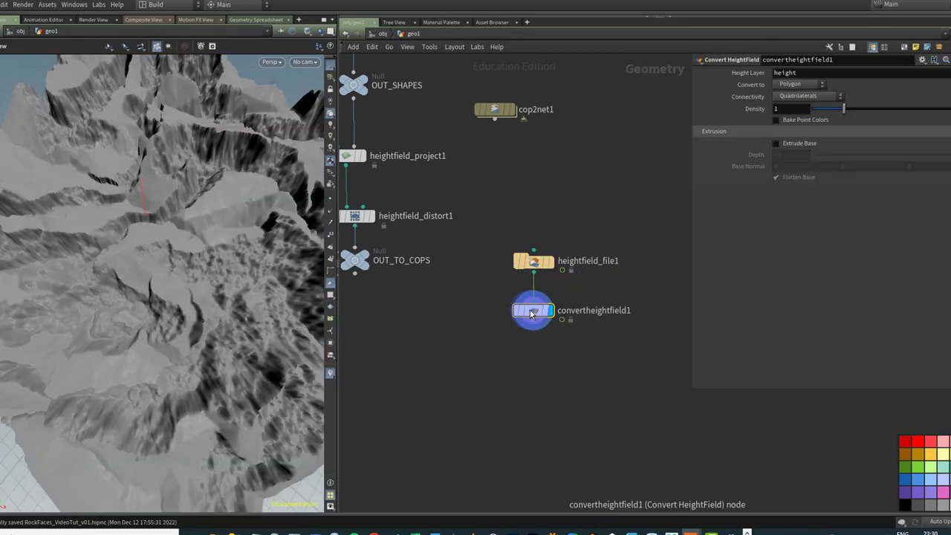
left_click_drag(216, 280, 206, 208)
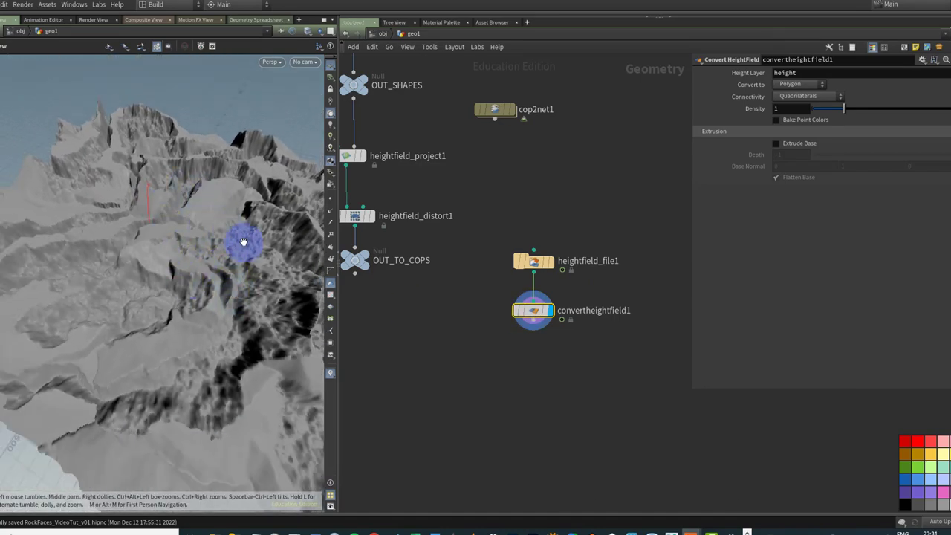
Step: Add a Labs Quick Material node below convertheightfield1 and display its result
middle_click_drag(554, 352, 550, 309)
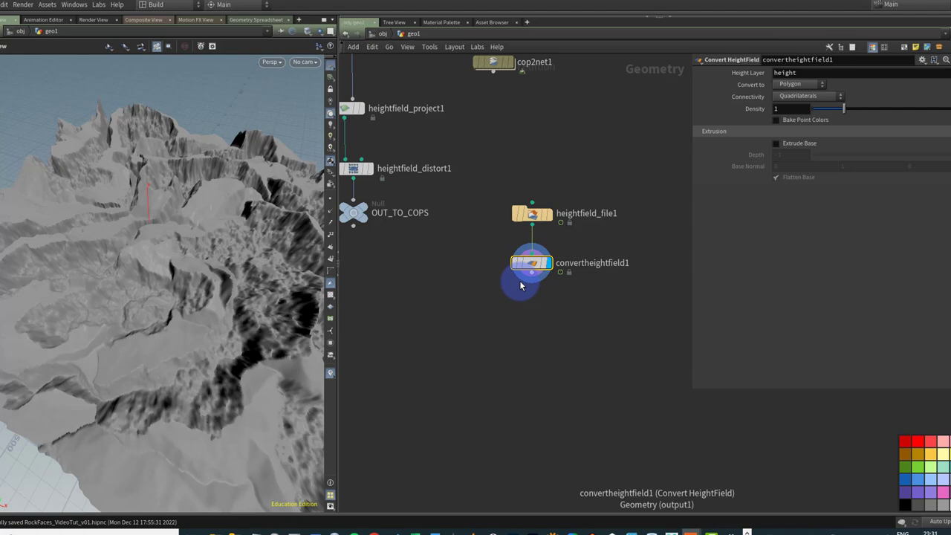
key("Tab")
type("quick")
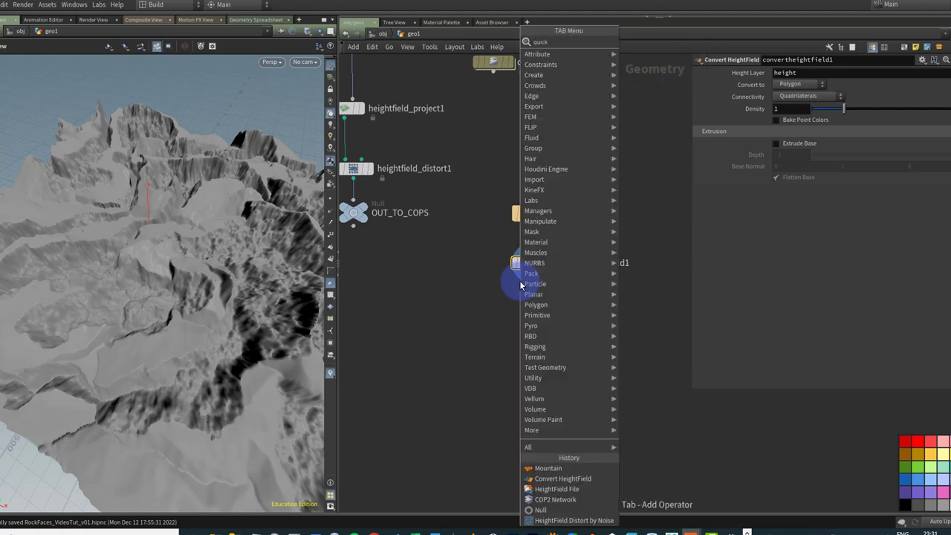
key("Return")
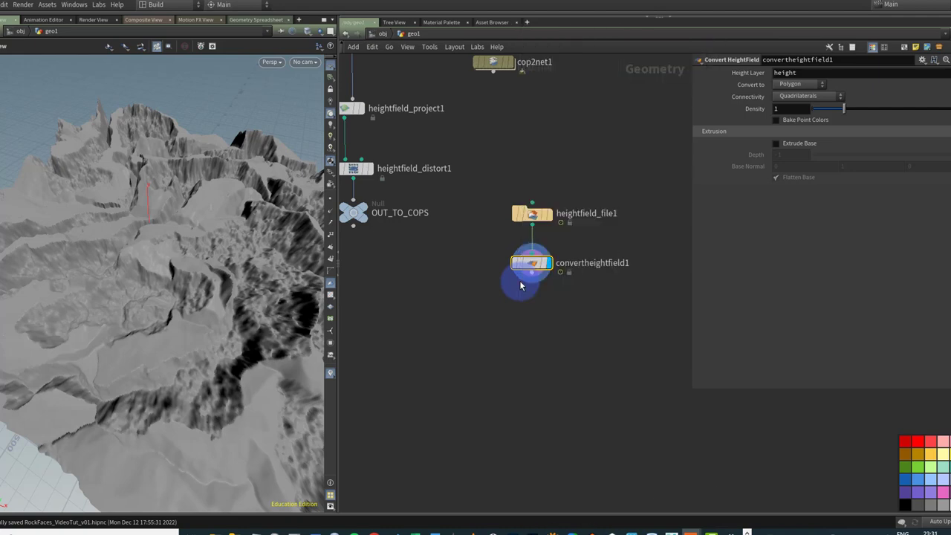
left_click(529, 302)
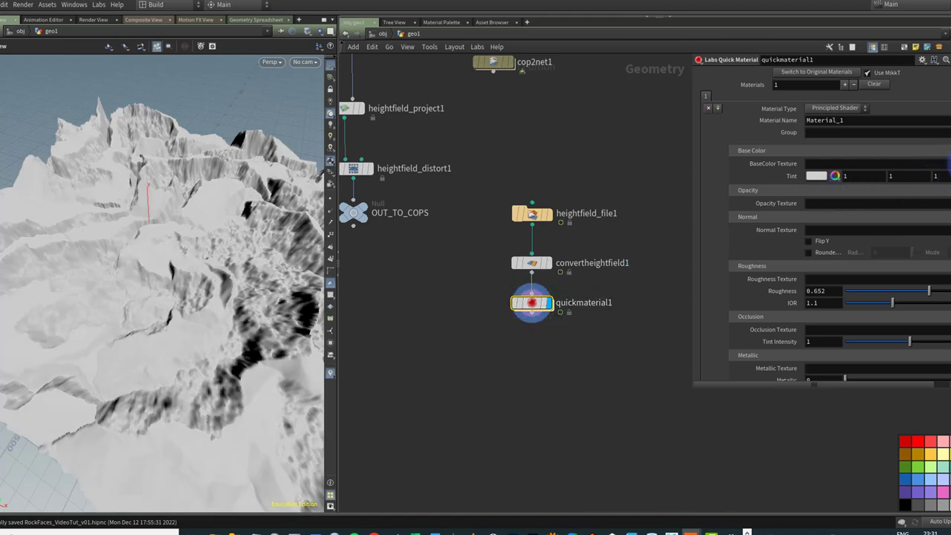
Step: Load the sequences $F.JPG as base color texture and ${F}_norm.JPG as normal texture from $HIP/tex/Cliff_RGB_NML into quickmaterial1
left_click(947, 164)
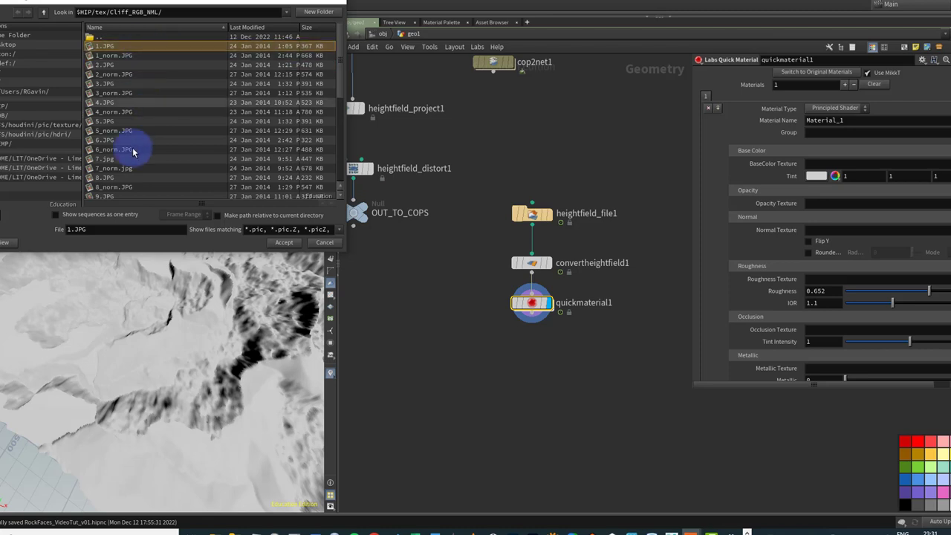
left_click(101, 216)
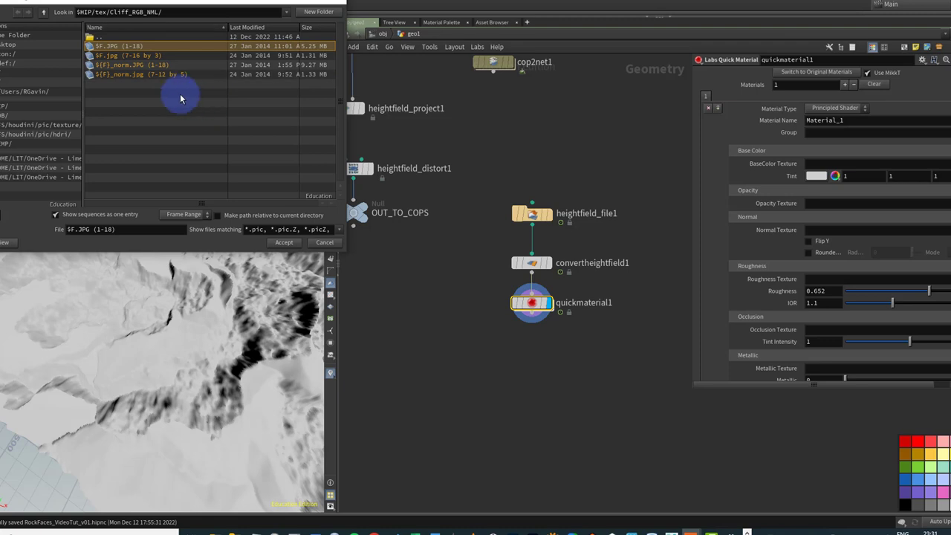
left_click(285, 242)
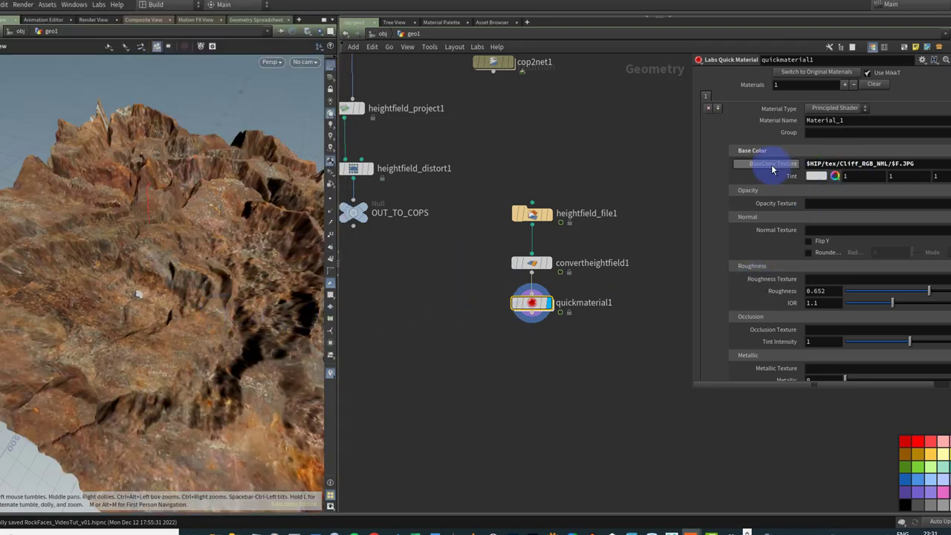
left_click(949, 230)
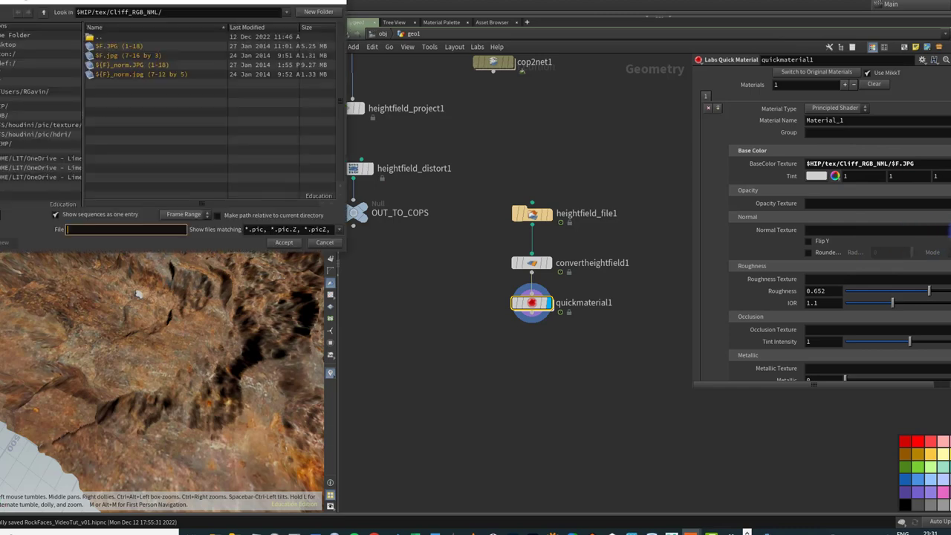
double_click(171, 75)
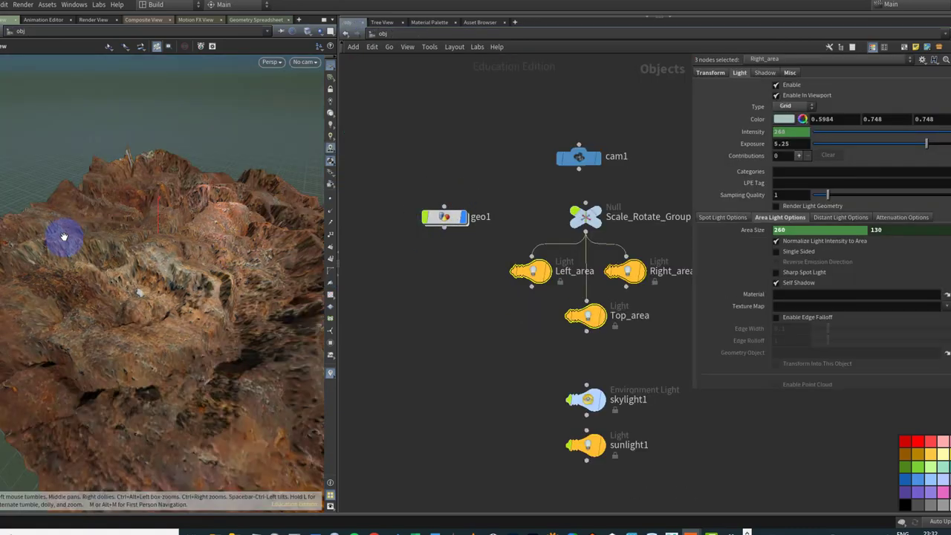
Step: Inspect the textured terrain under the scene lights, then go into geo1 and check quickmaterial1's base color and normal texture paths
left_click_drag(171, 253, 331, 195)
double_click(444, 216)
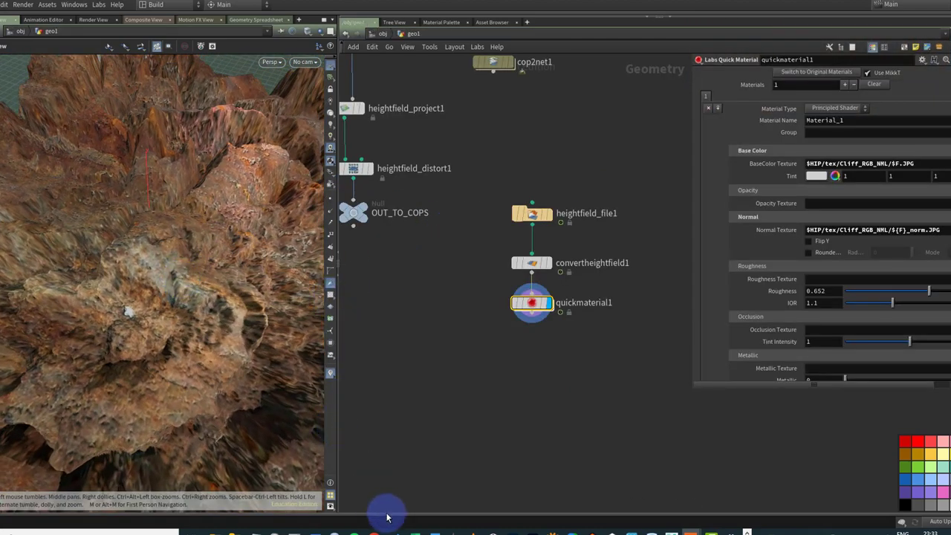
left_click(894, 163)
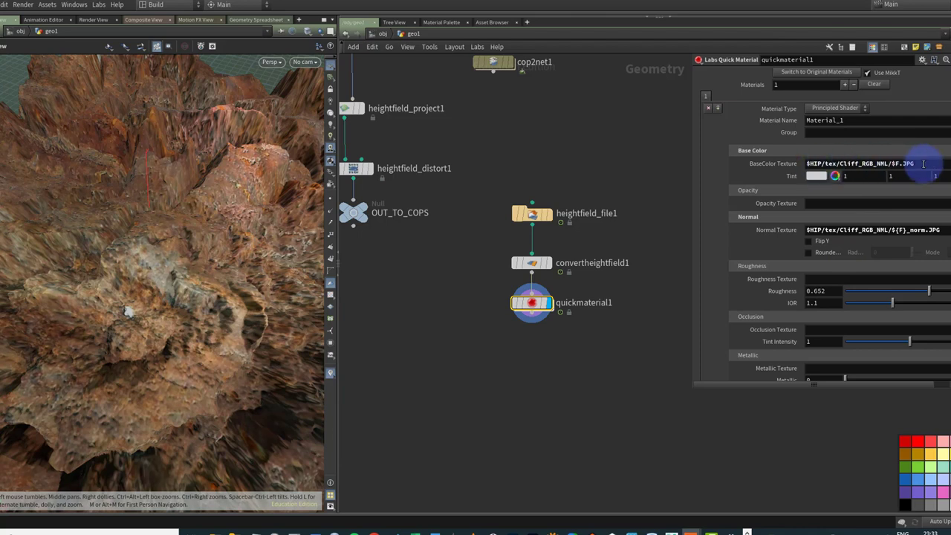
left_click(879, 230)
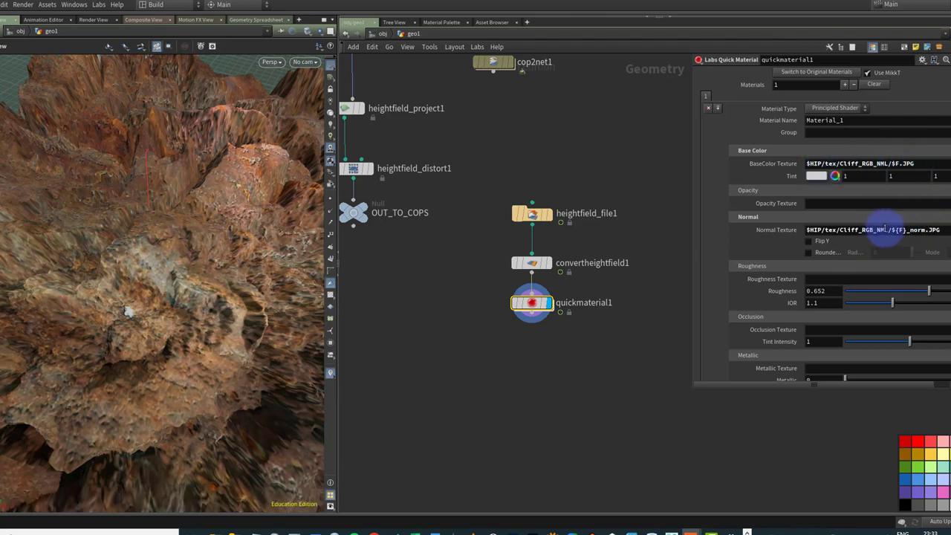
Step: Show the timeline and step through the frames up to frame 6 to preview different cliff textures on the terrain
left_click(394, 515)
scroll(235, 326, "down", 6)
left_click_drag(231, 346, 245, 359)
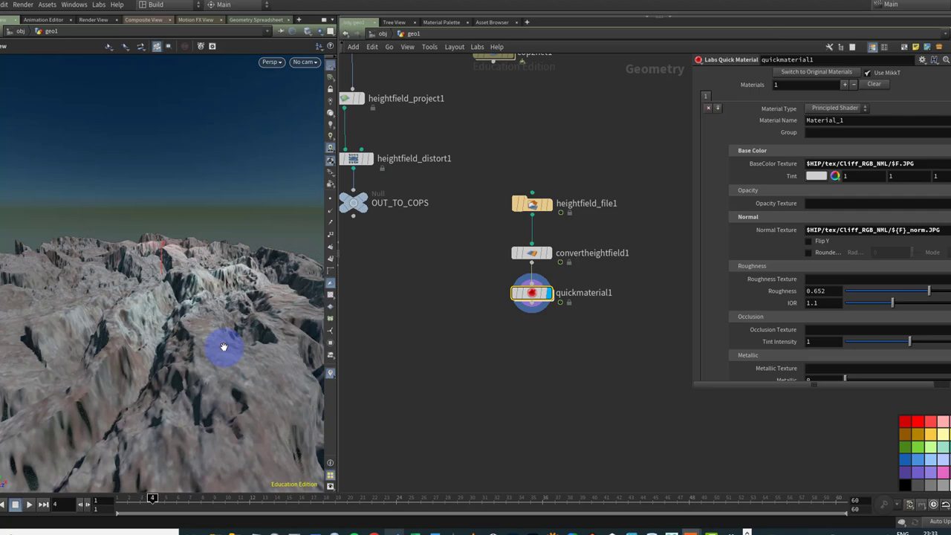
key("Right")
left_click_drag(220, 306, 182, 323)
key("Right")
Step: Make room above quickmaterial1 and insert a UV Transform node between it and convertheightfield1
left_click_drag(532, 292, 528, 328)
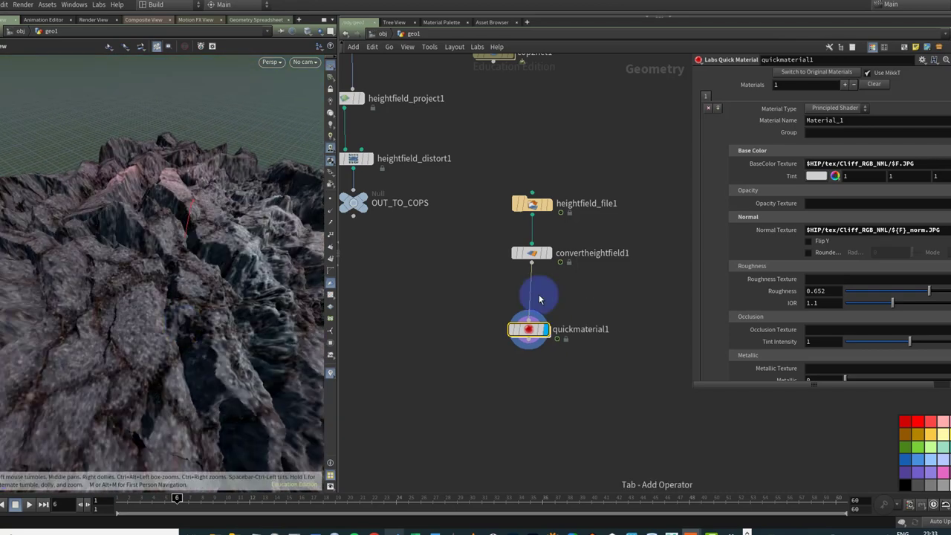
middle_click_drag(548, 280, 550, 294)
key("Tab")
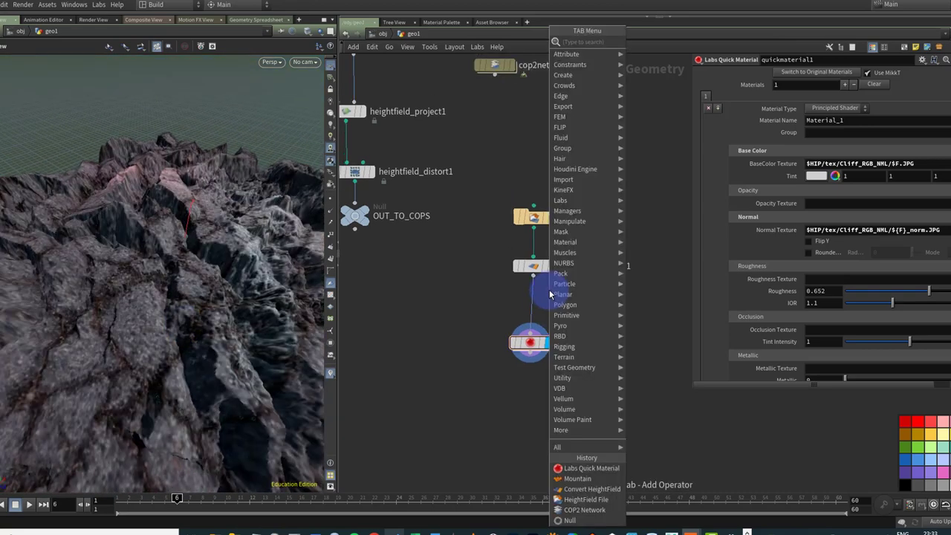
type("uvtra")
key("Return")
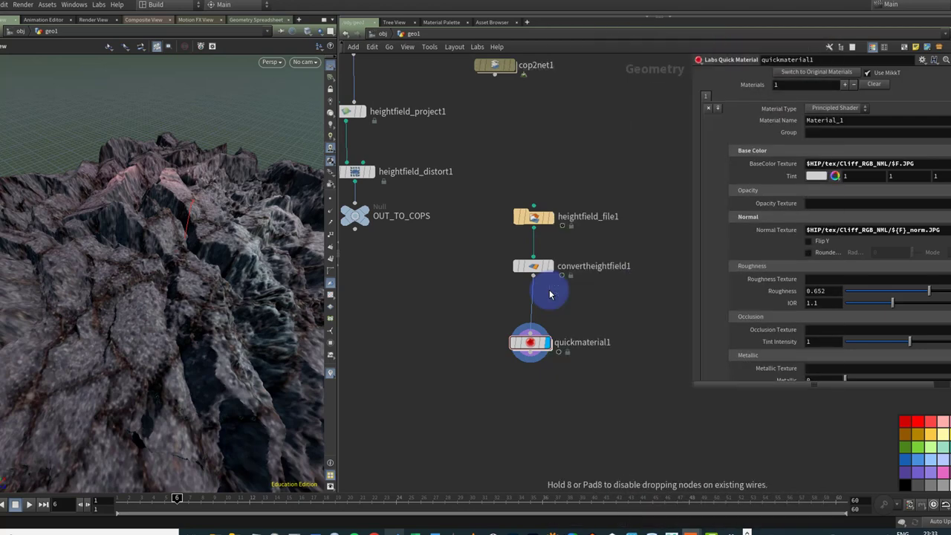
left_click(549, 294)
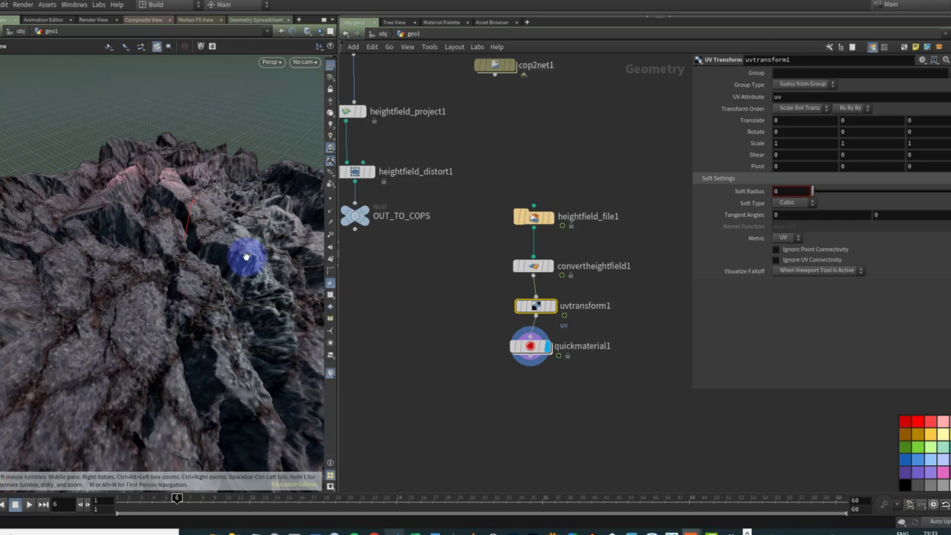
Step: Link the Y scale of uvtransform1 to the X scale with ch("sx"), set the X scale to 10 and inspect the tiling
left_click(779, 143)
left_click_drag(836, 147, 858, 151)
left_click(865, 170)
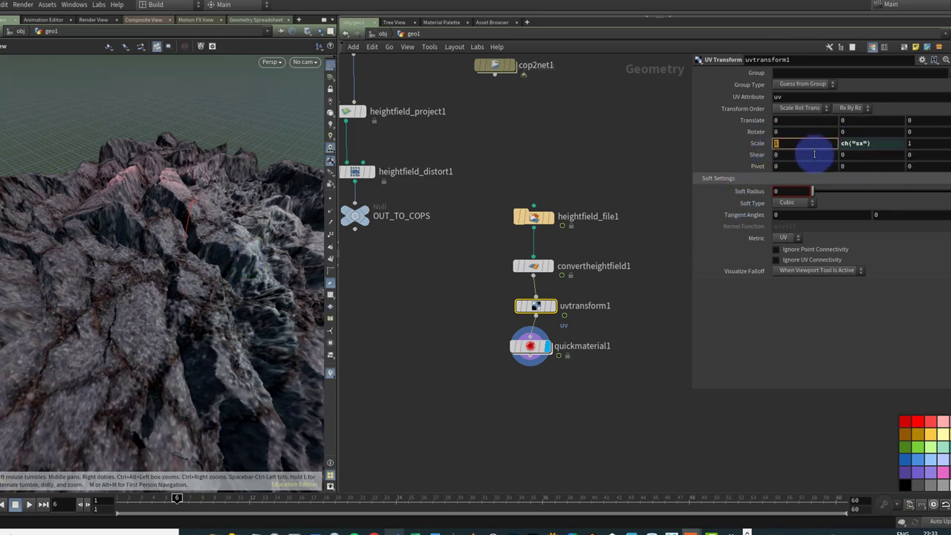
type("0")
key("Return")
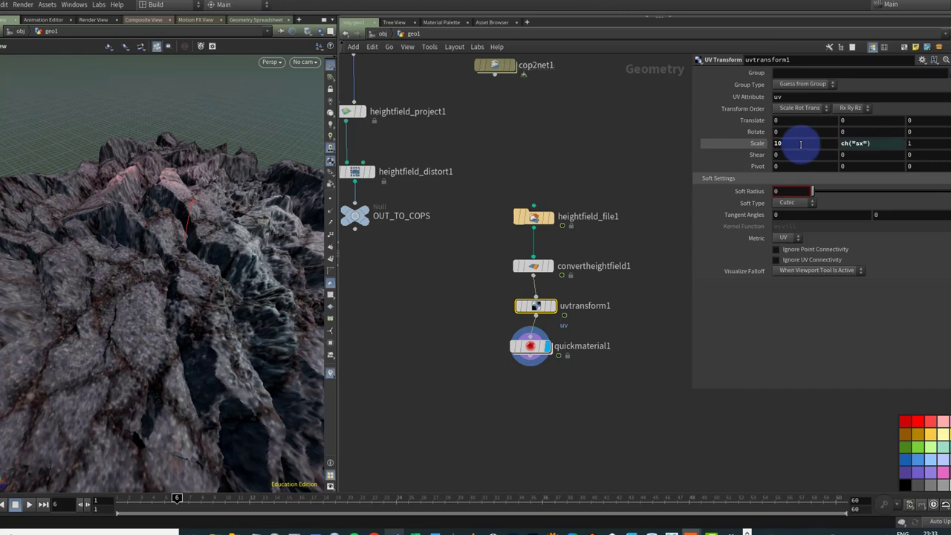
left_click_drag(208, 231, 201, 268)
left_click_drag(235, 305, 398, 355)
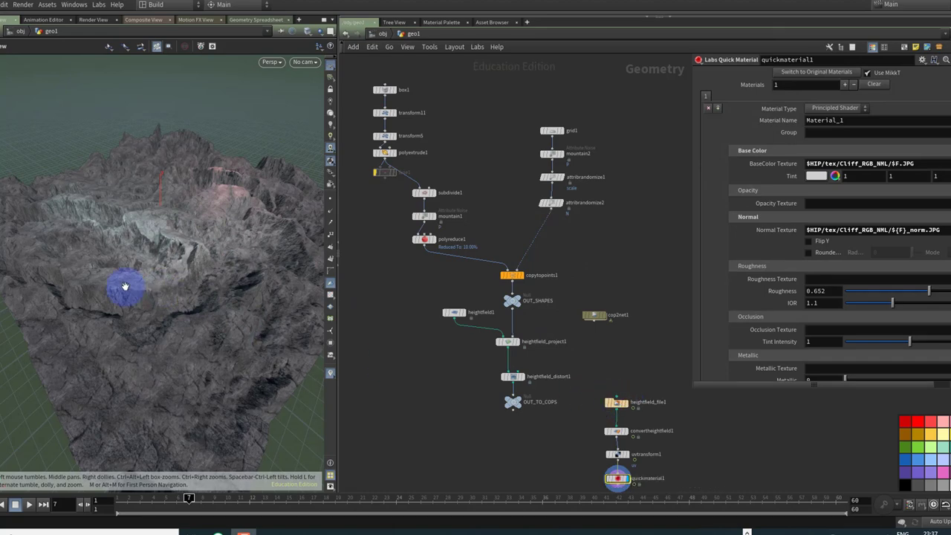
Step: Select and display heightfield_file1, and return the timeline to frame 1
mouse_move(124, 294)
left_mouse_down()
mouse_move(127, 308)
mouse_move(127, 297)
left_mouse_up()
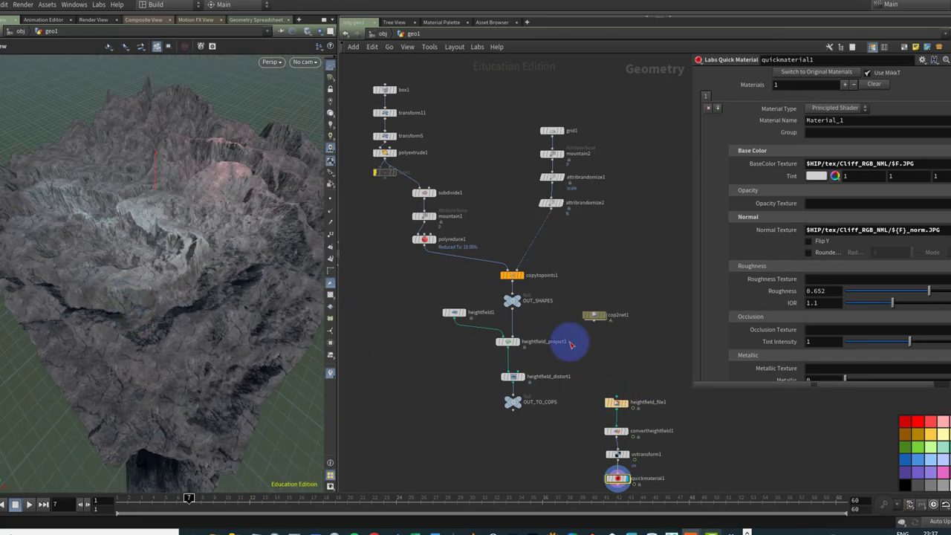
left_click_drag(617, 406, 617, 400)
scroll(623, 399, "up", 3)
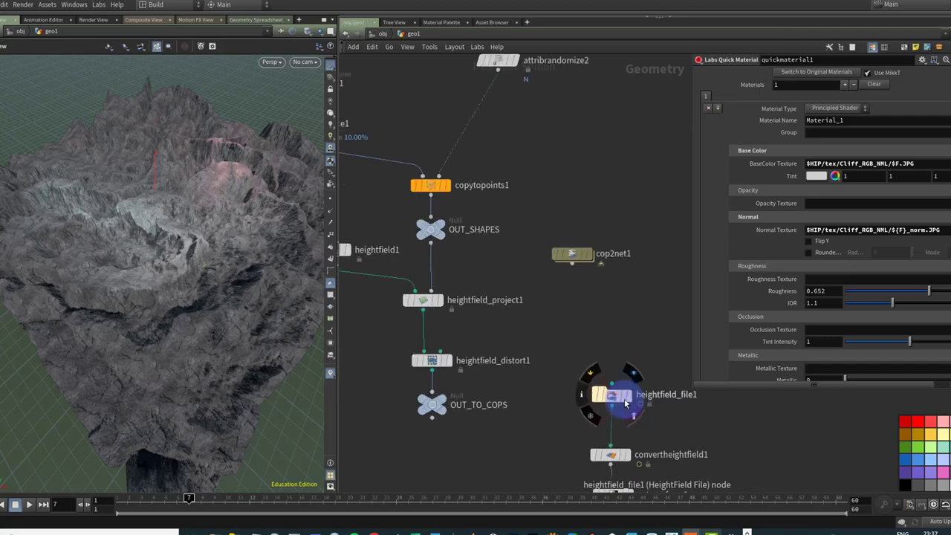
left_click(628, 397)
left_click(614, 399)
key("Tab")
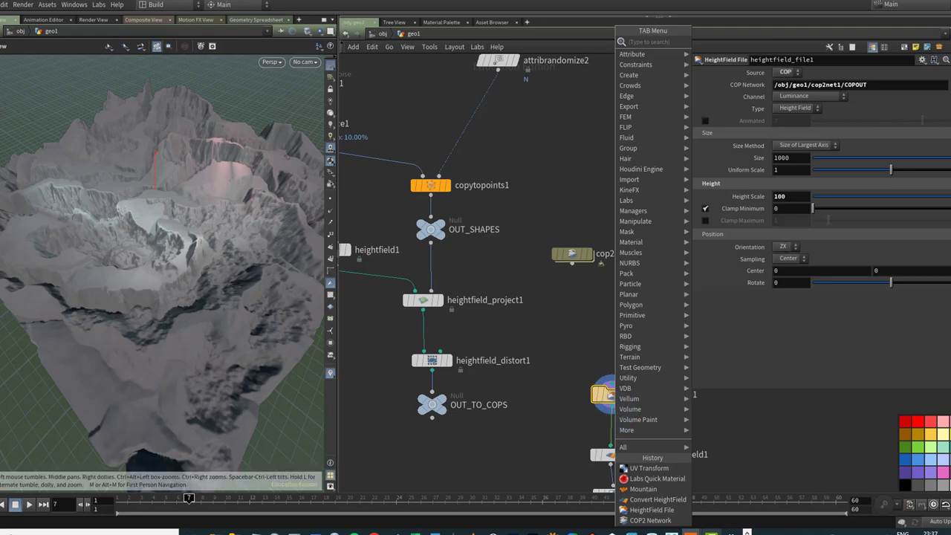
key("Escape")
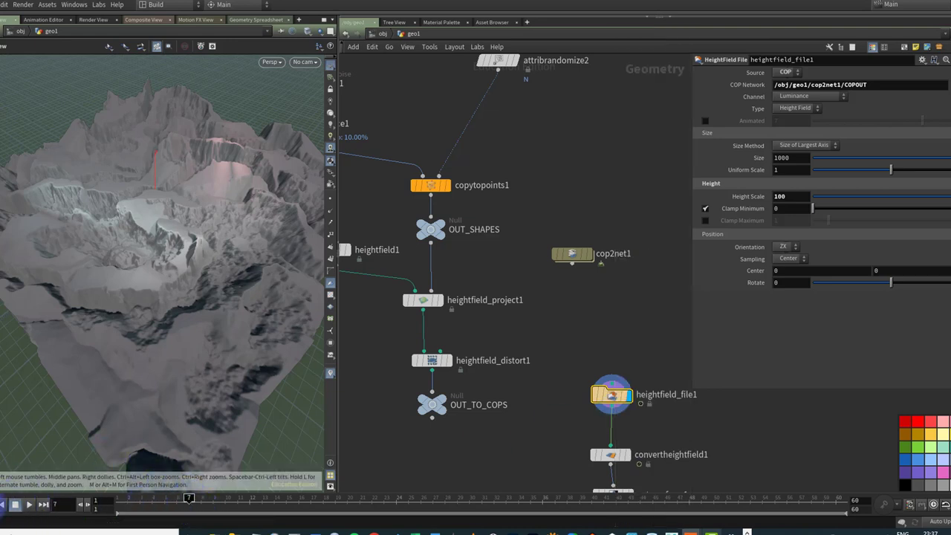
Step: Insert a HeightField Erode node between heightfield_file1 and convertheightfield1 and display it
key("Tab")
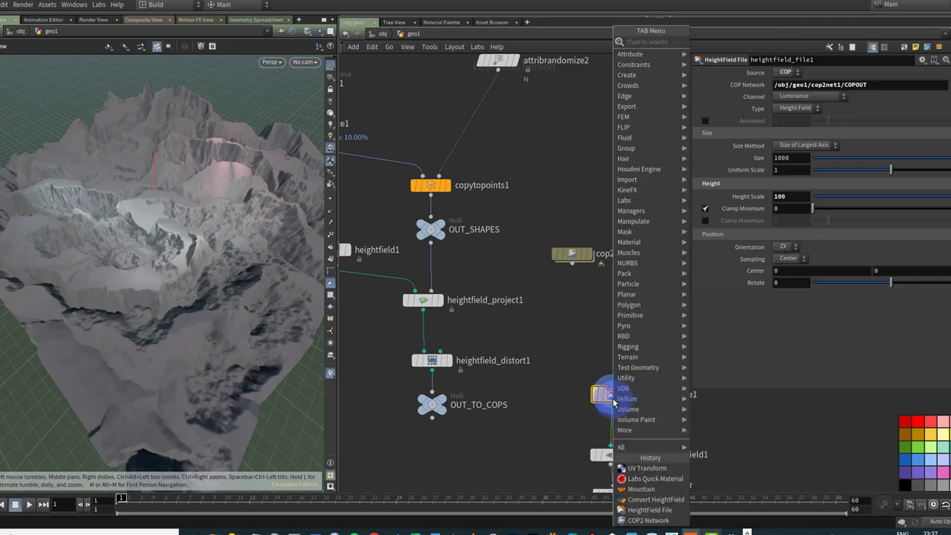
type("hfero")
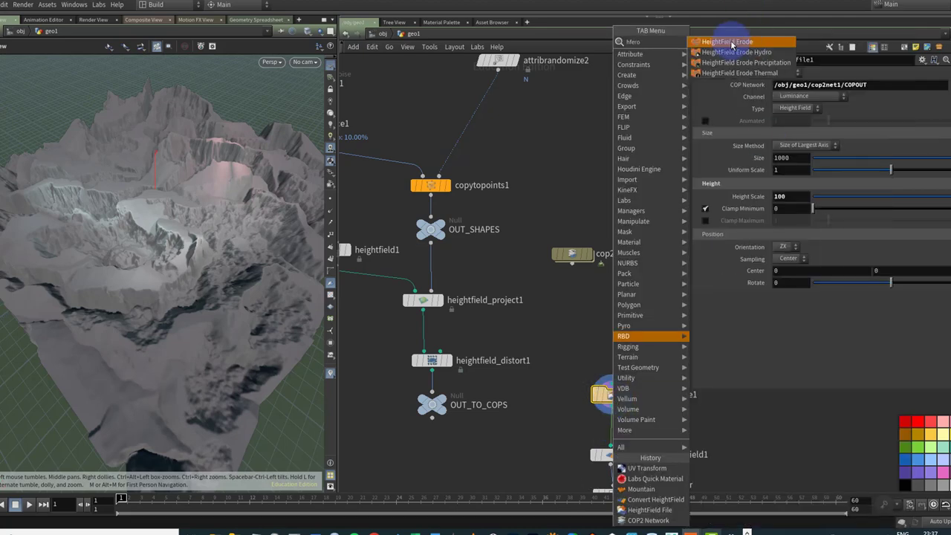
left_click(731, 41)
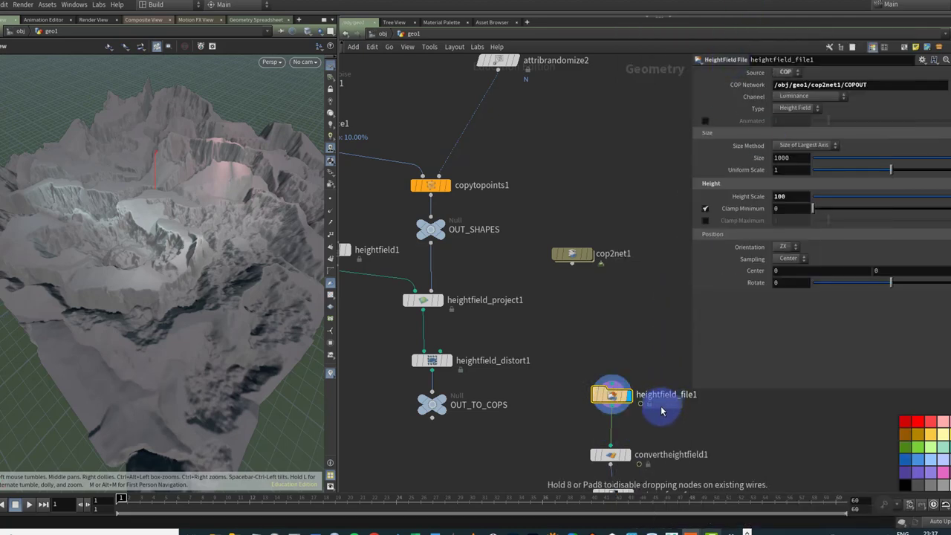
left_click(626, 426)
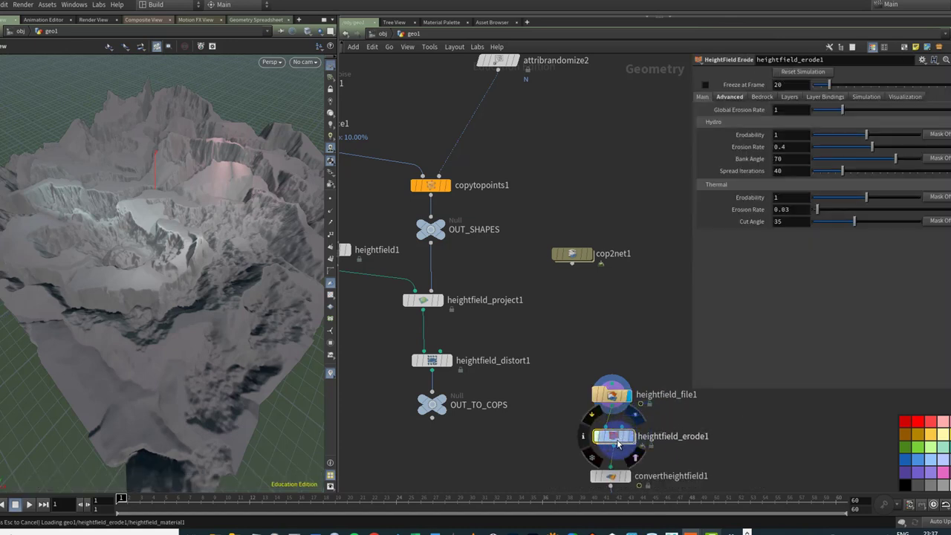
left_click(216, 460)
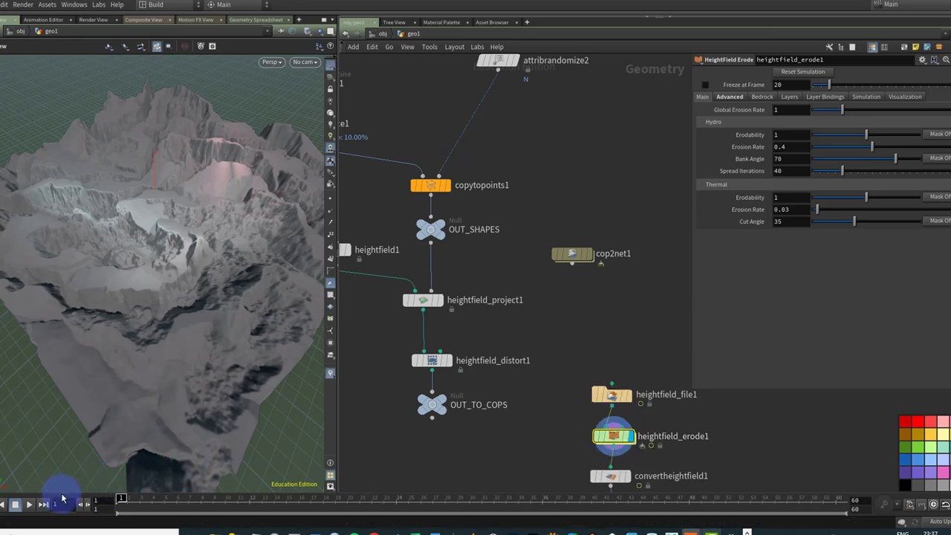
Step: Turn off the coloured layer visualization of heightfield_erode1 so the terrain is shown in plain shading
left_click(904, 97)
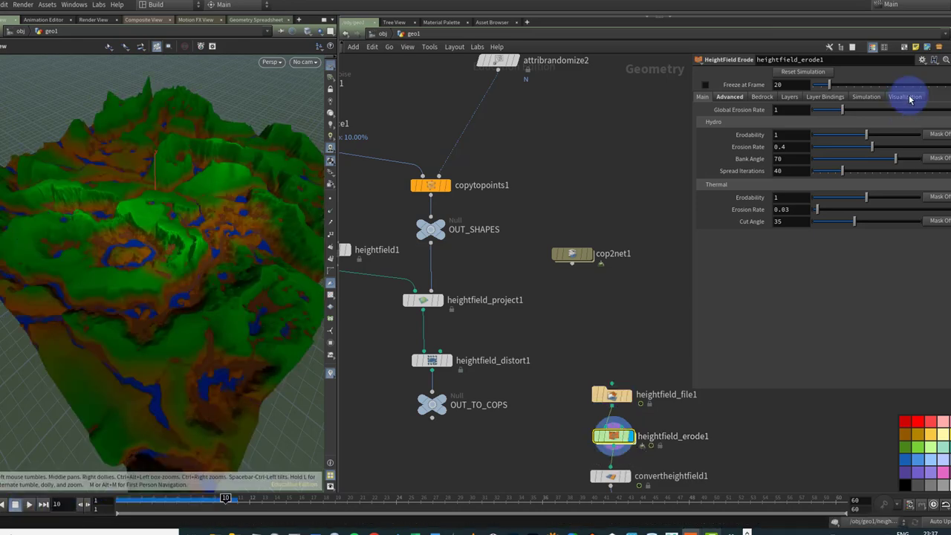
left_click(803, 130)
left_click(792, 111)
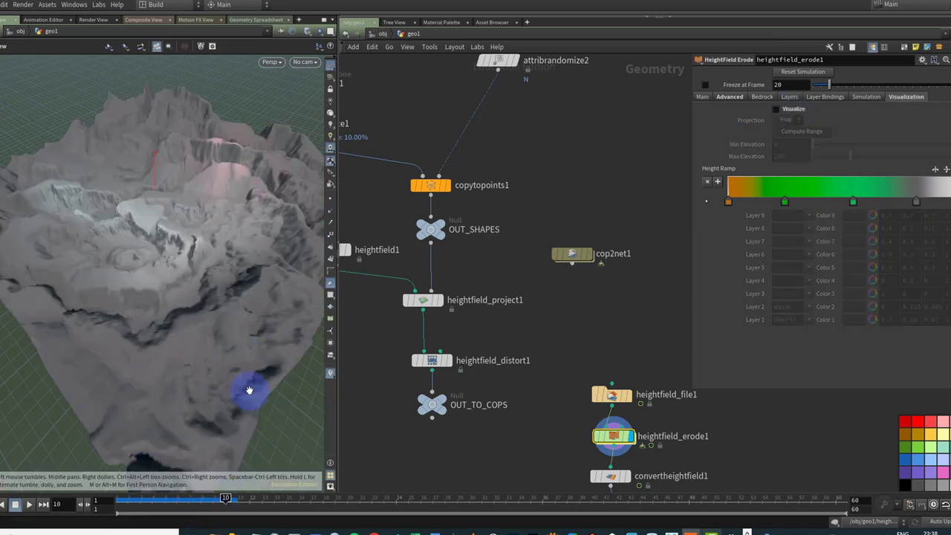
Step: Examine the eroded terrain around frame 10, then compare the erosion from a close top view by scrubbing forward from frame 1
mouse_move(221, 498)
left_mouse_down()
mouse_move(52, 498)
mouse_move(235, 498)
mouse_move(225, 499)
left_mouse_up()
left_click(205, 320)
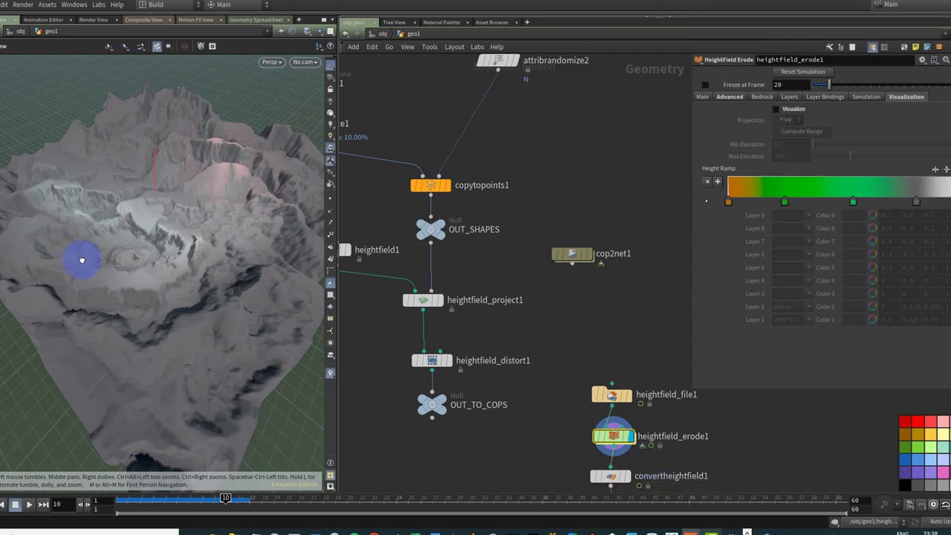
left_click_drag(82, 257, 121, 231)
key("space+2")
right_click_drag(146, 262, 151, 289)
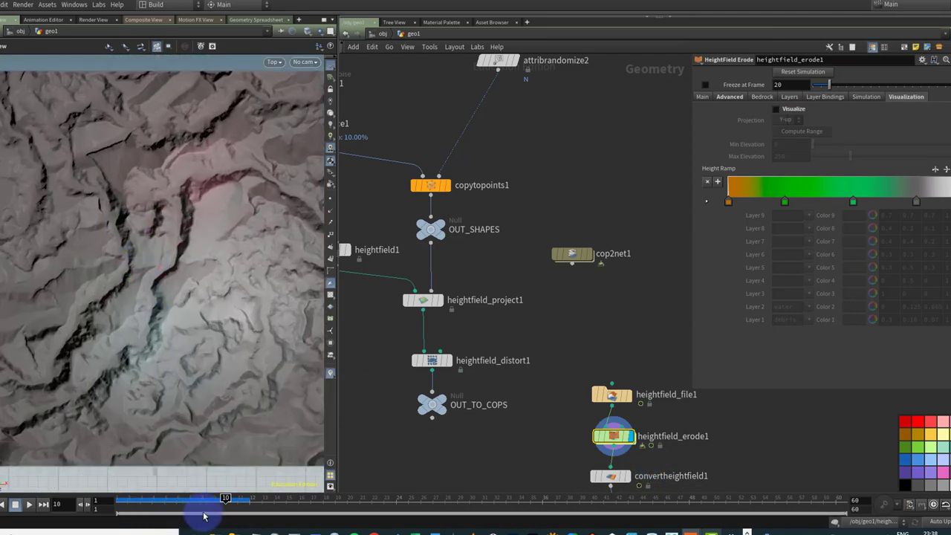
left_click(119, 499)
left_click_drag(119, 499, 192, 499)
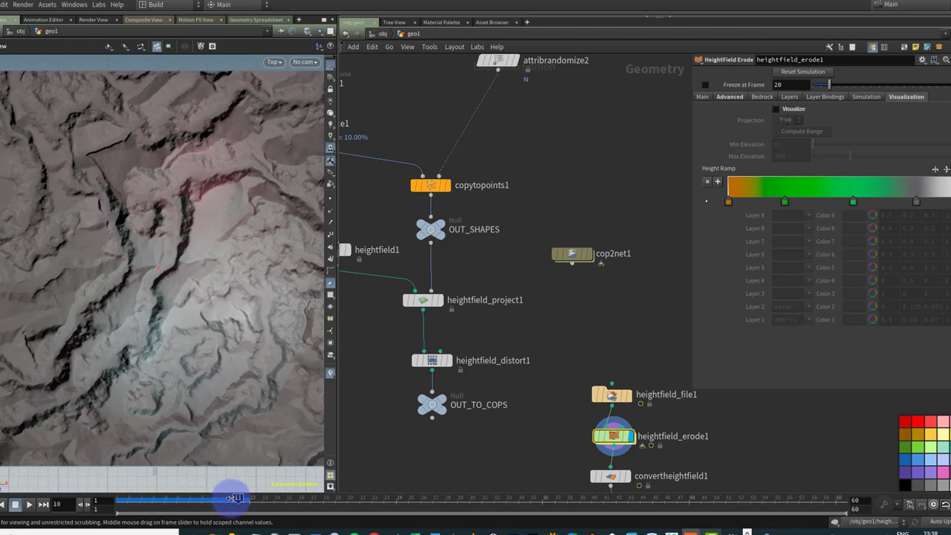
Step: Inspect the rocky terrain's surface, viewing the textured result in perspective from different angles and distances
left_click_drag(225, 374, 161, 282)
key("space+g")
scroll(165, 316, "up", 5)
scroll(161, 283, "up", 3)
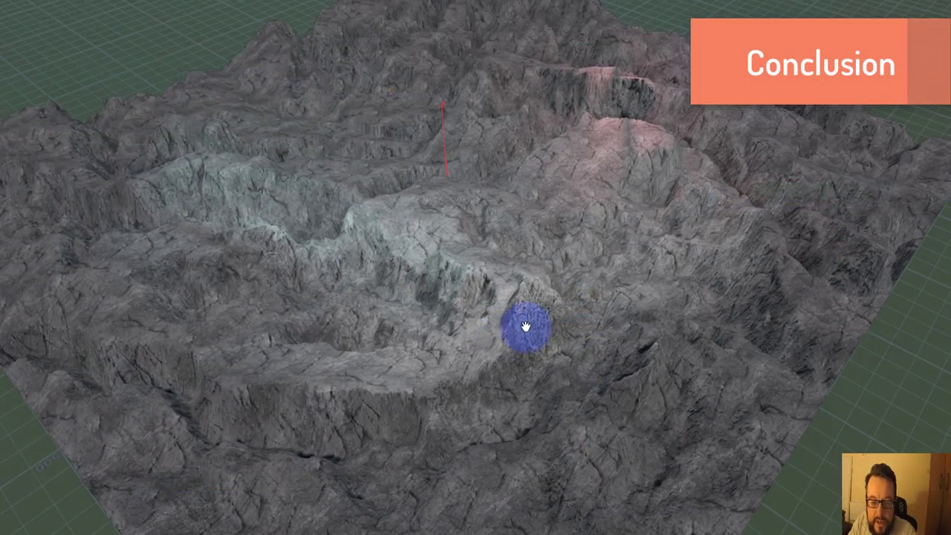
left_click_drag(524, 327, 448, 308)
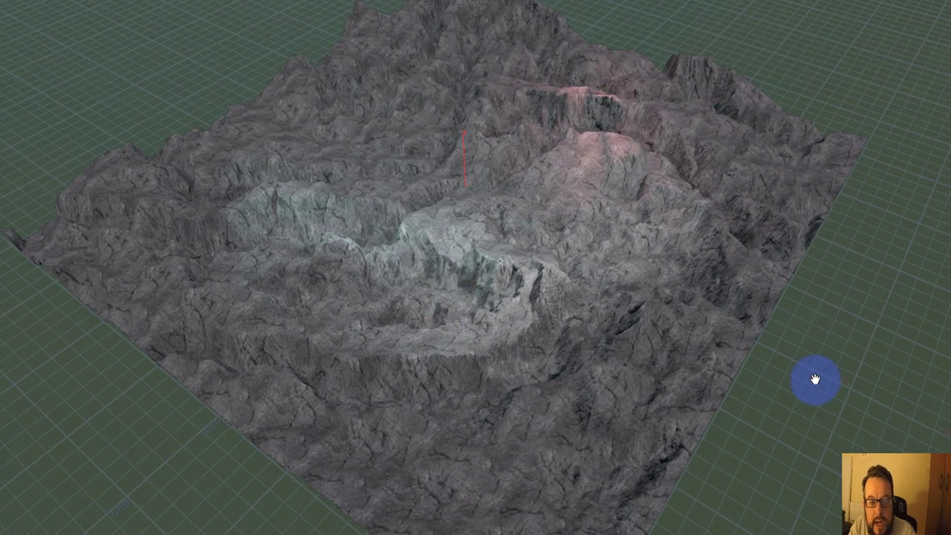